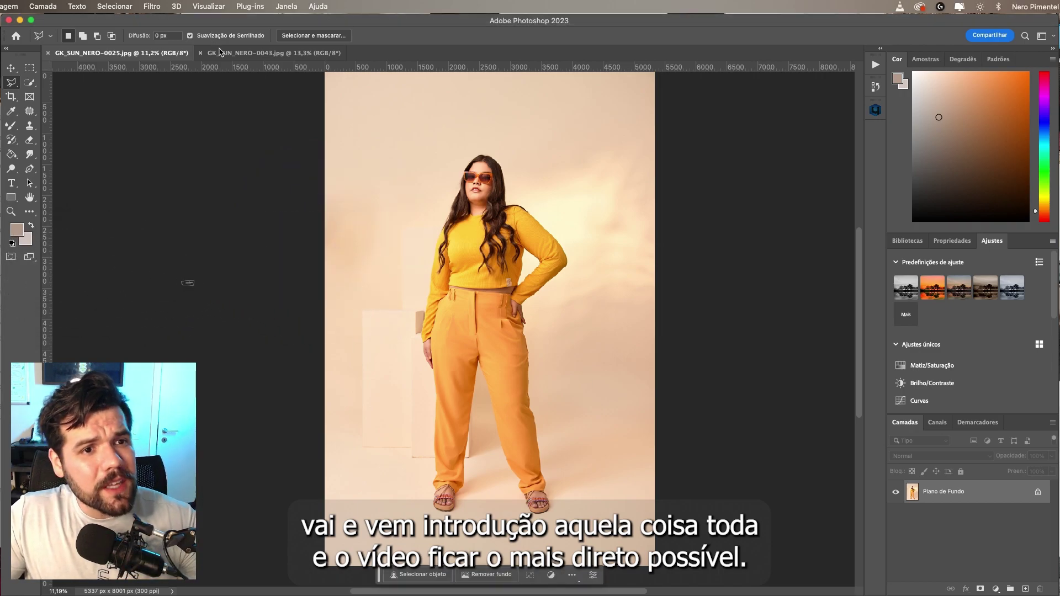
# Compare GK_SUN_NERO-0025 and GK_SUN_NERO-0043, ending on the 0043 dress photo.
pyautogui.click(218, 53)
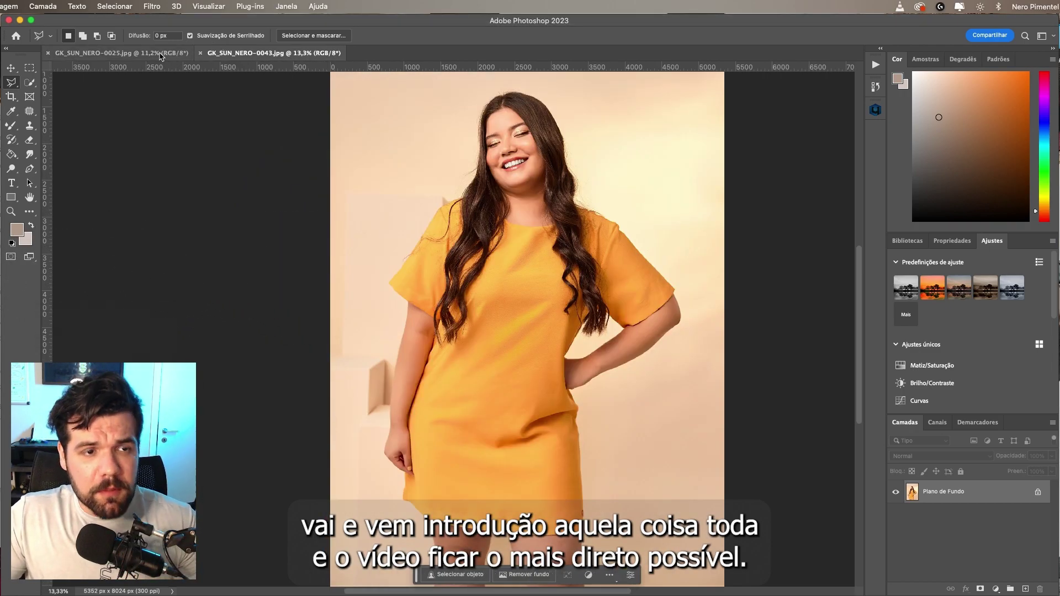
pyautogui.click(166, 55)
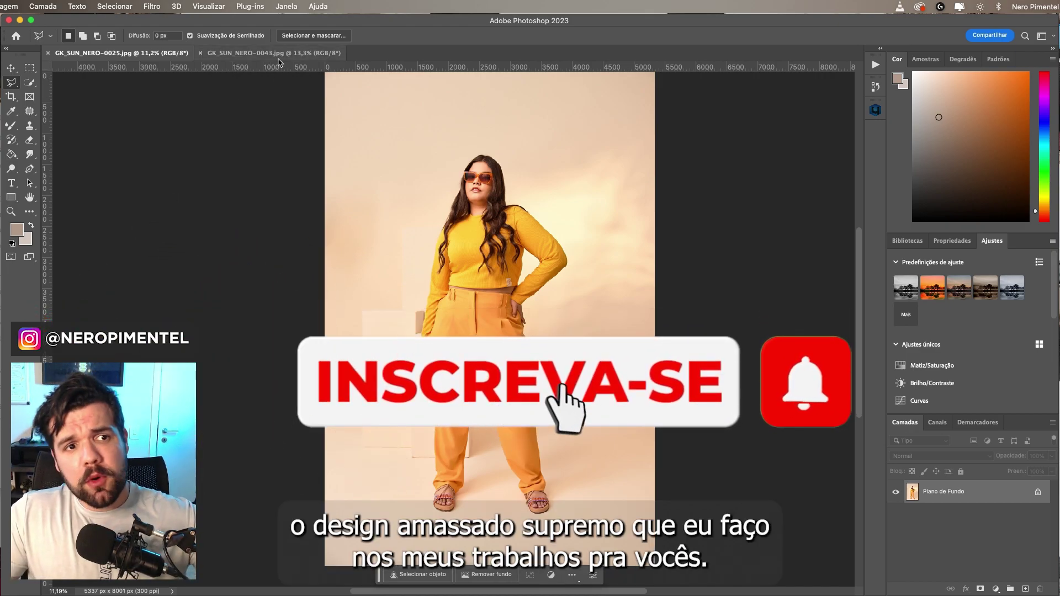
pyautogui.click(278, 55)
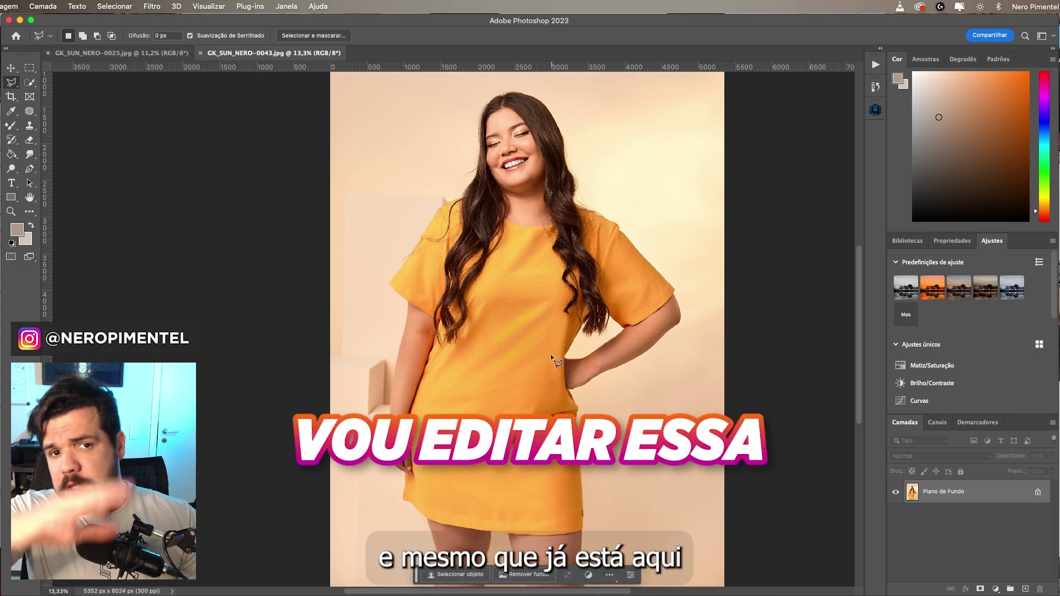
pyautogui.scroll(5, 585, 119)
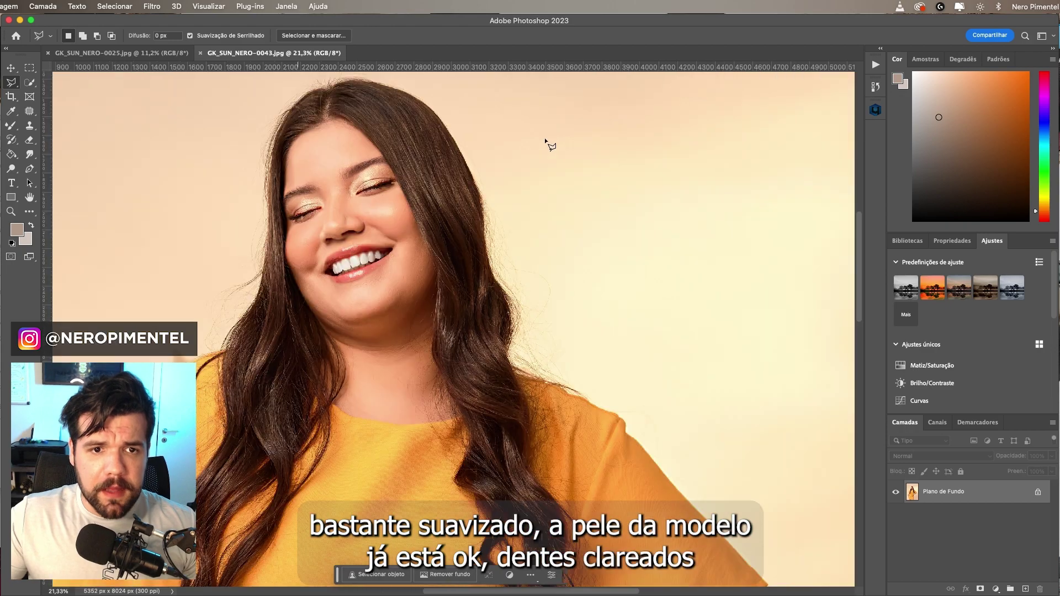
pyautogui.scroll(-5, 333, 269)
pyautogui.scroll(-5, 333, 269)
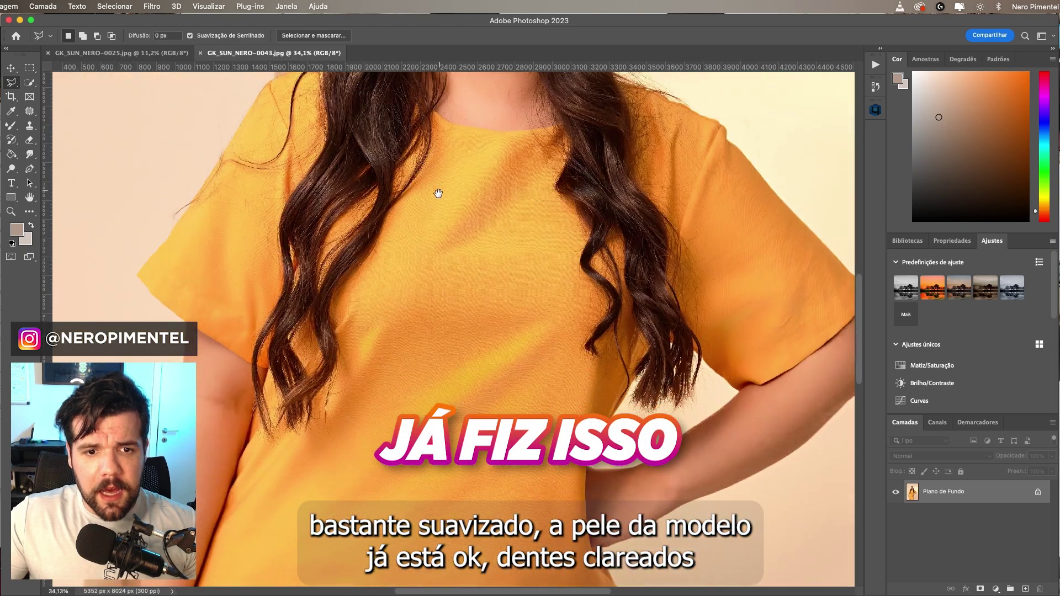
pyautogui.scroll(-3, 334, 390)
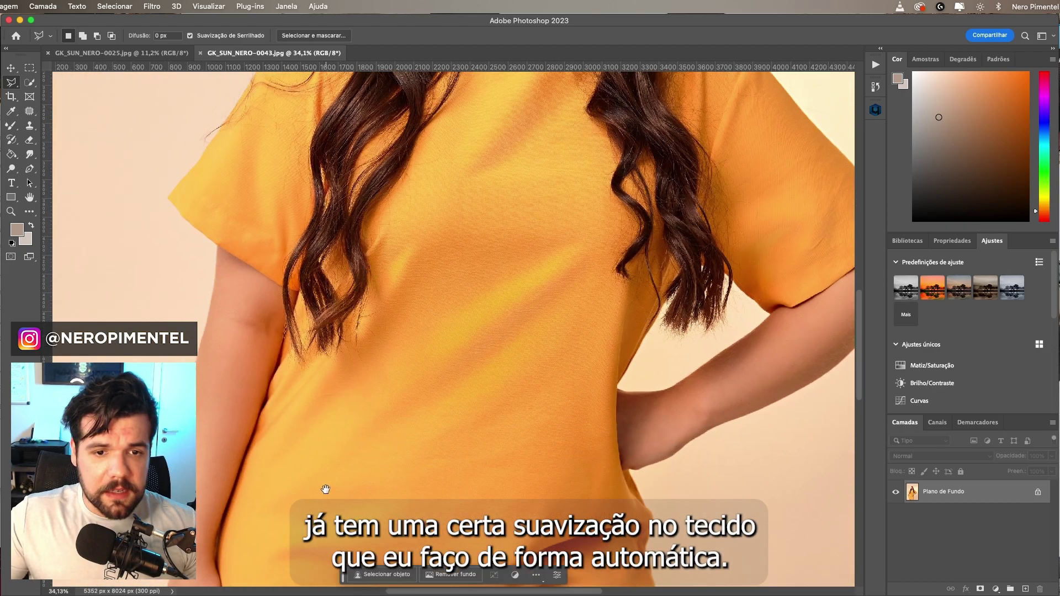
pyautogui.scroll(-3, 331, 380)
pyautogui.hscroll(-1, 333, 381)
pyautogui.scroll(-2, 332, 380)
pyautogui.hscroll(-1, 332, 381)
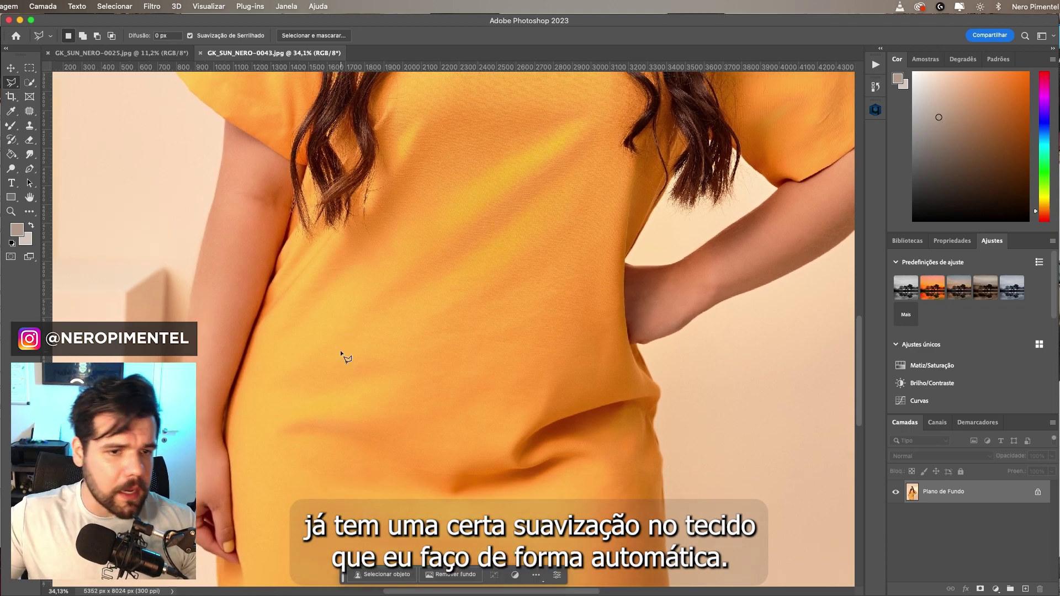
pyautogui.scroll(-2, 342, 355)
pyautogui.scroll(-1, 430, 359)
pyautogui.hscroll(-1, 431, 359)
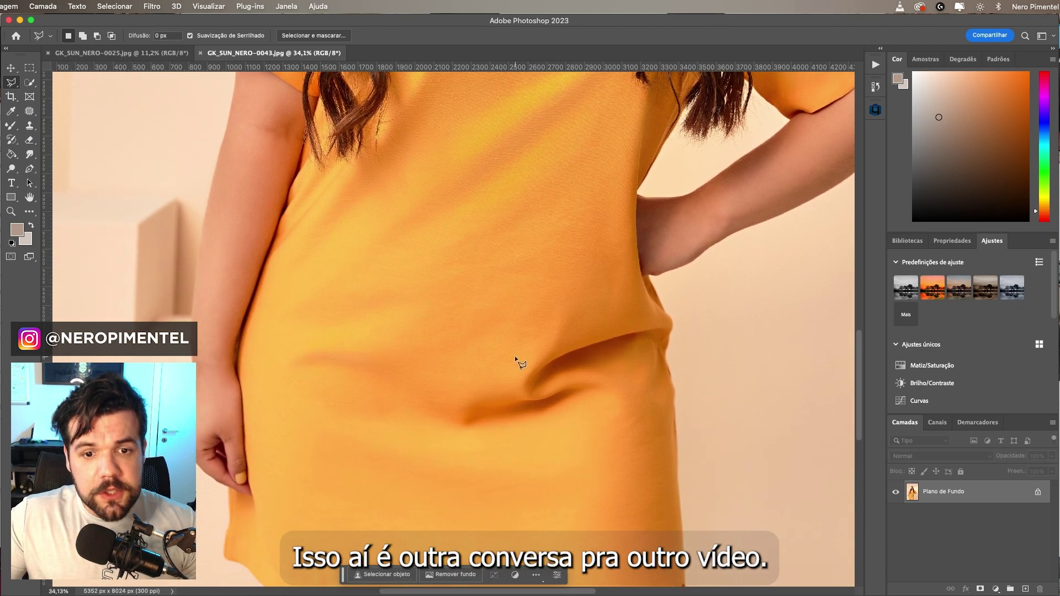
pyautogui.press('b')
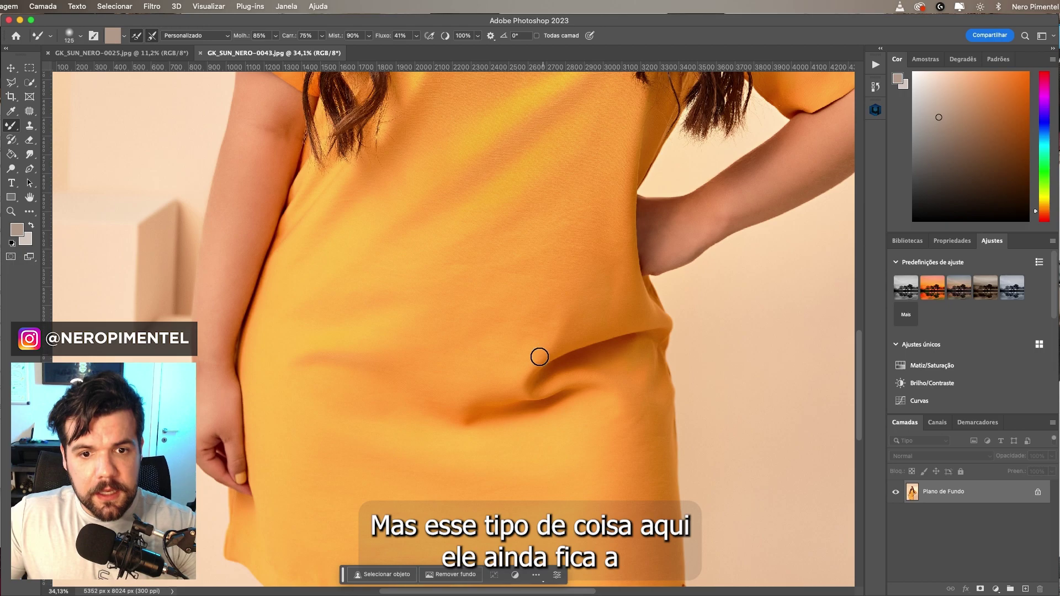
# Set the foreground colour to magenta and undo an accidental smudge on the dress.
pyautogui.click(16, 230)
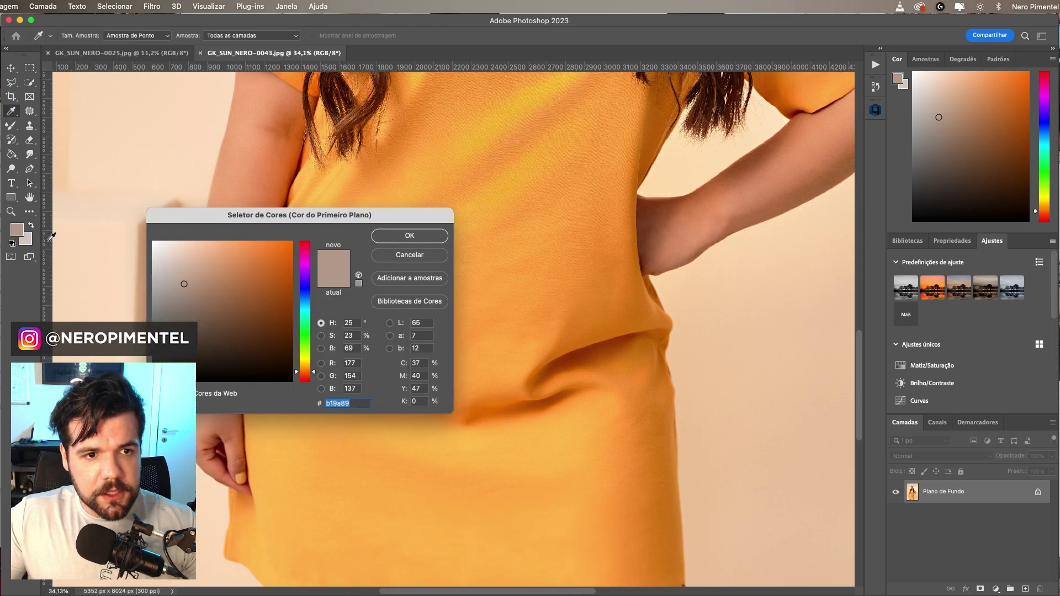
pyautogui.moveTo(301, 271); pyautogui.dragTo(302, 264)
pyautogui.click(409, 235)
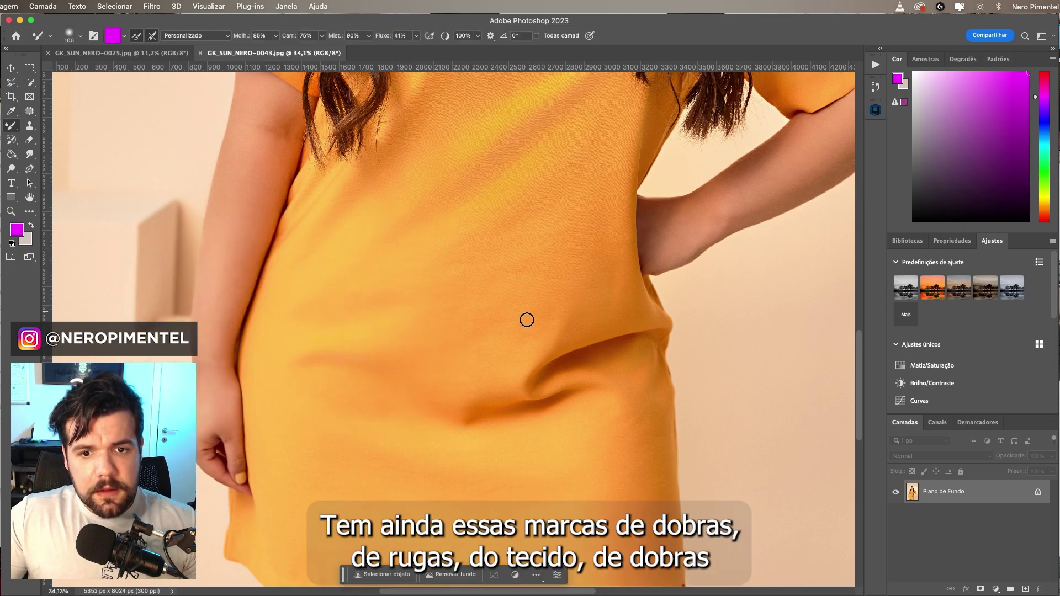
pyautogui.hotkey('ctrl', 'z')
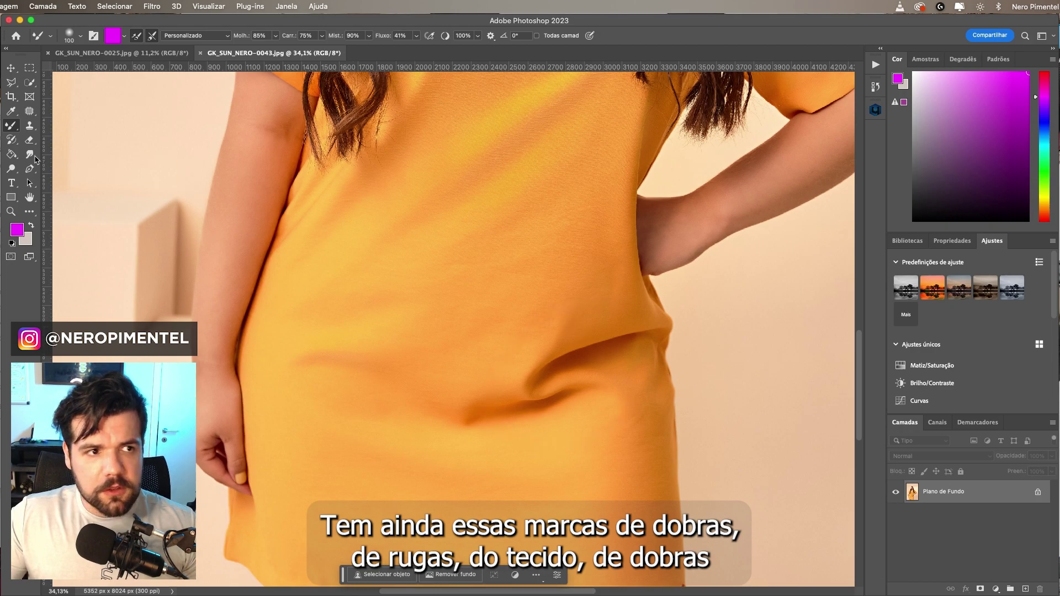
# Switch to the regular Brush and circle the dress's waist fold in magenta.
pyautogui.rightClick(11, 125)
pyautogui.click(35, 126)
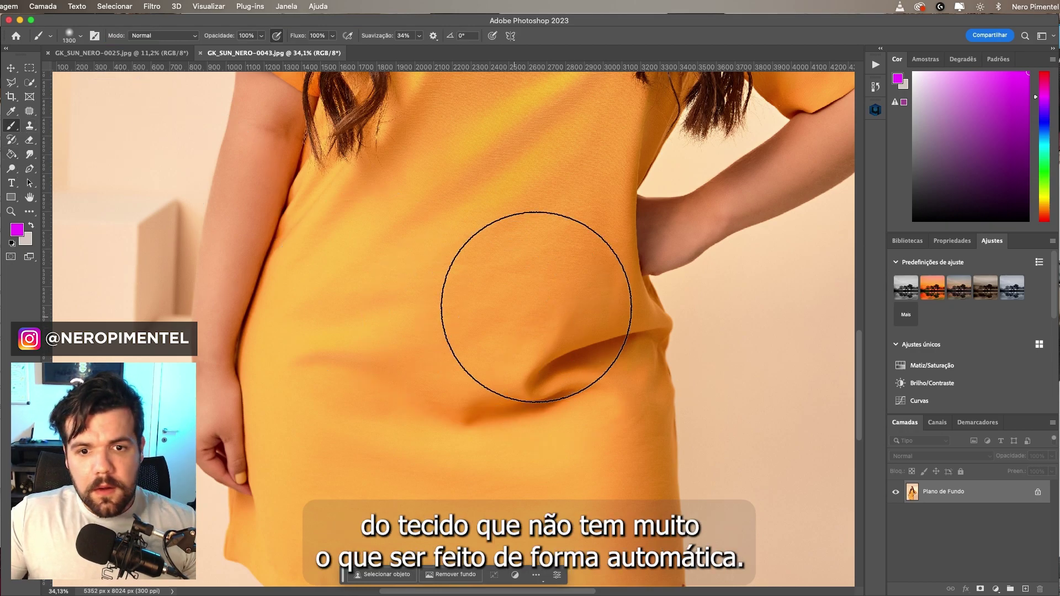
pyautogui.moveTo(610, 265); pyautogui.dragTo(740, 231)
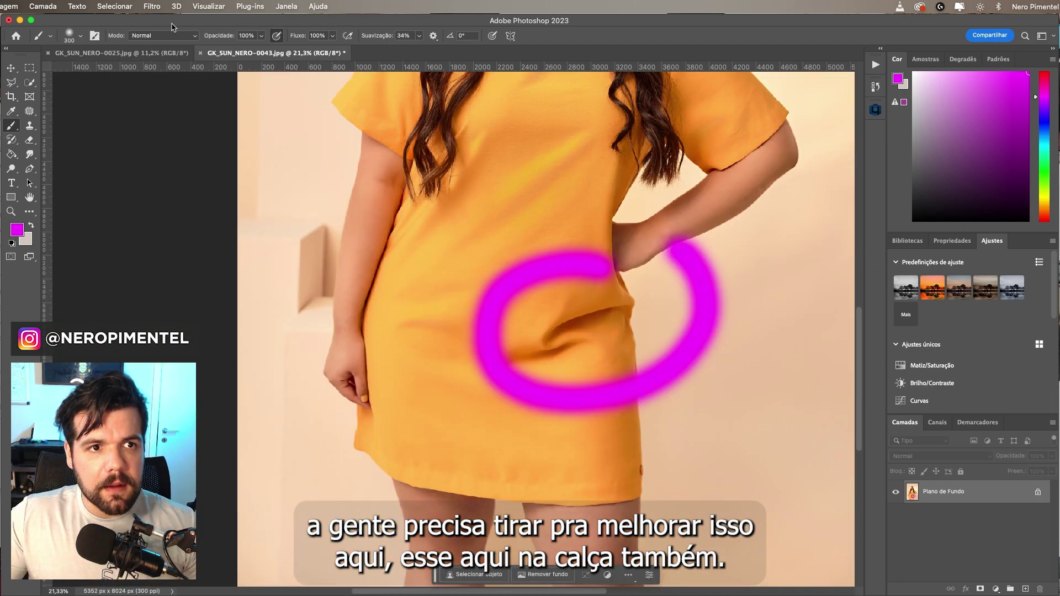
# Bring up the trousers photo and mark its hip and pocket in magenta.
pyautogui.hotkey('ctrl', 'Tab')
pyautogui.scroll(5, 630, 352)
pyautogui.moveTo(641, 326)
pyautogui.mouseDown()
pyautogui.moveTo(629, 425)
pyautogui.moveTo(656, 336)
pyautogui.mouseUp()
pyautogui.hotkey('ctrl', 'z')
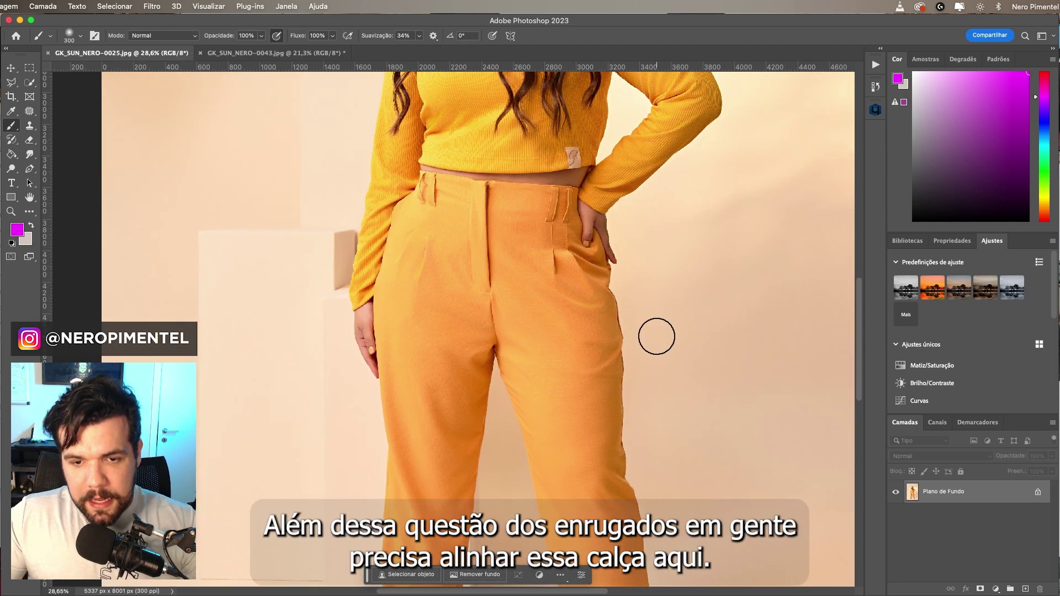
pyautogui.press('[')
pyautogui.press('[')
pyautogui.press('[')
pyautogui.press('[')
pyautogui.press('[')
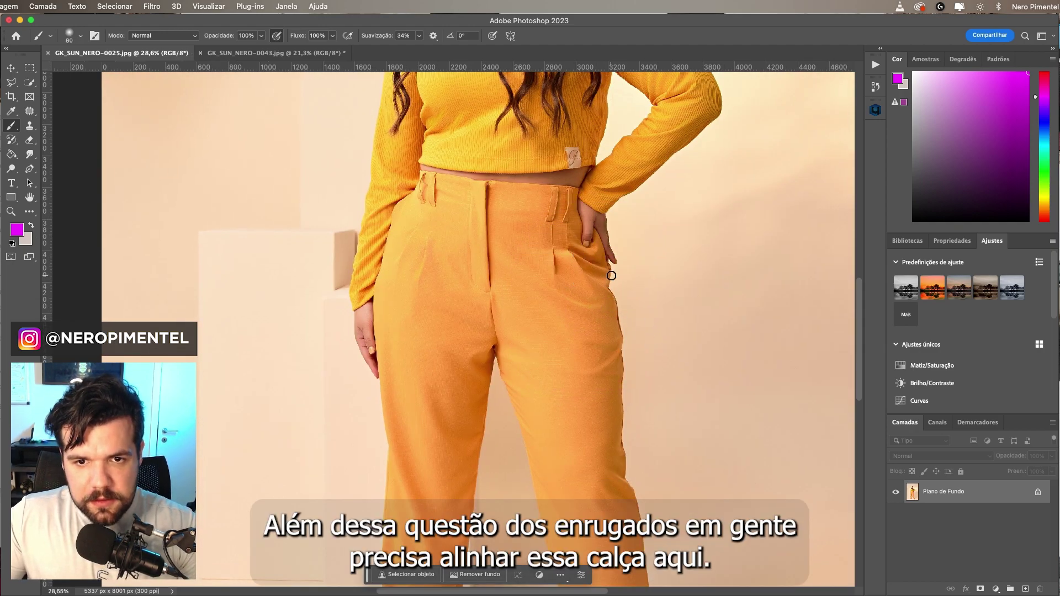
pyautogui.scroll(5, 621, 280)
pyautogui.click(607, 205)
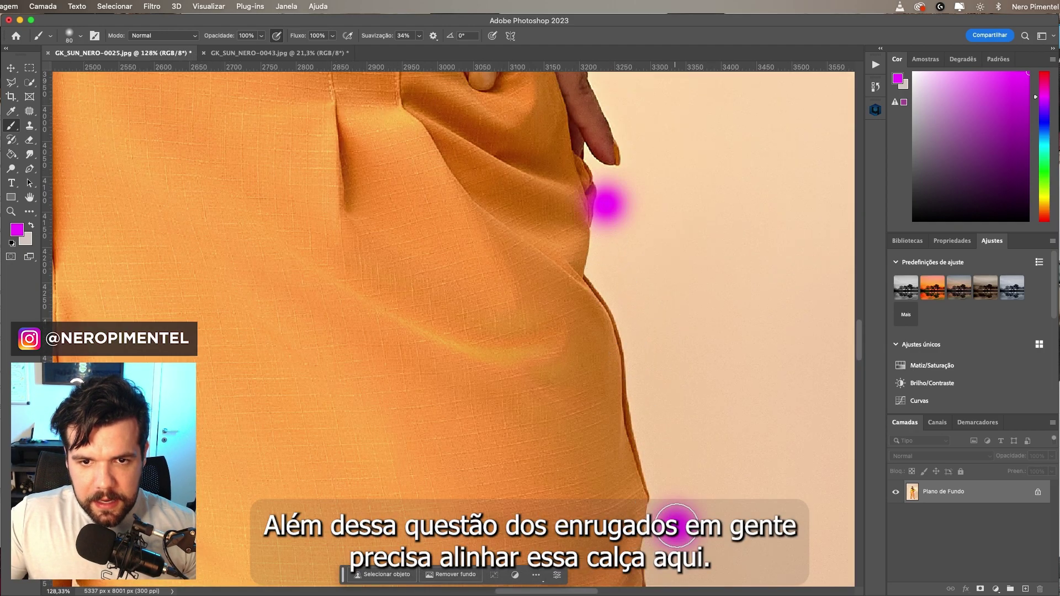
pyautogui.keyDown('shift'); pyautogui.click(606, 204); pyautogui.keyUp('shift')
pyautogui.hotkey('ctrl', 'z')
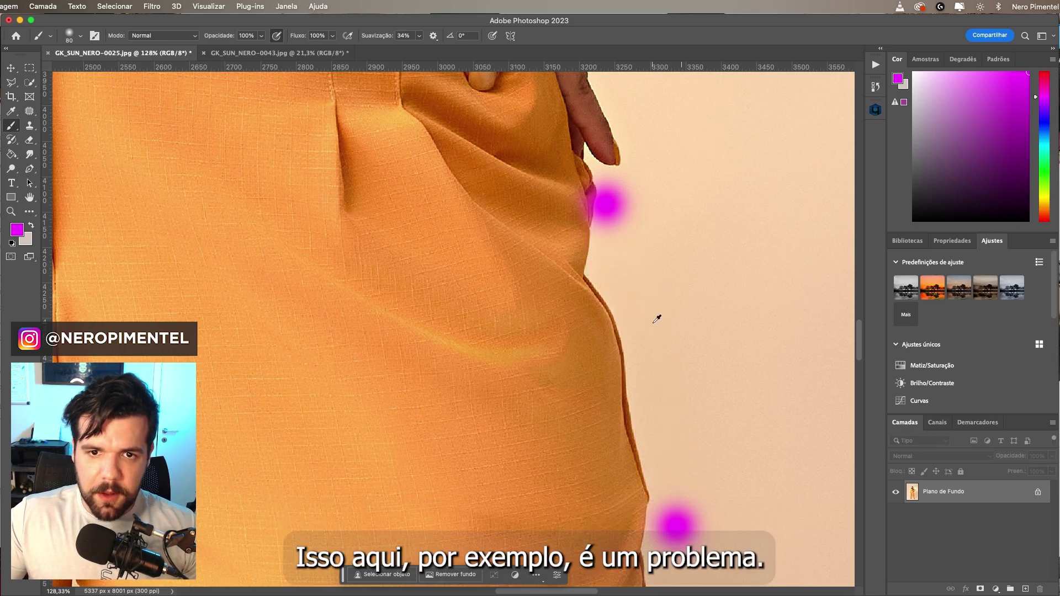
pyautogui.scroll(-2, 653, 320)
pyautogui.hotkey('ctrl', 'z')
pyautogui.hotkey('ctrl', 'z')
pyautogui.scroll(-3, 653, 324)
pyautogui.scroll(-3, 651, 325)
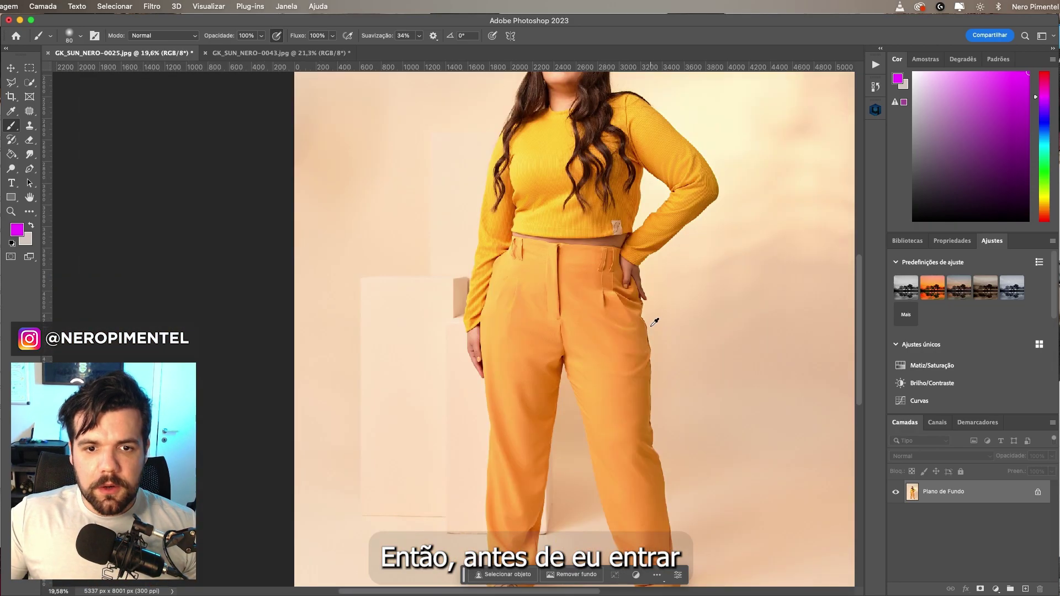
# Return to GK_SUN_NERO-0043 and undo the magenta loop around the waist fold.
pyautogui.scroll(-3, 654, 329)
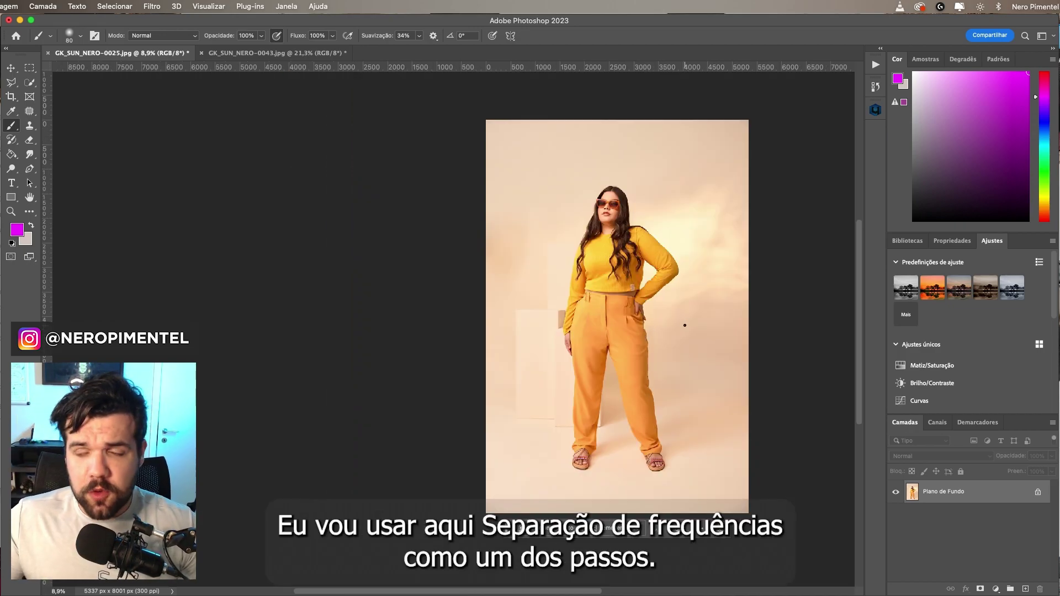
pyautogui.scroll(2, 623, 322)
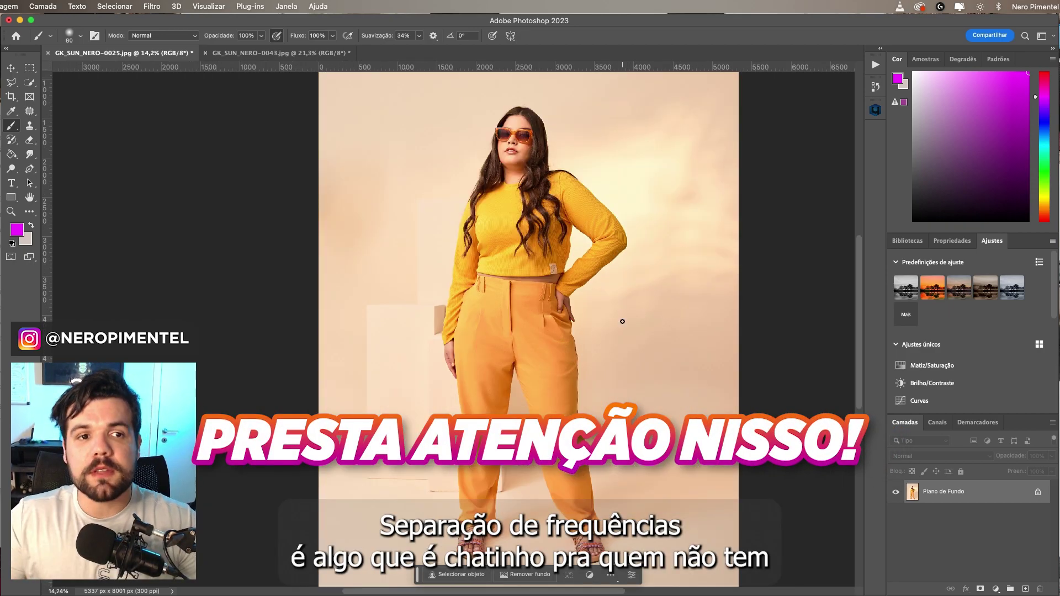
pyautogui.click(279, 53)
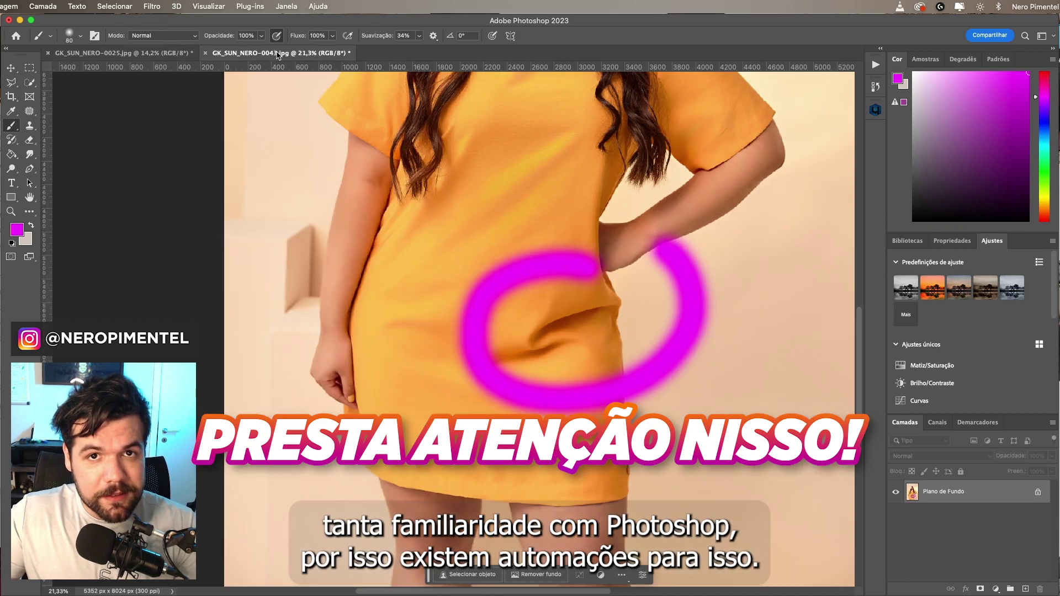
pyautogui.hotkey('ctrl', 'z')
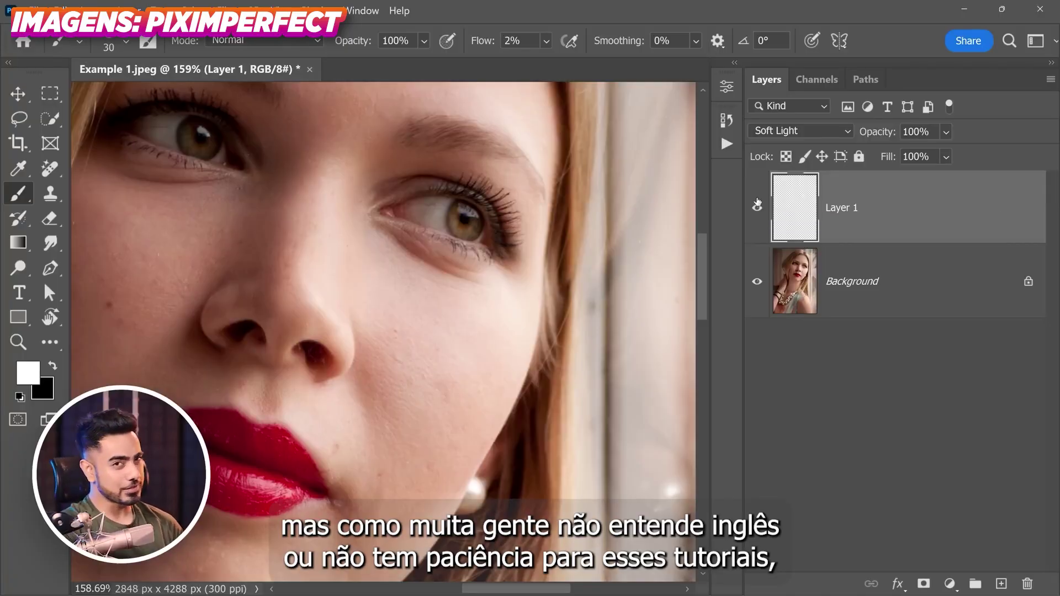
# Rename Layer 1 to DB, hide it, add an empty layer above, and pick the Remove tool.
pyautogui.doubleClick(854, 208)
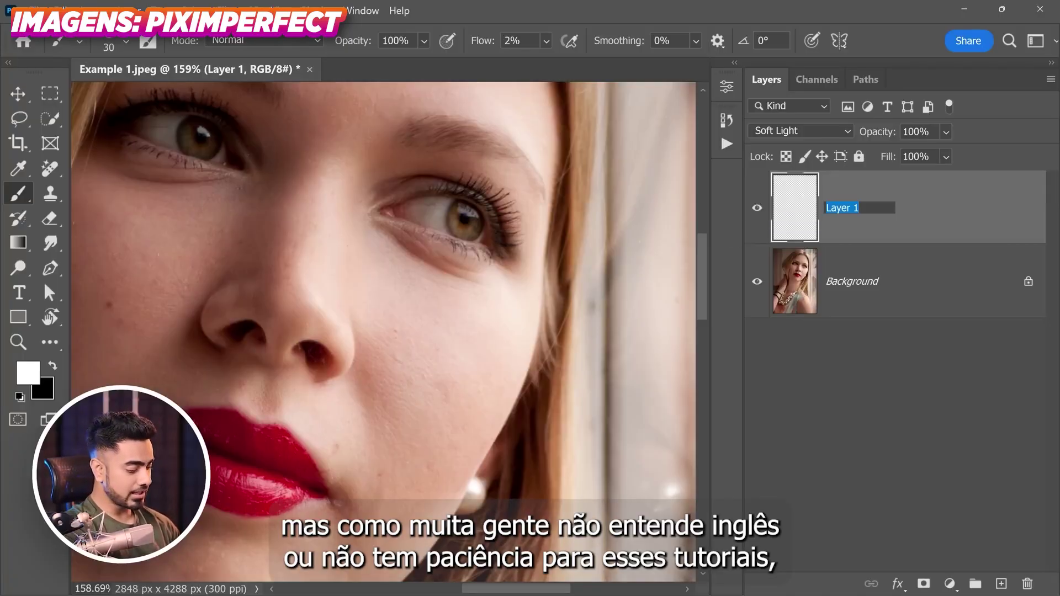
pyautogui.write('DB')
pyautogui.press('Return')
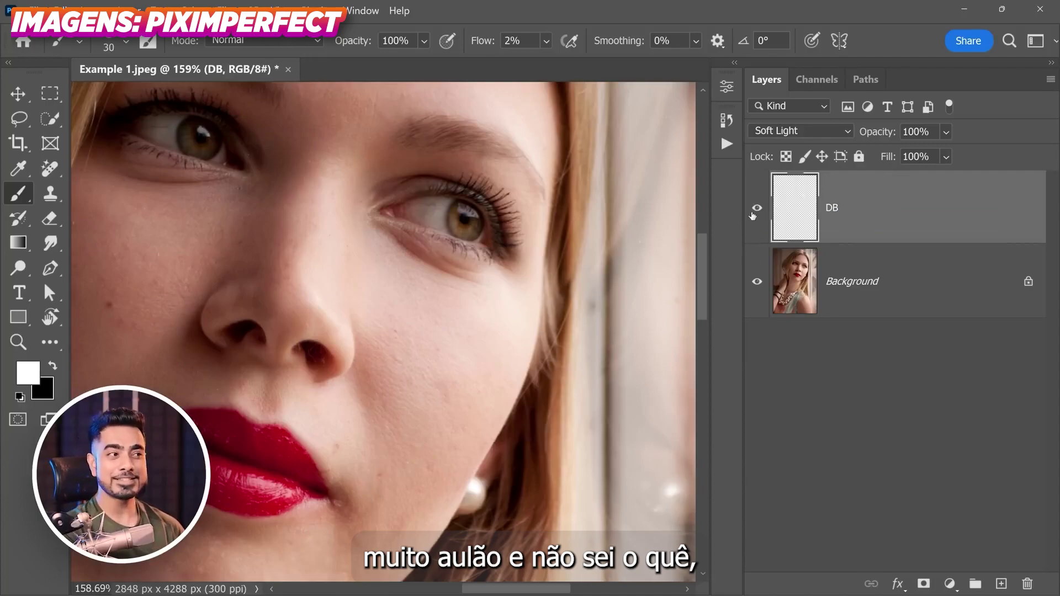
pyautogui.click(756, 209)
pyautogui.click(1001, 583)
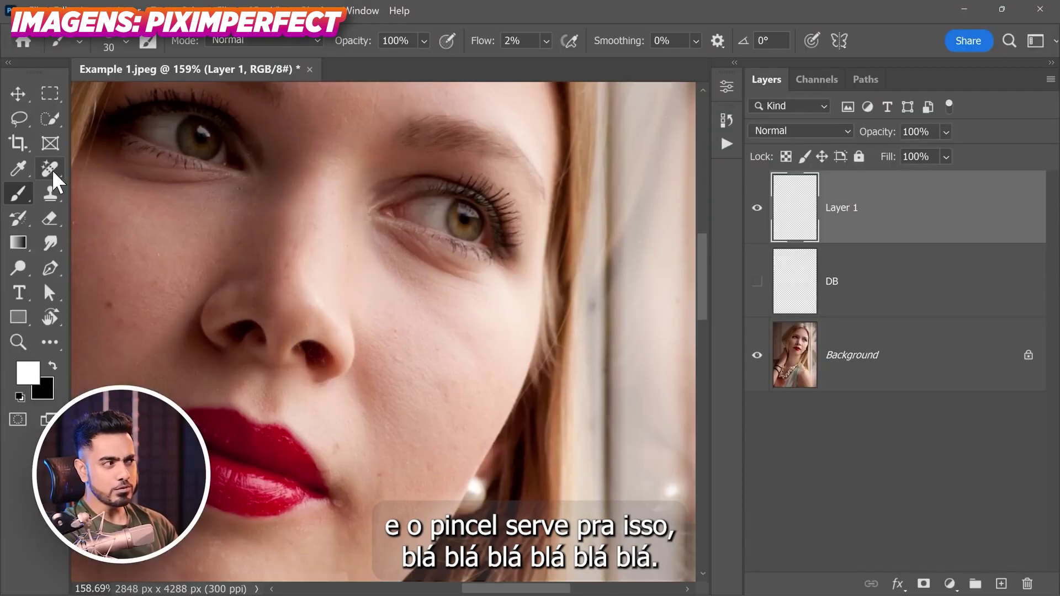
pyautogui.click(50, 169)
pyautogui.scroll(2, 480, 253)
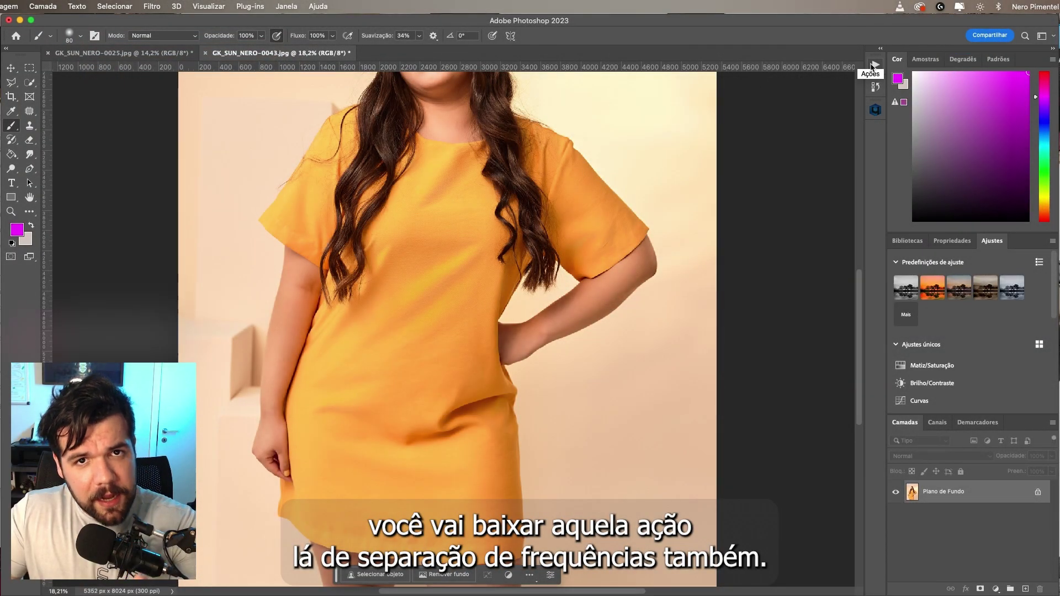
# Show the Actions panel and collapse the AGILIZOS and PELE action sets.
pyautogui.click(872, 65)
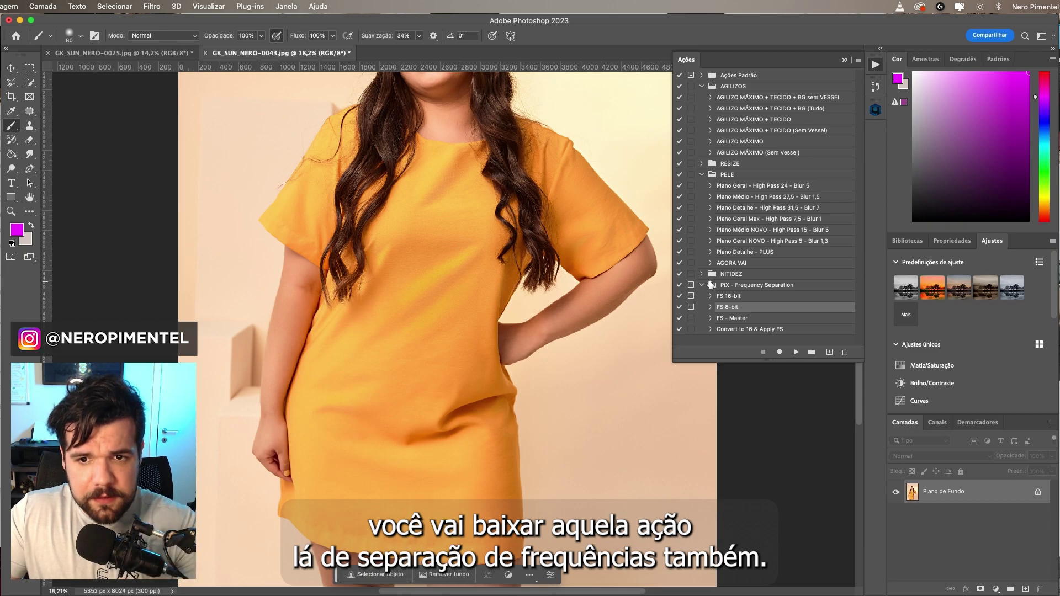
pyautogui.click(733, 286)
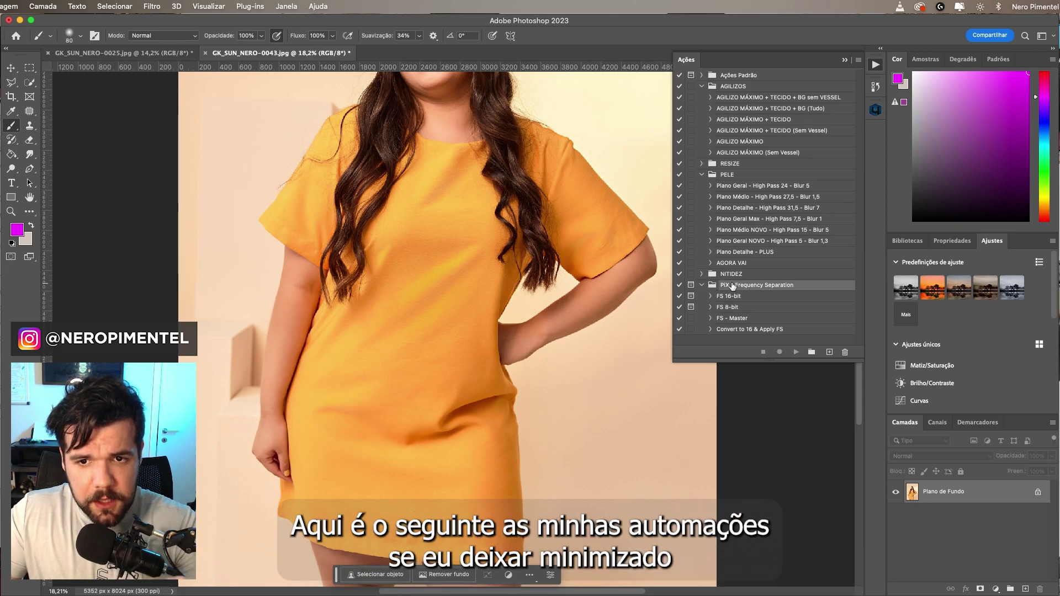
pyautogui.click(702, 86)
pyautogui.click(701, 108)
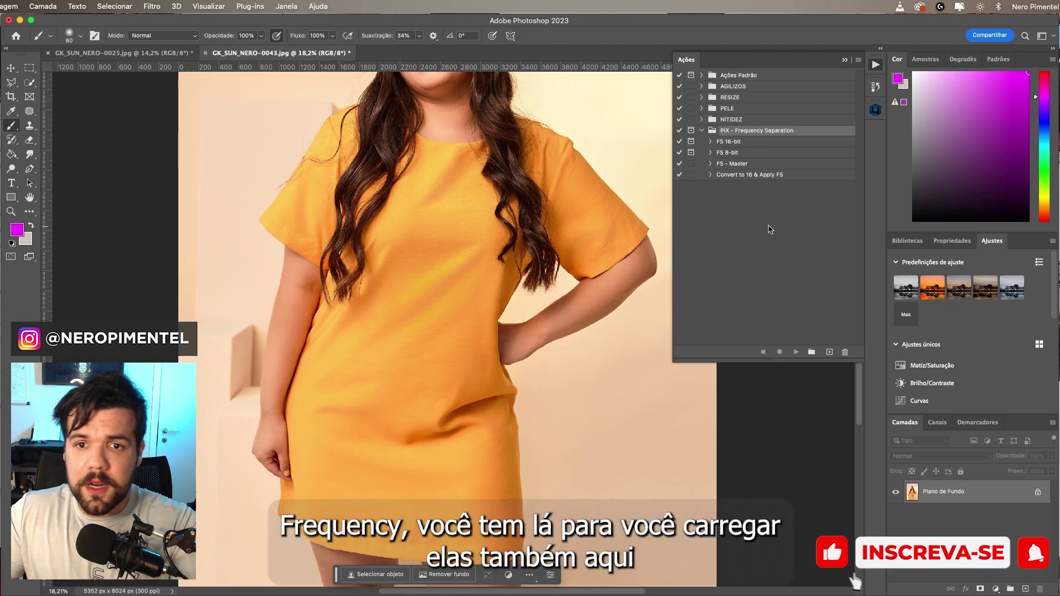
# Load the PiX - Frequency Separation set and expand it and its FS 16-bit action.
pyautogui.click(858, 60)
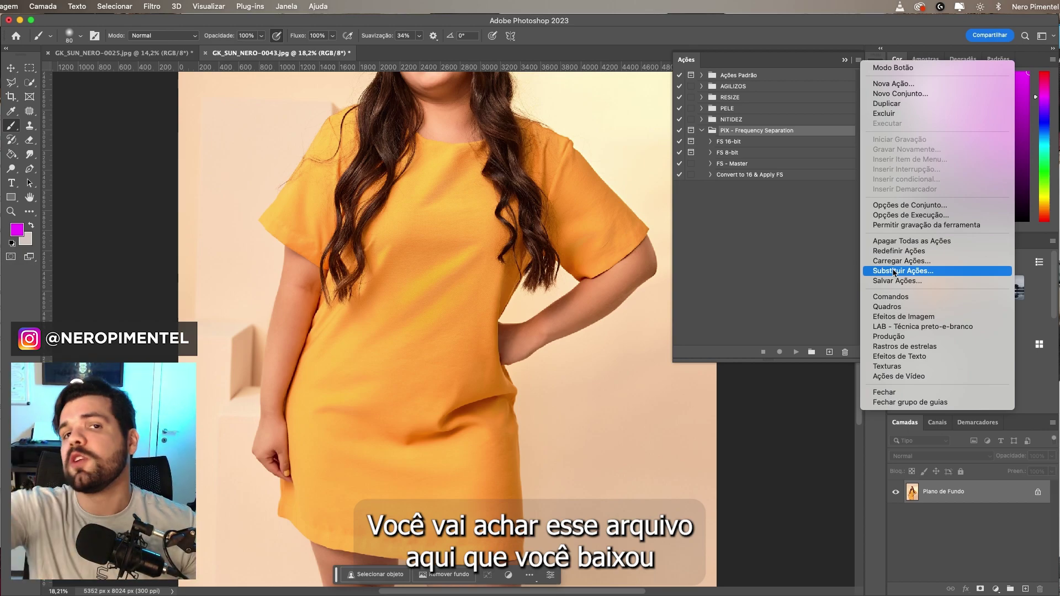
pyautogui.click(894, 271)
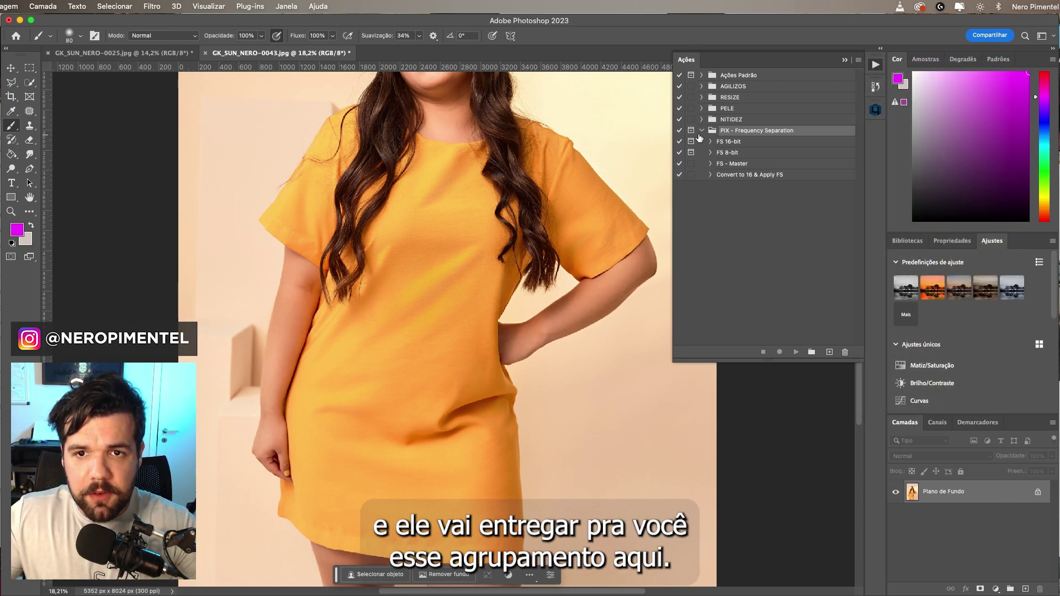
pyautogui.click(702, 131)
pyautogui.click(702, 130)
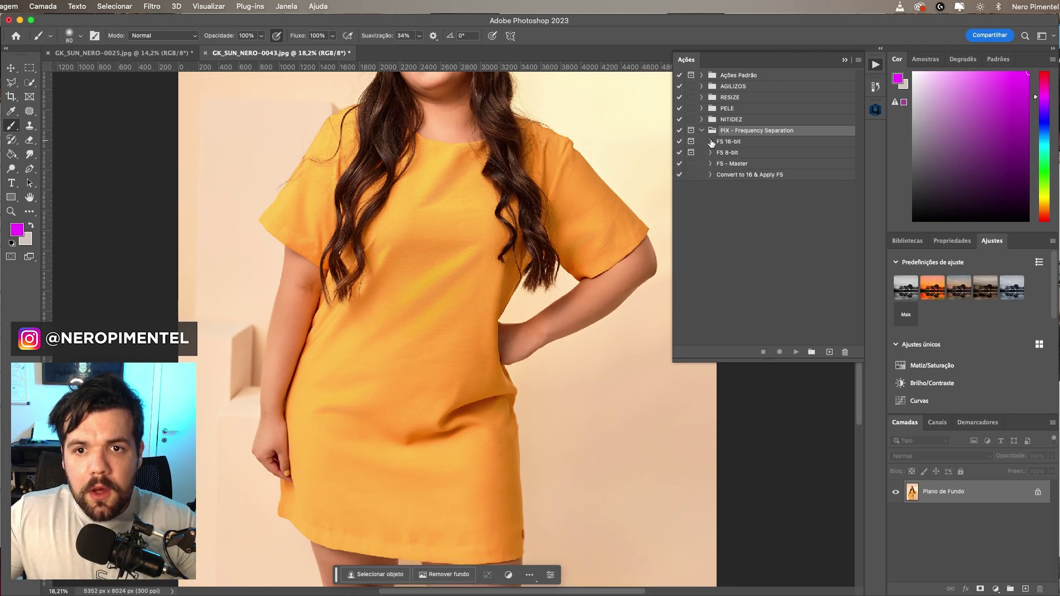
pyautogui.click(710, 141)
# Run FS - Master with an 8-pixel Gaussian Blur and expand the resulting FS group.
pyautogui.click(710, 141)
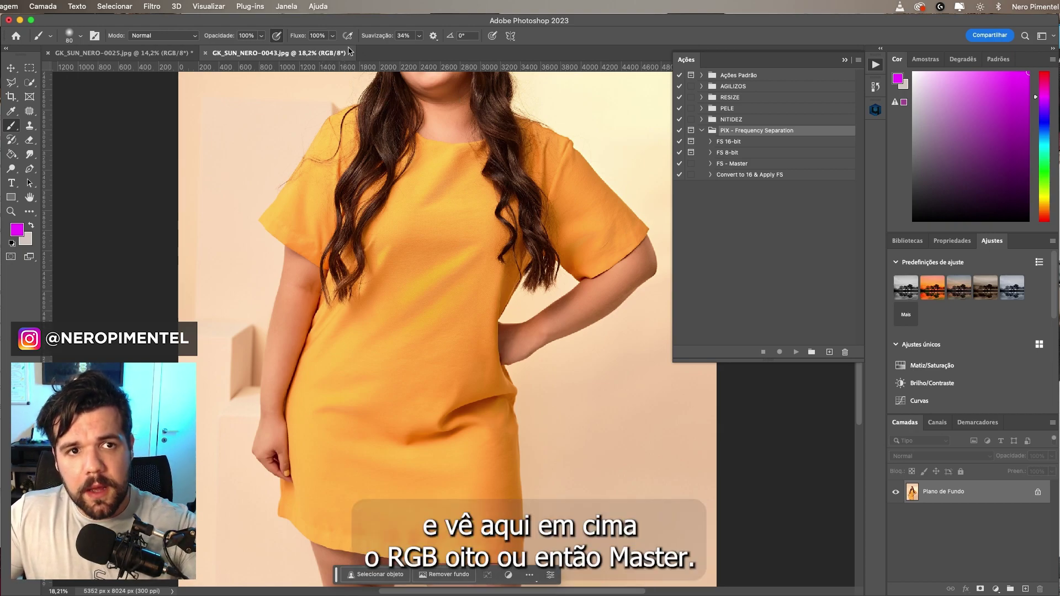
pyautogui.click(710, 164)
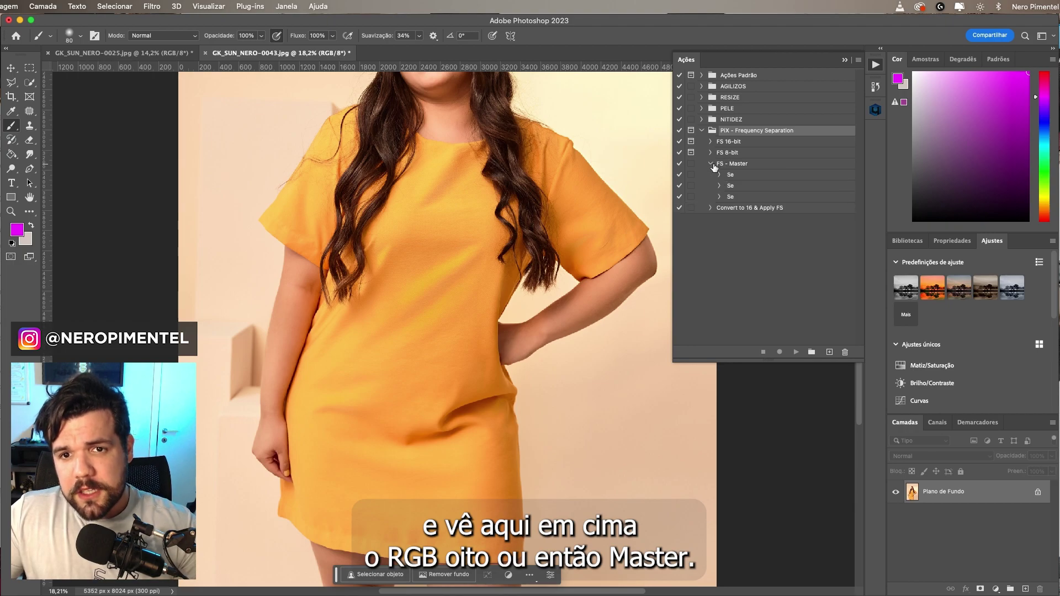
pyautogui.click(710, 164)
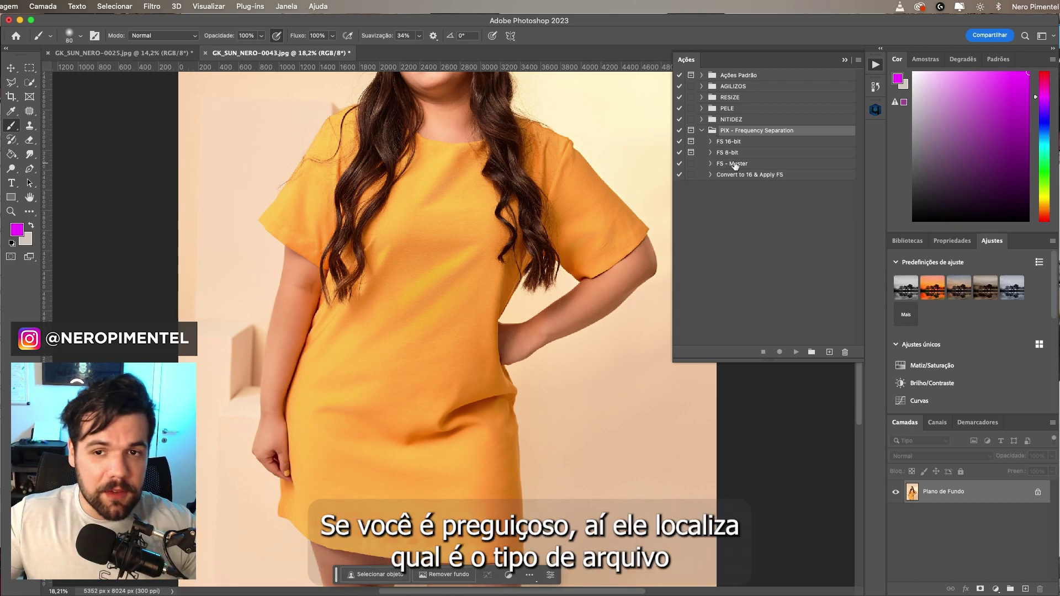
pyautogui.click(735, 164)
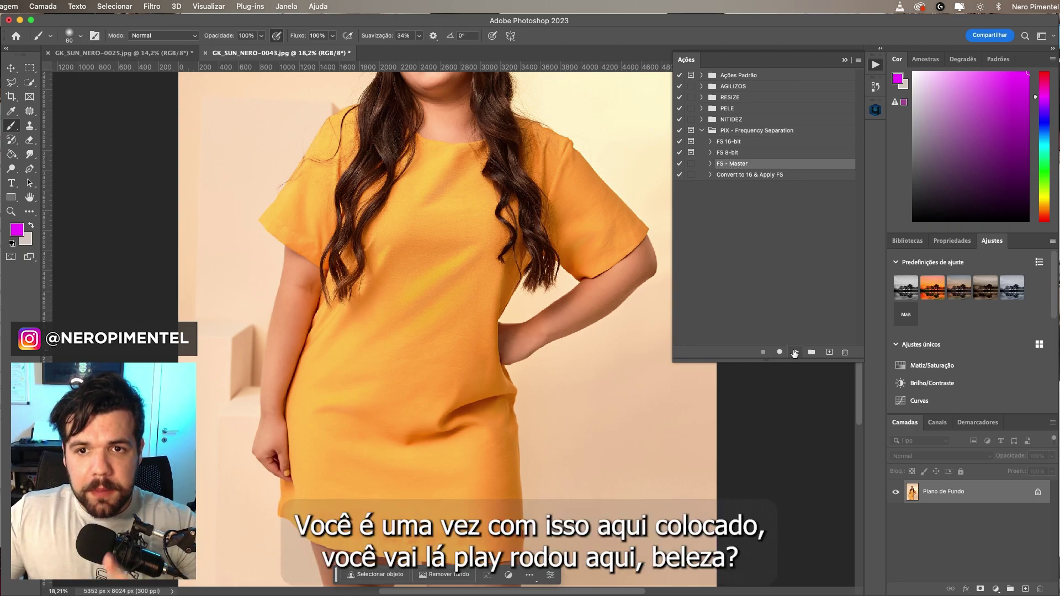
pyautogui.click(795, 352)
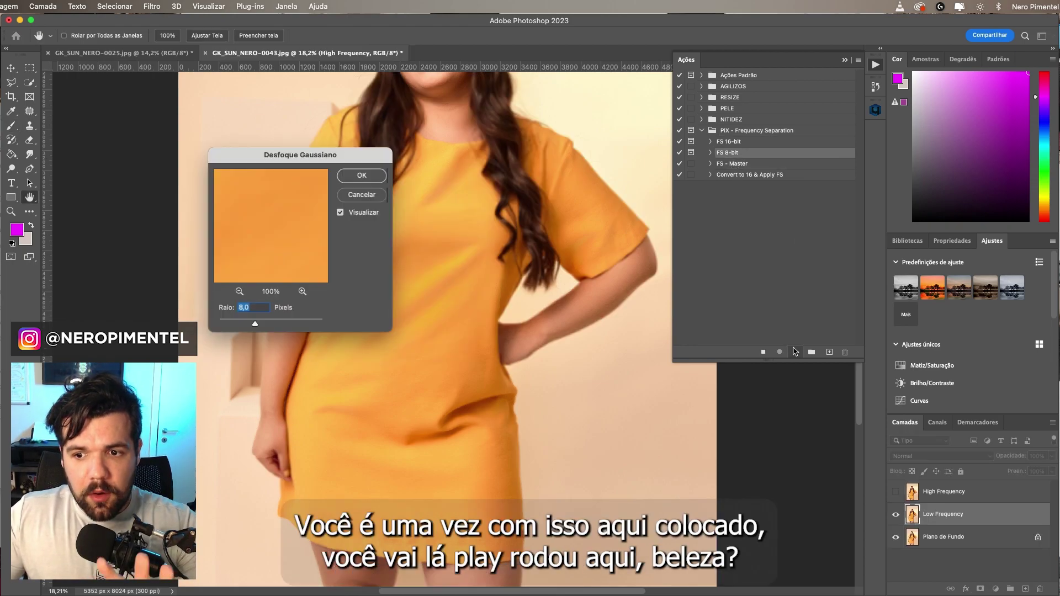
pyautogui.click(362, 176)
pyautogui.moveTo(521, 320); pyautogui.dragTo(523, 262)
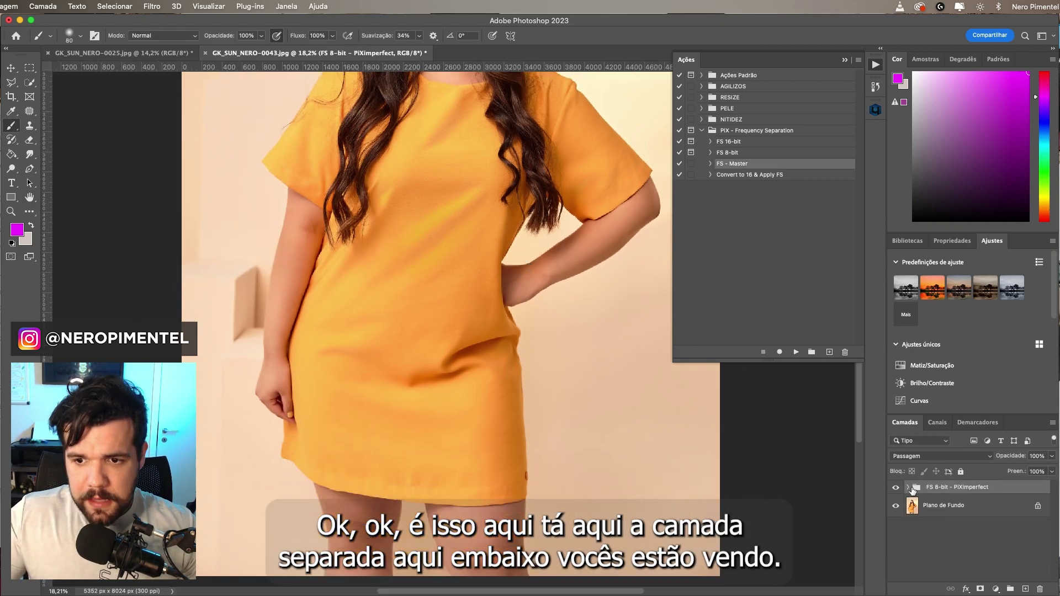
pyautogui.click(909, 487)
pyautogui.scroll(-2, 569, 353)
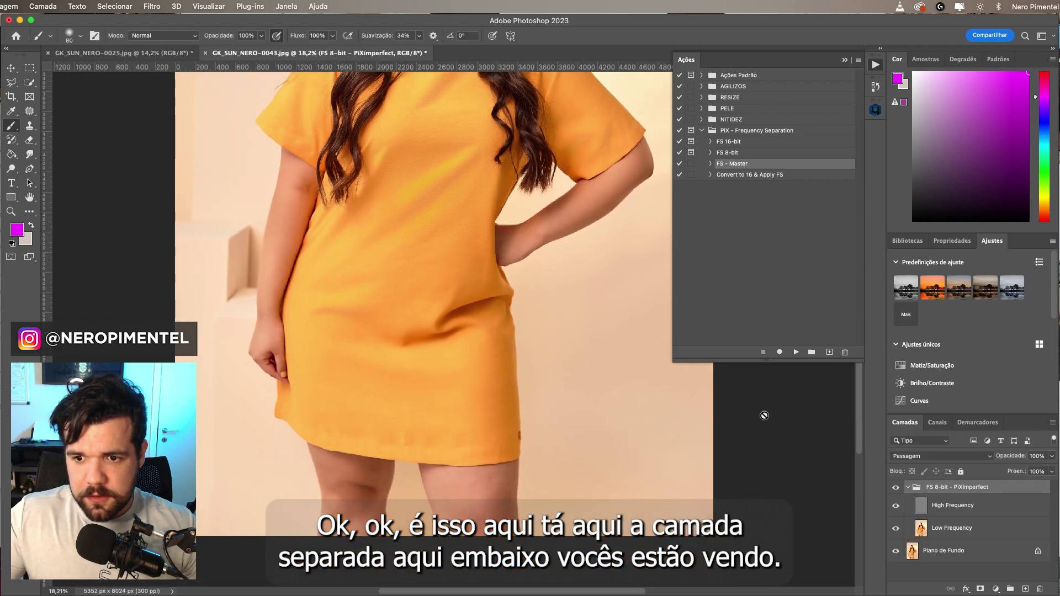
# Toggle the High Frequency layer off and on to compare blur and detail at the shoulder.
pyautogui.click(895, 506)
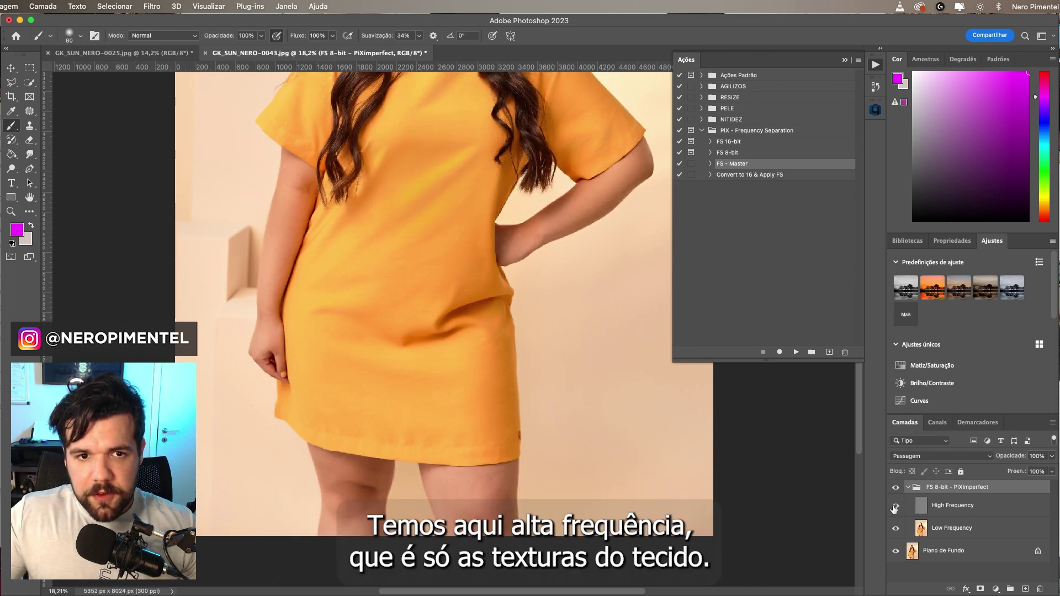
pyautogui.scroll(-3, 613, 368)
pyautogui.scroll(4, 539, 228)
pyautogui.scroll(3, 538, 228)
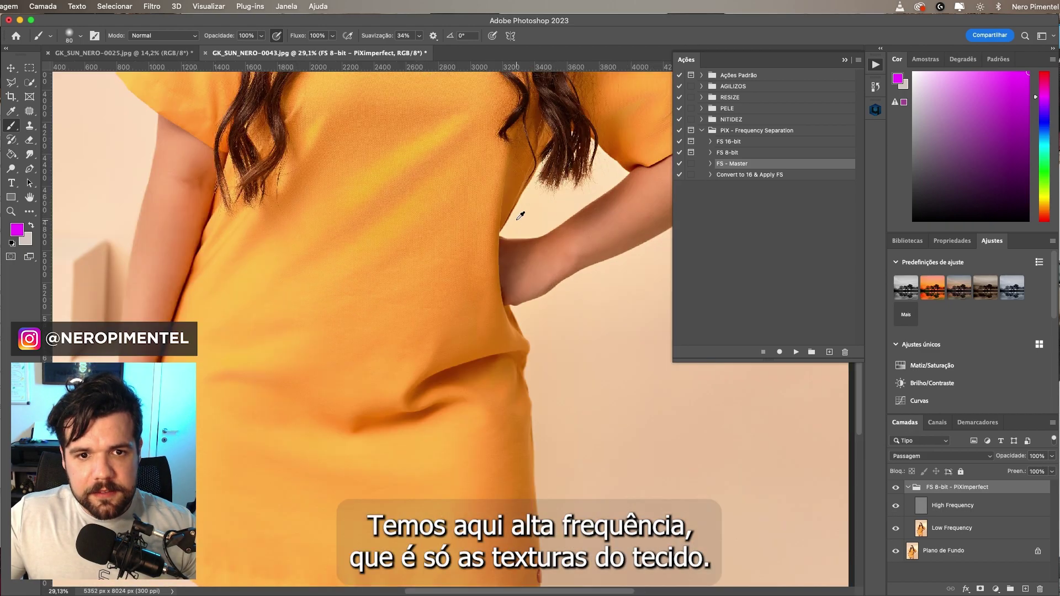
pyautogui.scroll(2, 520, 218)
pyautogui.scroll(3, 450, 224)
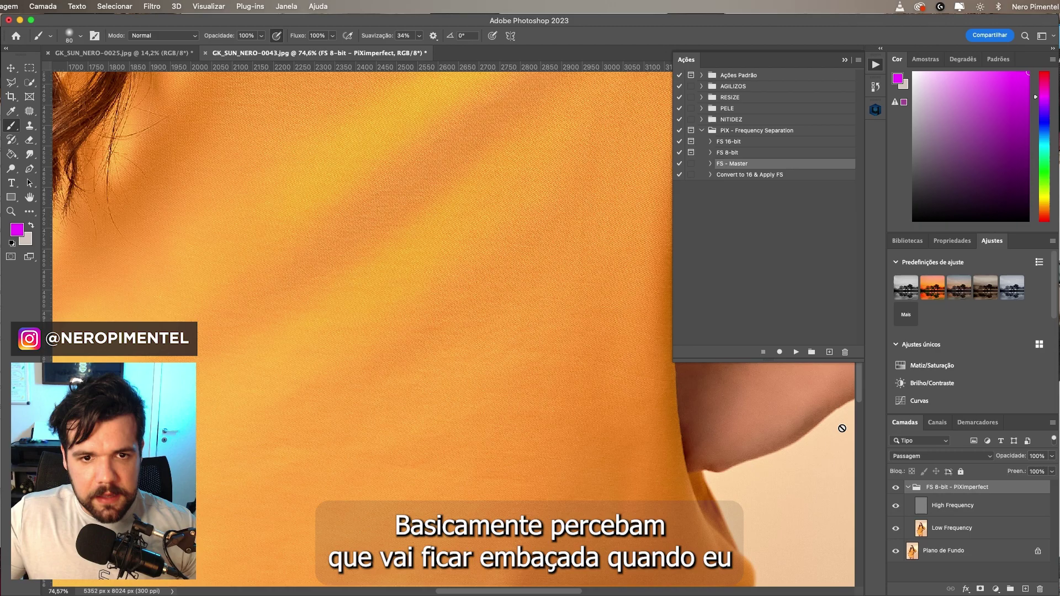
pyautogui.click(906, 505)
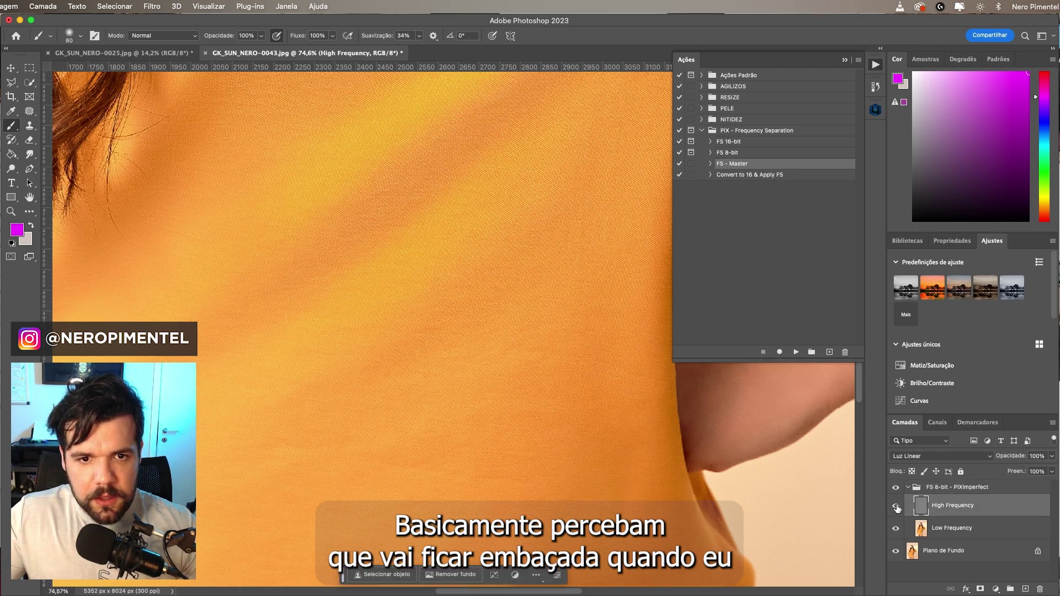
pyautogui.click(896, 505)
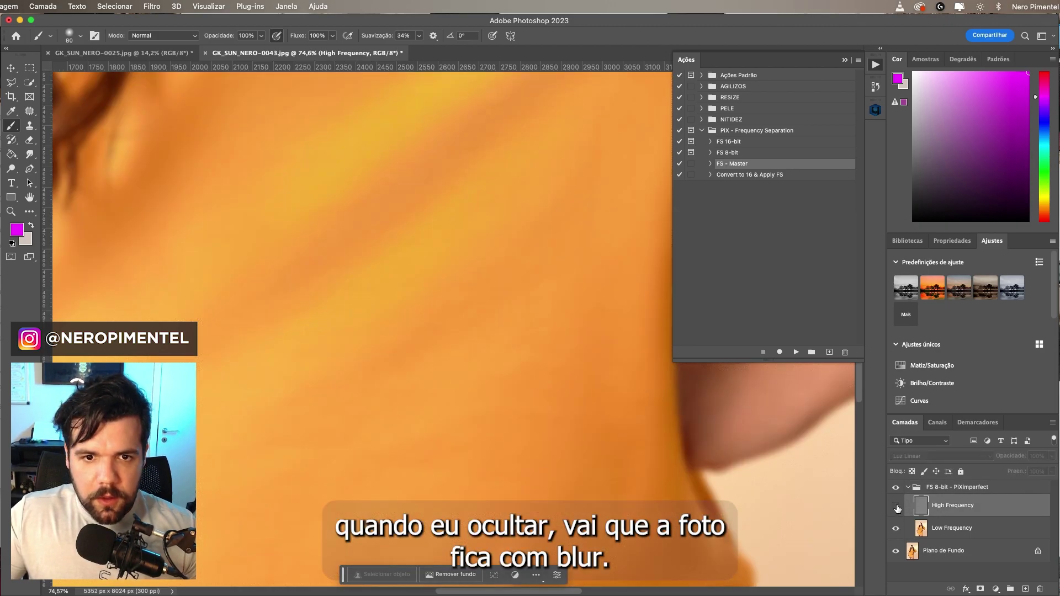
pyautogui.moveTo(681, 438); pyautogui.dragTo(373, 449)
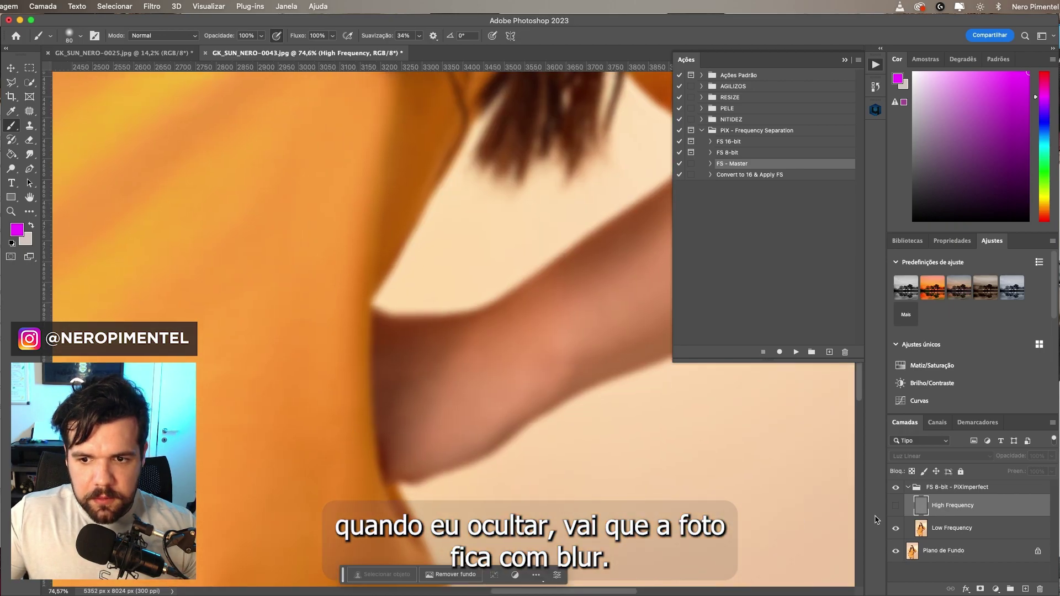
pyautogui.click(895, 506)
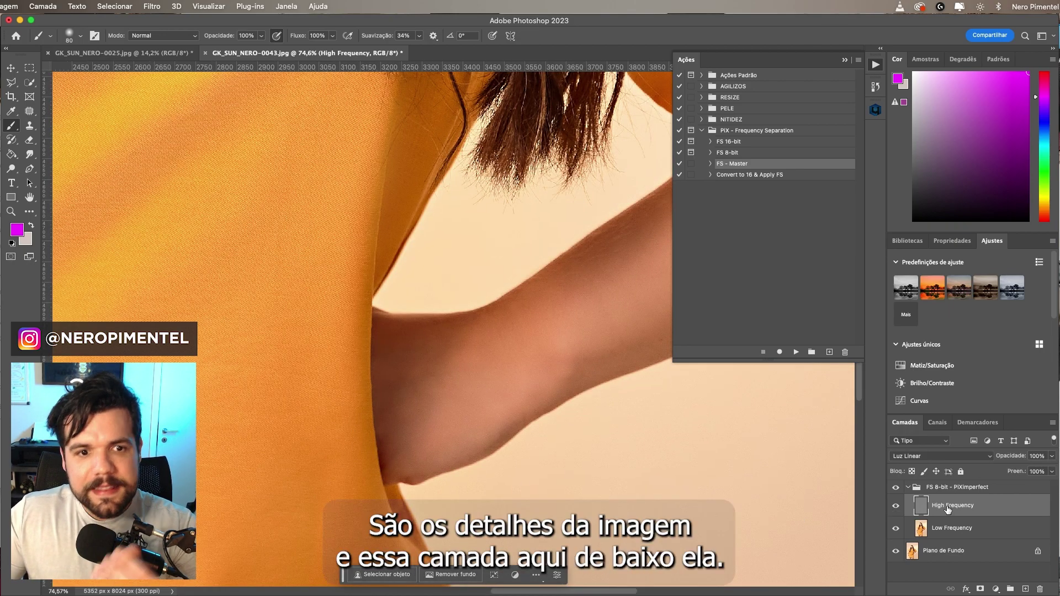
pyautogui.hscroll(-3, 765, 493)
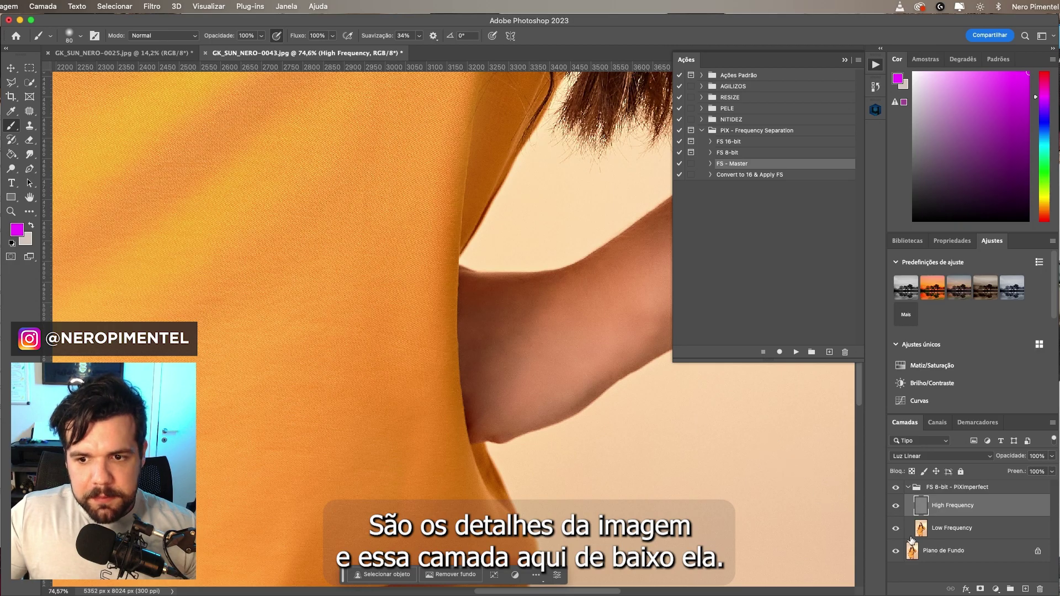
# View only the detail layer with the image fitted, then turn Low Frequency back on.
pyautogui.moveTo(895, 552); pyautogui.dragTo(895, 529)
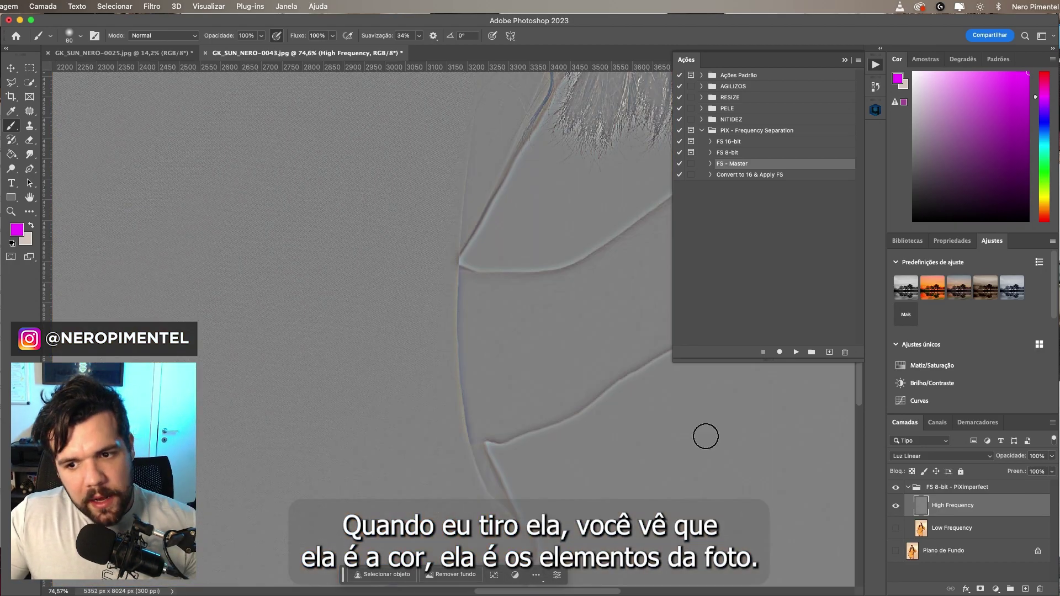
pyautogui.press('super+0')
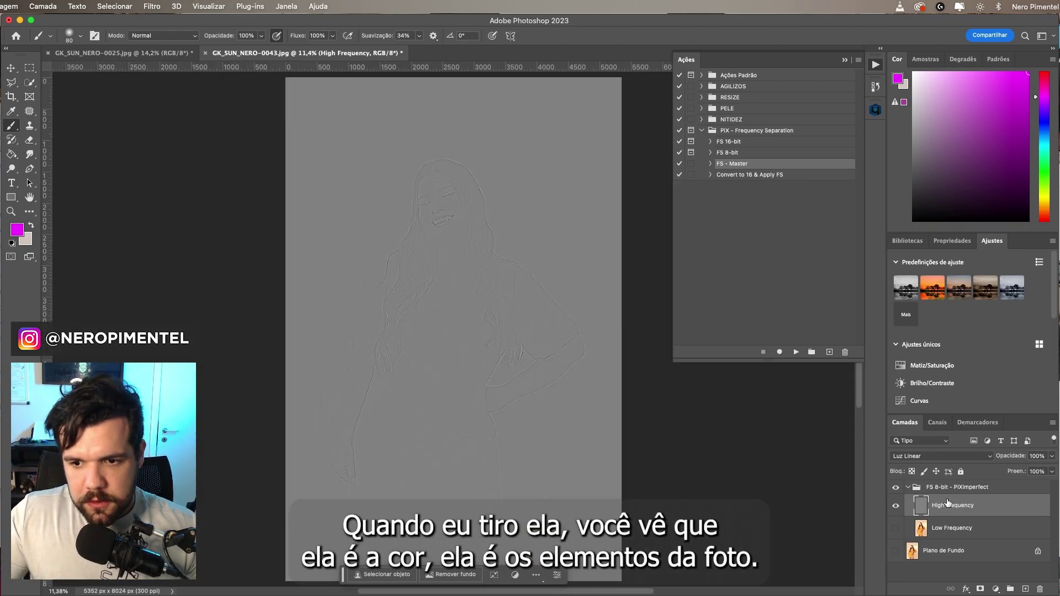
pyautogui.click(895, 529)
pyautogui.scroll(2, 451, 305)
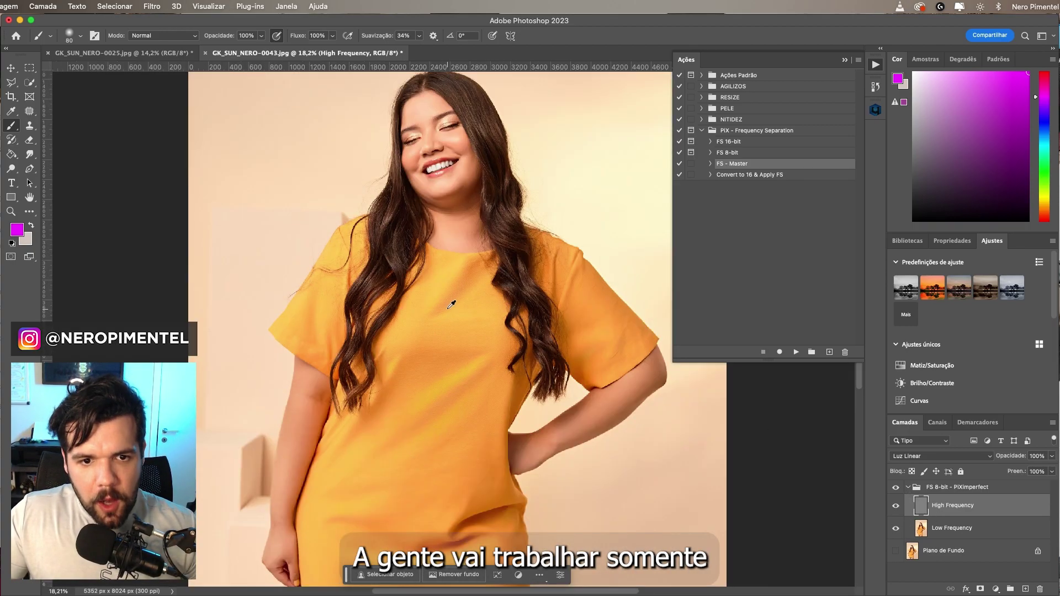
pyautogui.scroll(2, 498, 348)
pyautogui.scroll(2, 499, 348)
# Select the Low Frequency layer and pan across the dress to the waist fold.
pyautogui.click(977, 529)
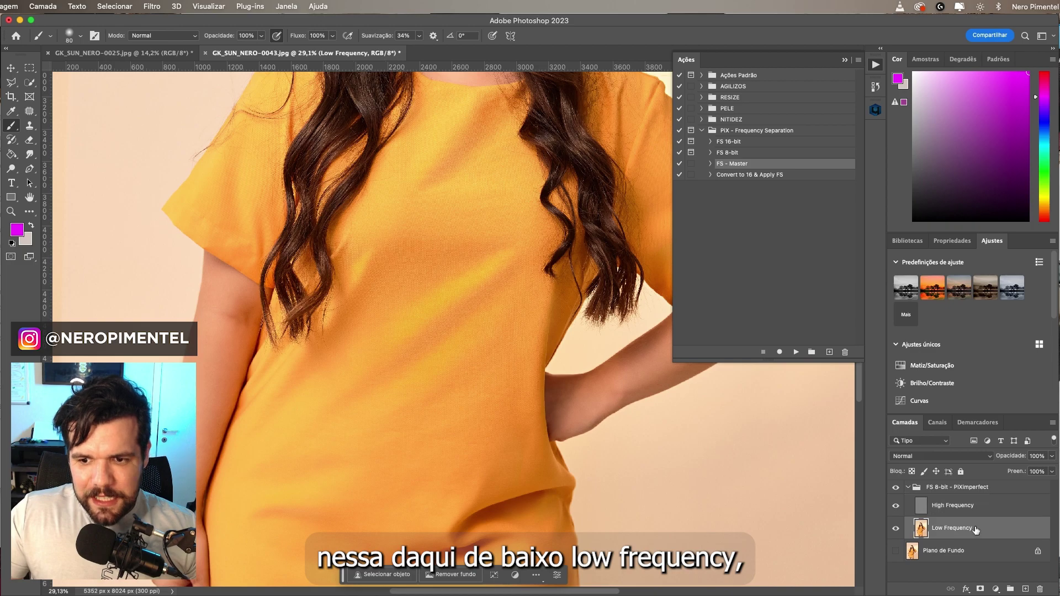
pyautogui.scroll(2, 456, 331)
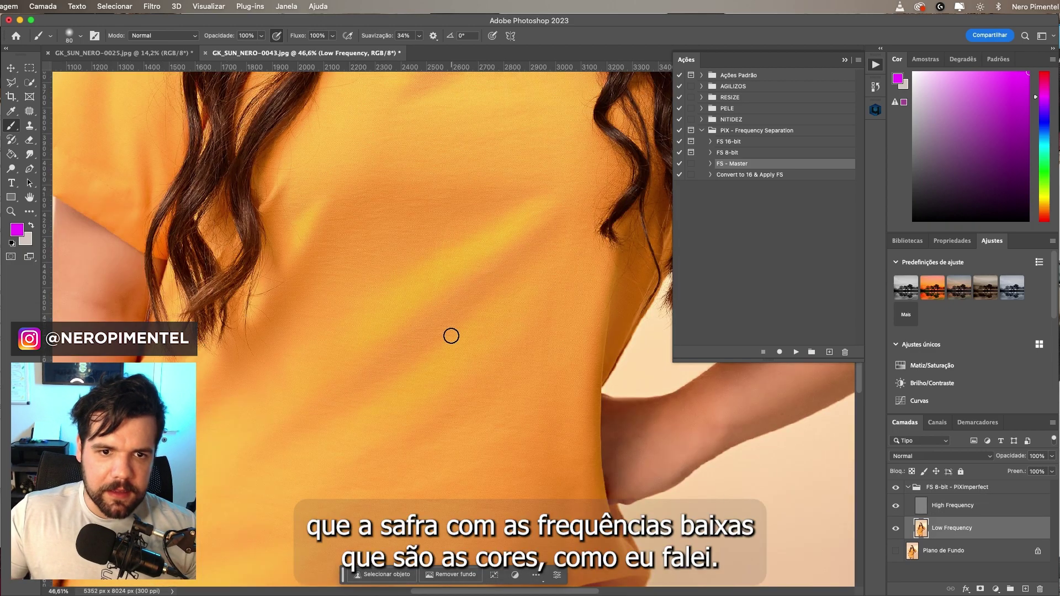
pyautogui.moveTo(451, 336); pyautogui.dragTo(417, 234)
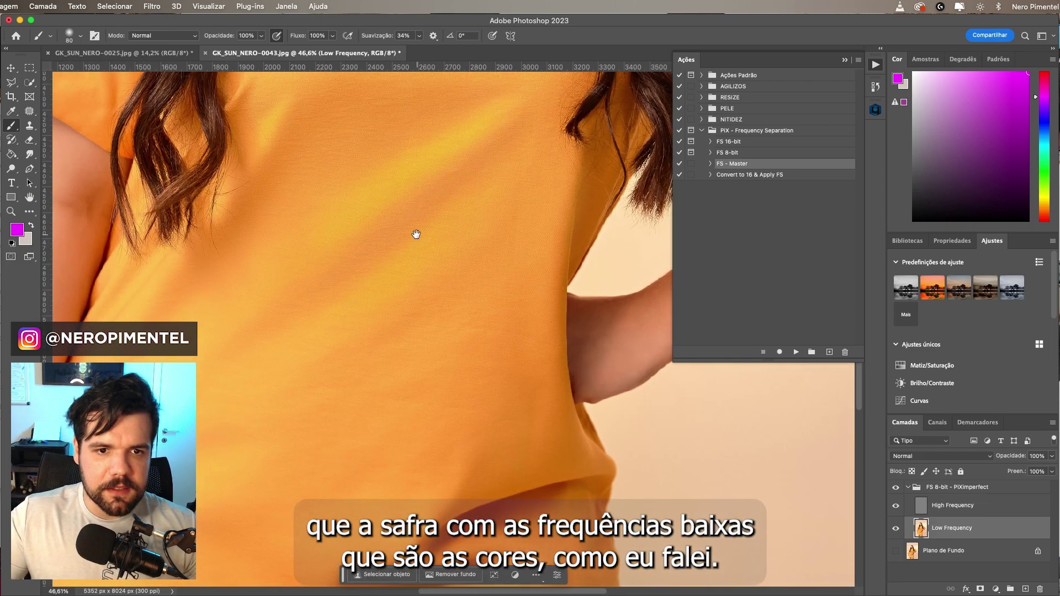
pyautogui.moveTo(368, 309); pyautogui.dragTo(383, 152)
pyautogui.moveTo(499, 398); pyautogui.dragTo(534, 294)
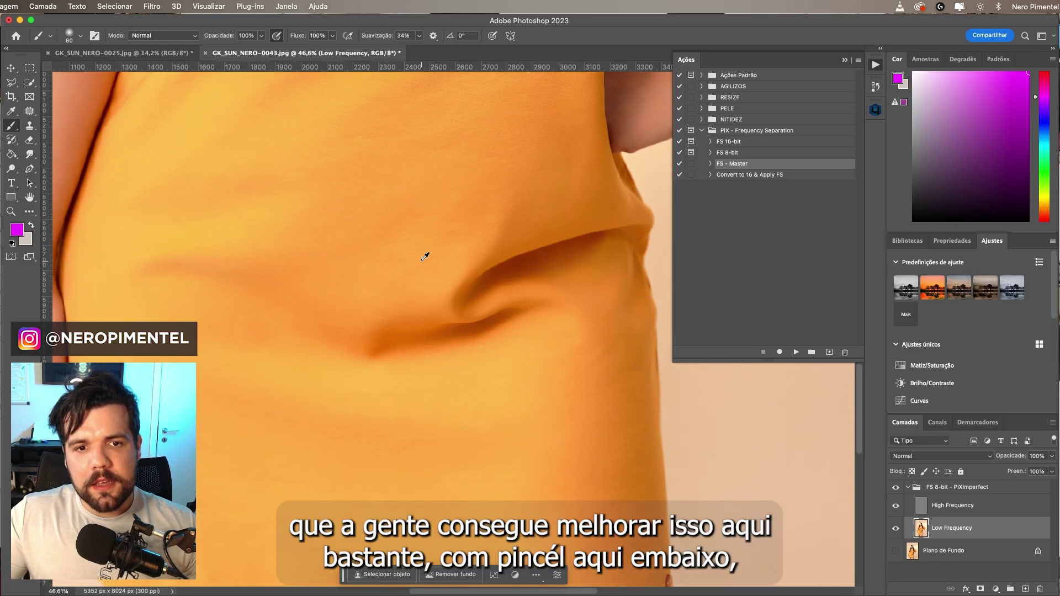
pyautogui.scroll(-3, 425, 256)
pyautogui.moveTo(426, 253); pyautogui.dragTo(449, 325)
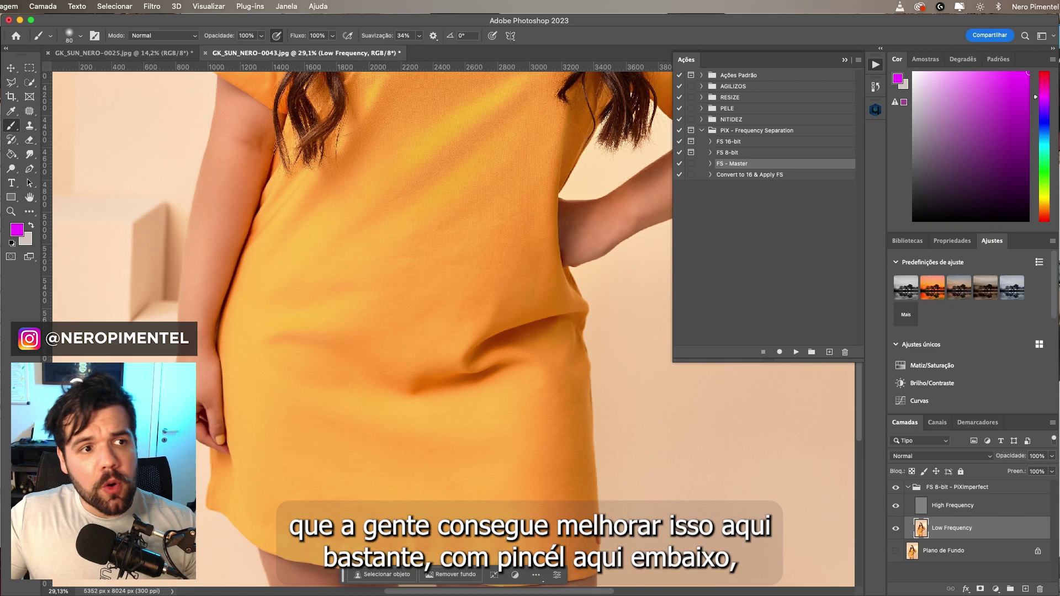
# Switch to the Mixer Brush at 40% flow and load it with the dress's orange.
pyautogui.rightClick(18, 130)
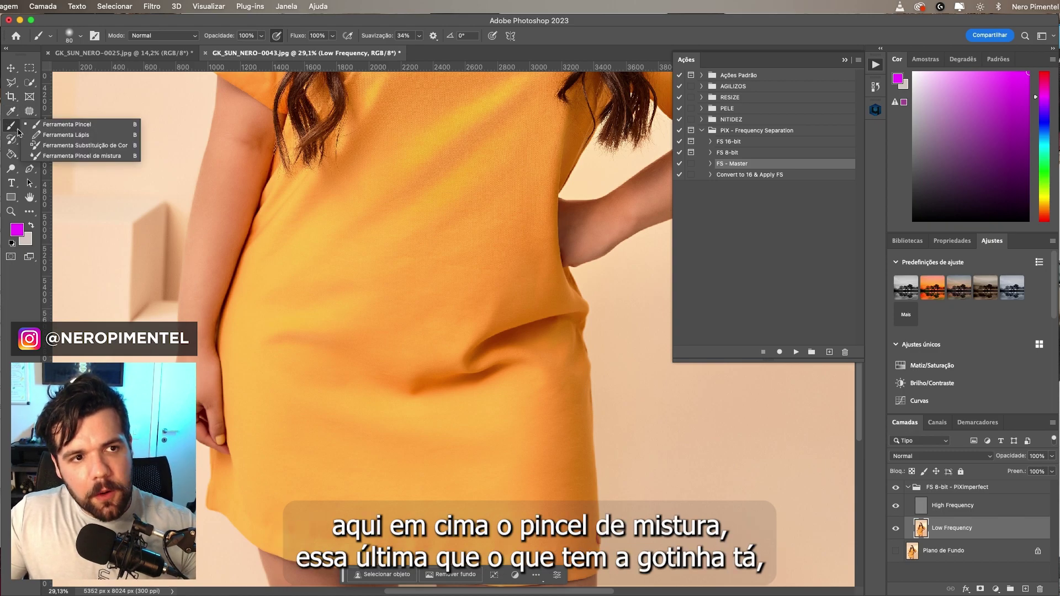
pyautogui.click(70, 156)
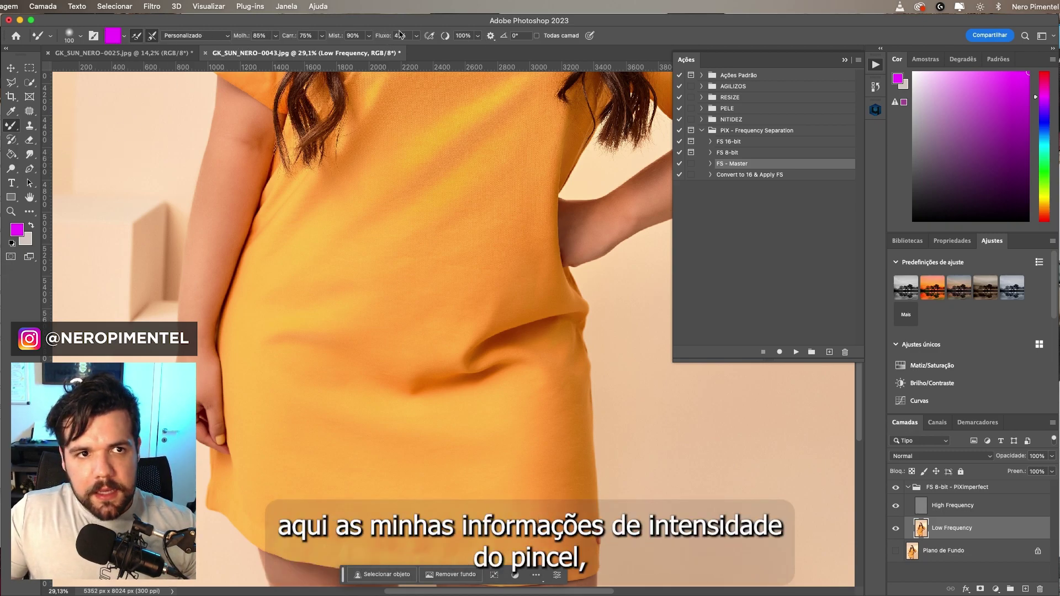
pyautogui.click(845, 60)
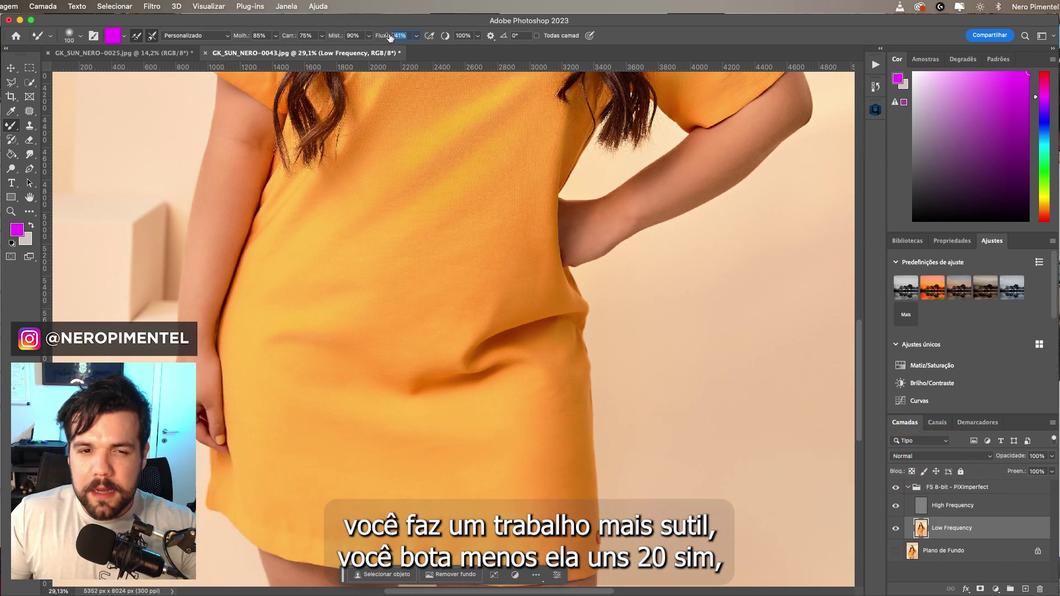
pyautogui.press('Return')
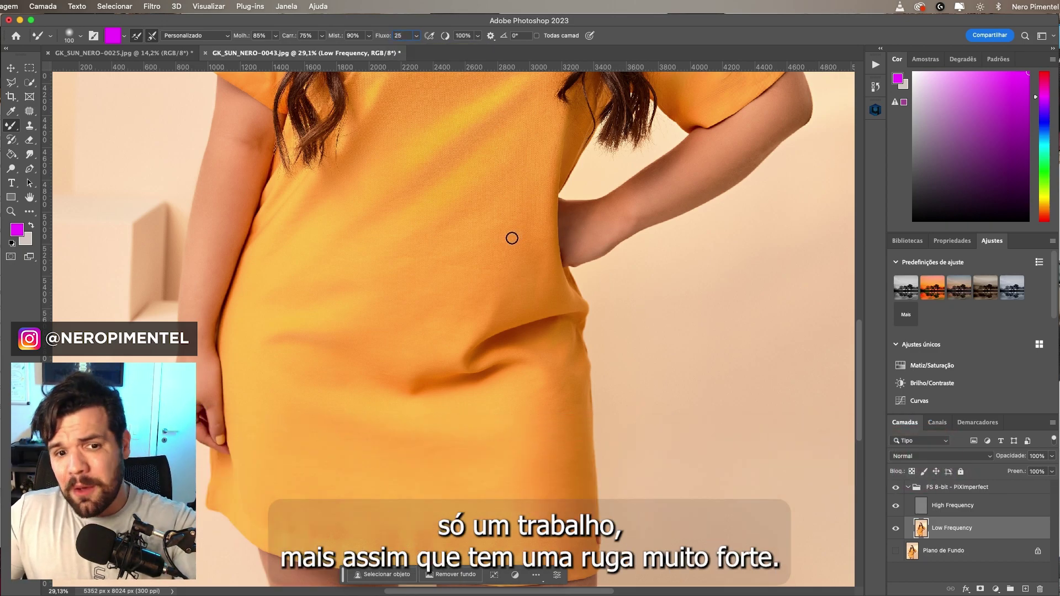
pyautogui.click(391, 40)
pyautogui.write('40')
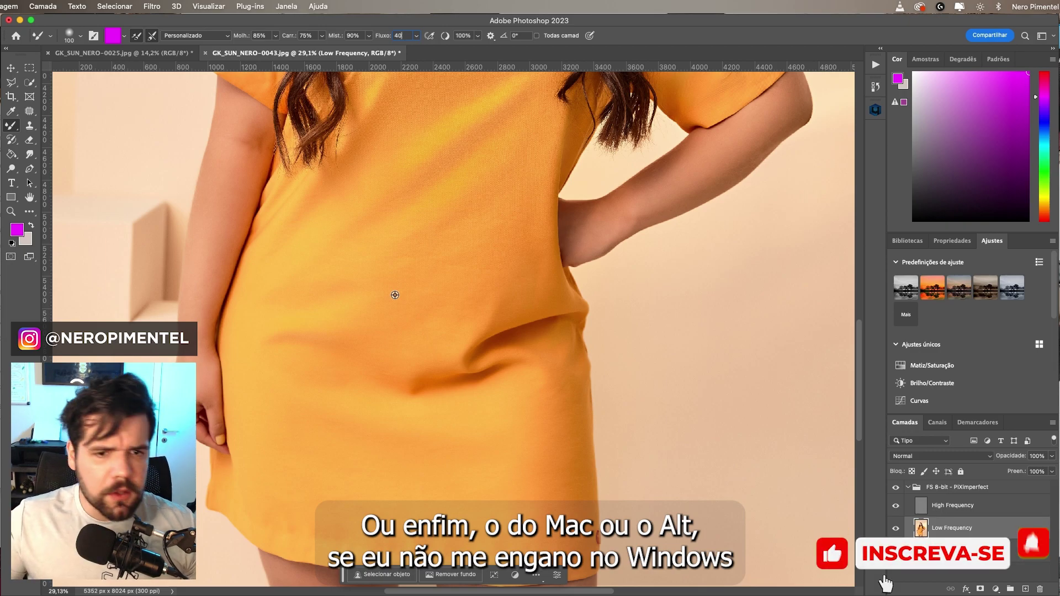
pyautogui.keyDown('alt'); pyautogui.click(453, 287); pyautogui.keyUp('alt')
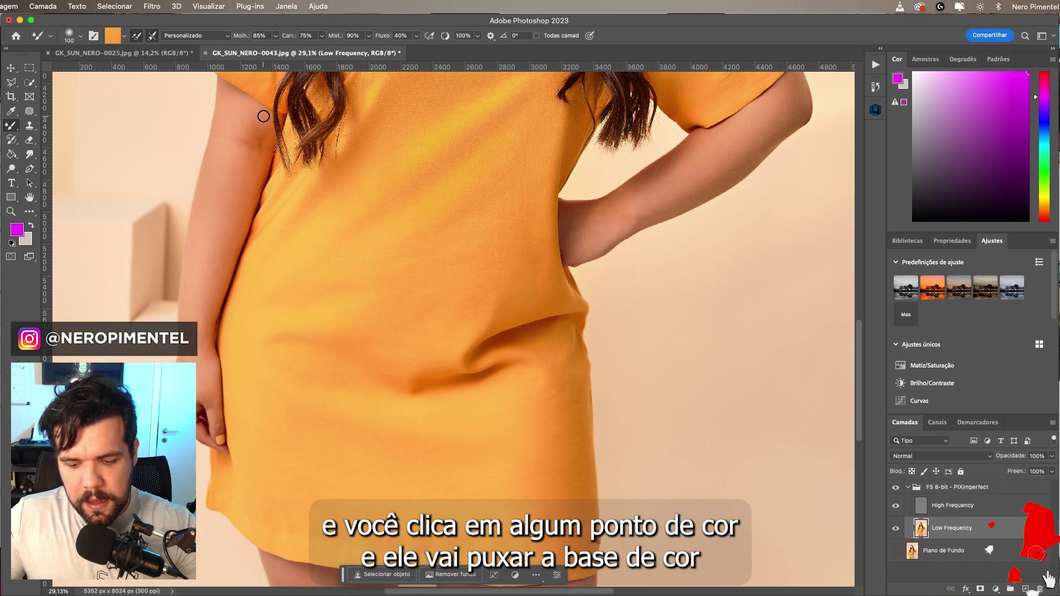
# Enlarge the mixer brush, sample fabric tones beside the fold, and blend them across the hip.
pyautogui.press(']')
pyautogui.press(']')
pyautogui.press(']')
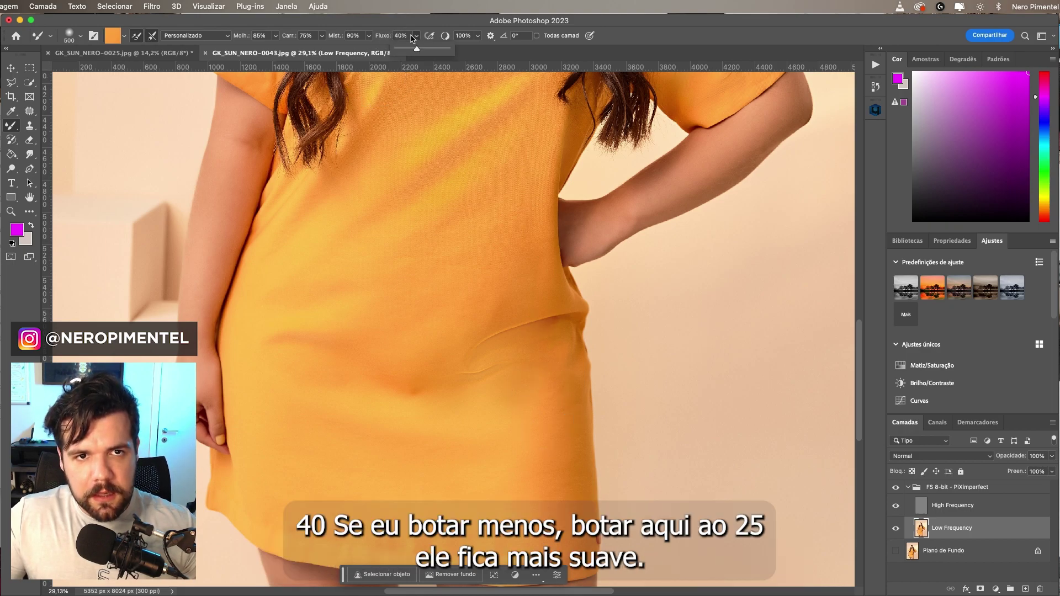
pyautogui.click(379, 35)
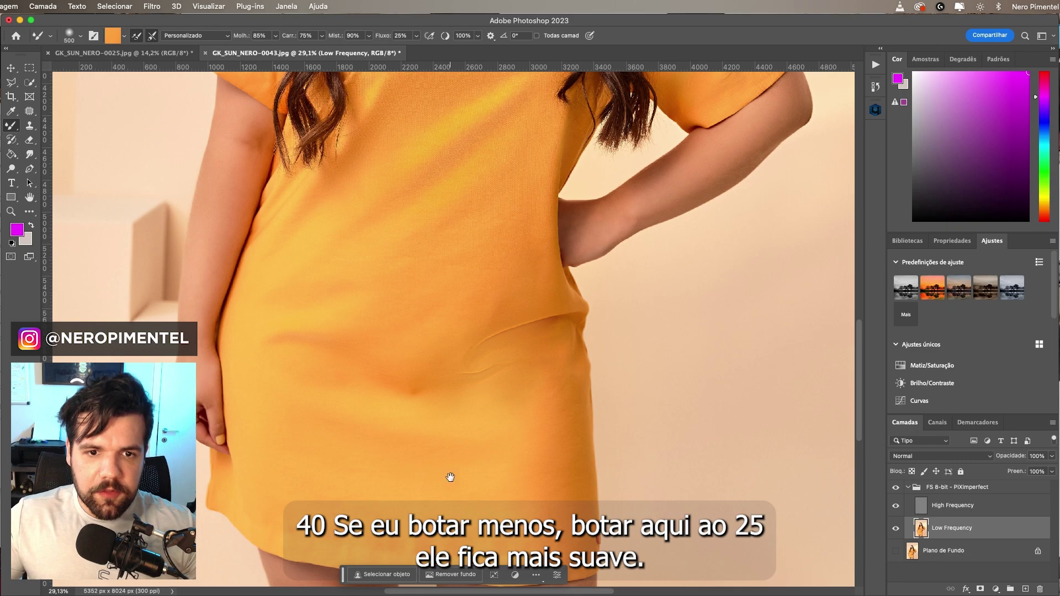
pyautogui.moveTo(451, 477); pyautogui.dragTo(450, 428)
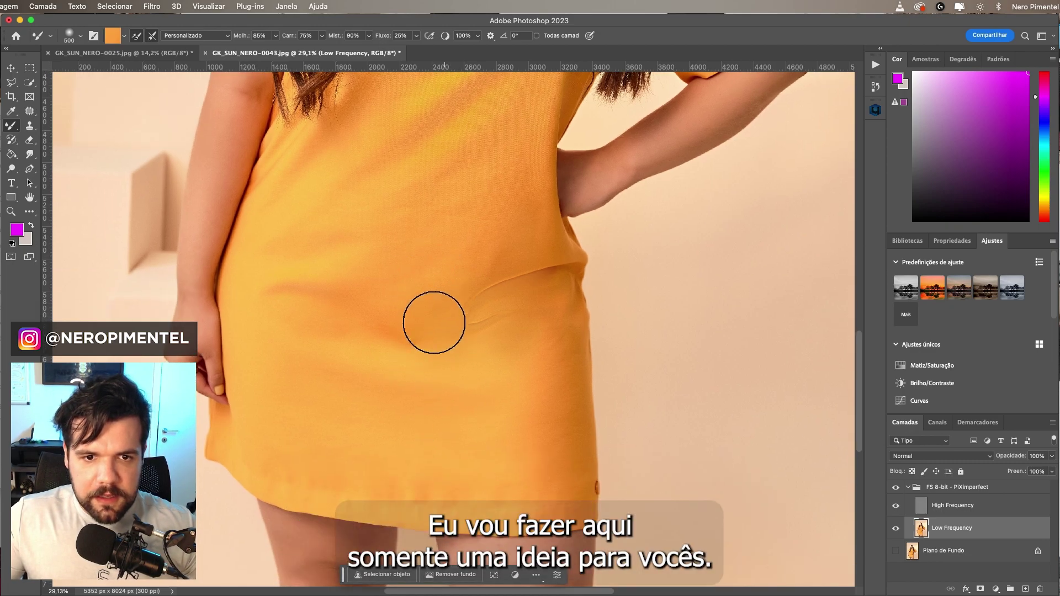
pyautogui.keyDown('alt'); pyautogui.click(525, 325); pyautogui.keyUp('alt')
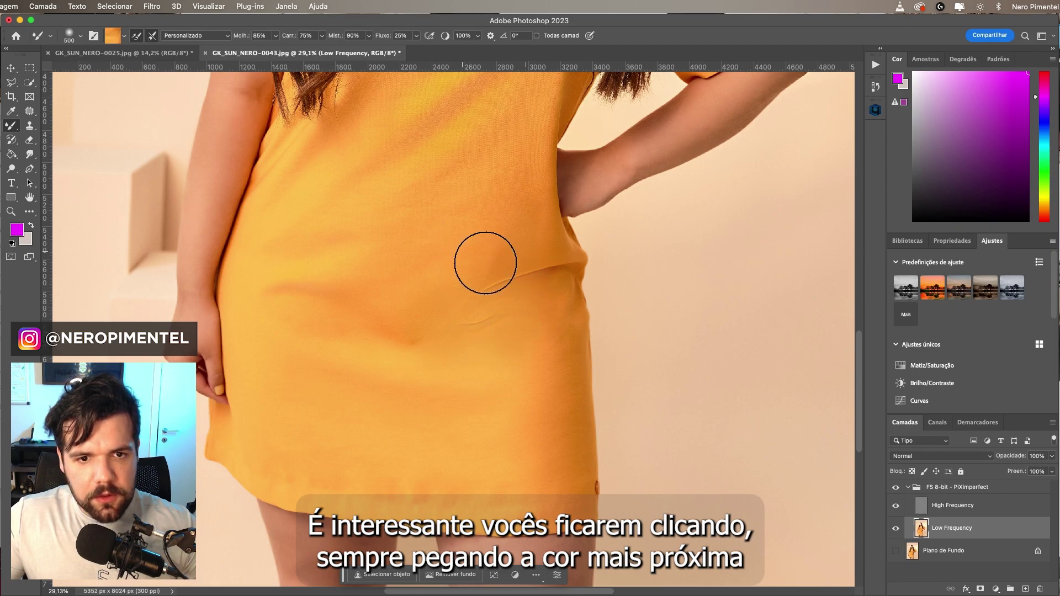
pyautogui.keyDown('alt'); pyautogui.click(414, 385); pyautogui.keyUp('alt')
pyautogui.keyDown('alt'); pyautogui.click(479, 340); pyautogui.keyUp('alt')
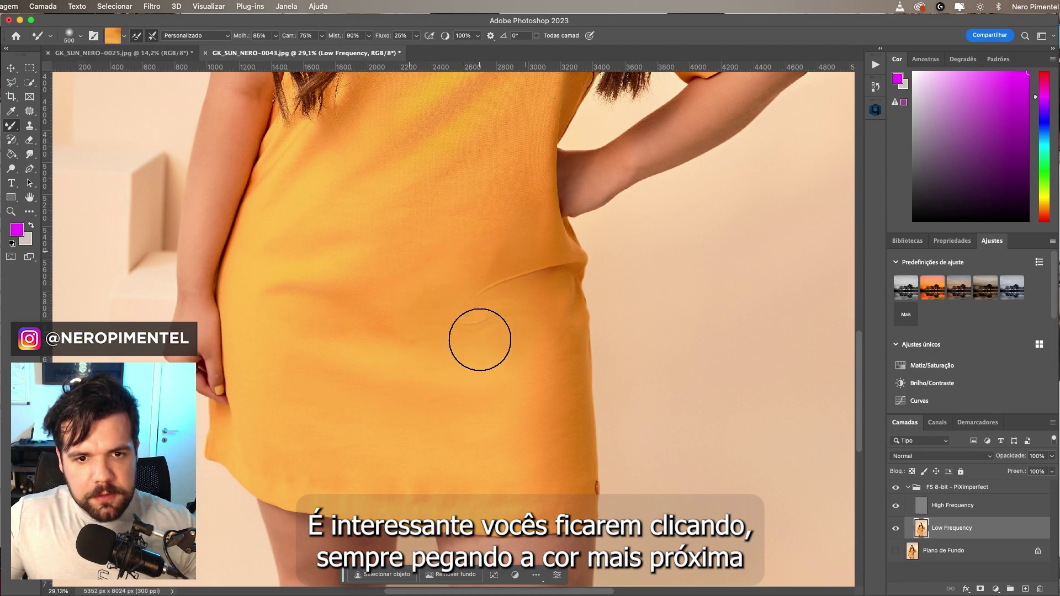
pyautogui.press(']')
pyautogui.press(']')
pyautogui.scroll(1, 528, 310)
pyautogui.hscroll(-3, 527, 310)
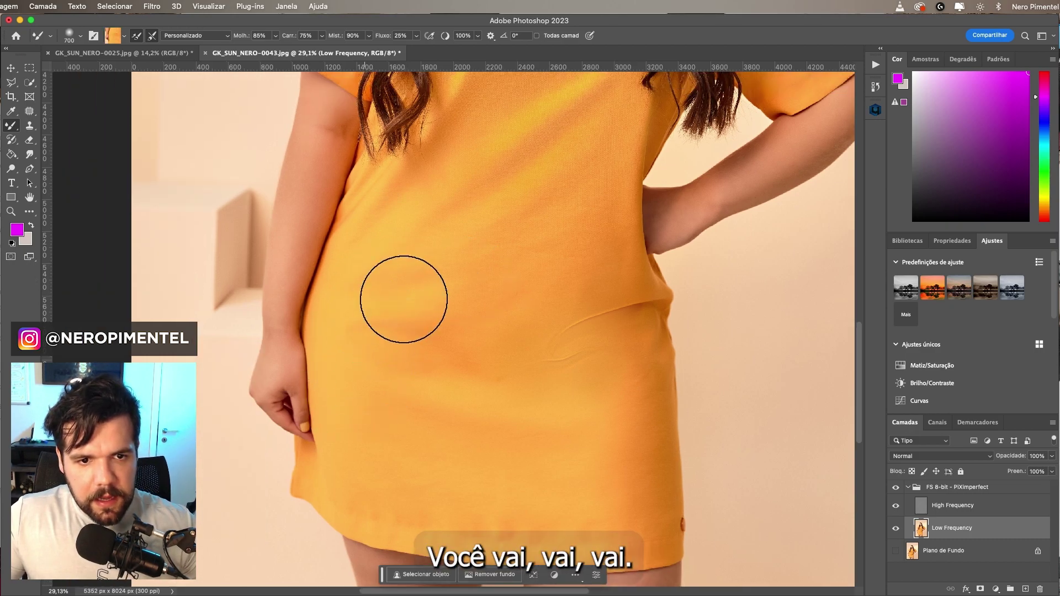
pyautogui.scroll(2, 412, 332)
pyautogui.moveTo(419, 340)
pyautogui.mouseDown()
pyautogui.moveTo(510, 156)
pyautogui.moveTo(496, 183)
pyautogui.mouseUp()
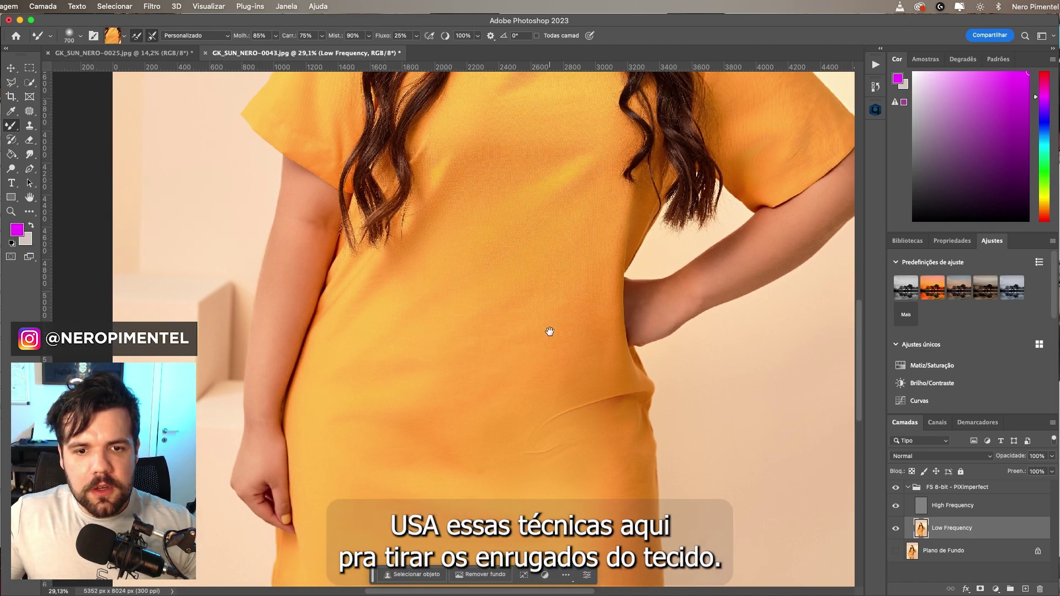
# Fit the photo and resample fabric tones at the hip, chest, upper dress and waist.
pyautogui.scroll(-5, 541, 304)
pyautogui.scroll(-1, 495, 268)
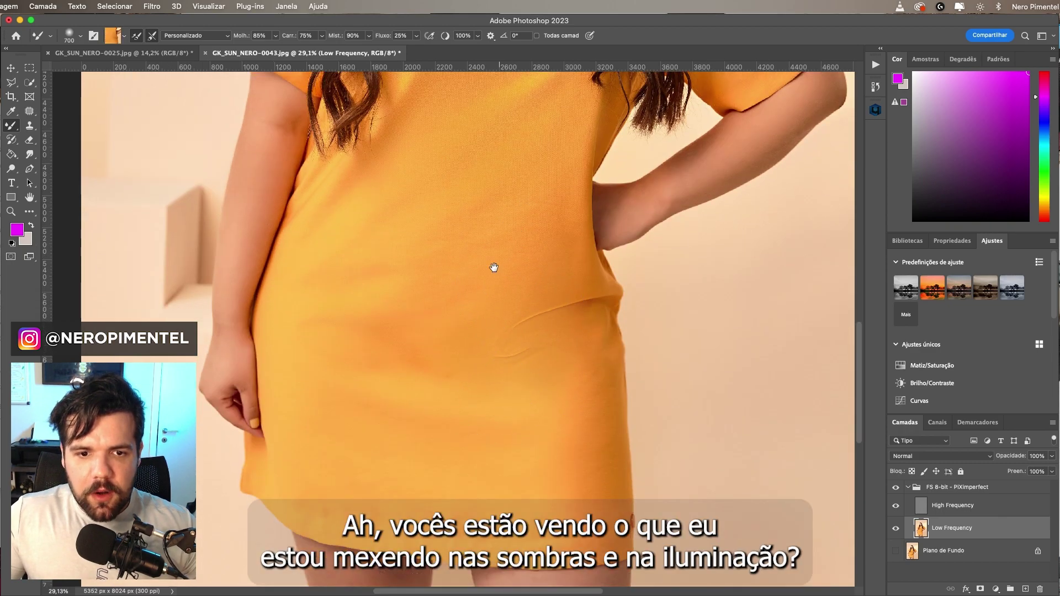
pyautogui.scroll(-4, 450, 254)
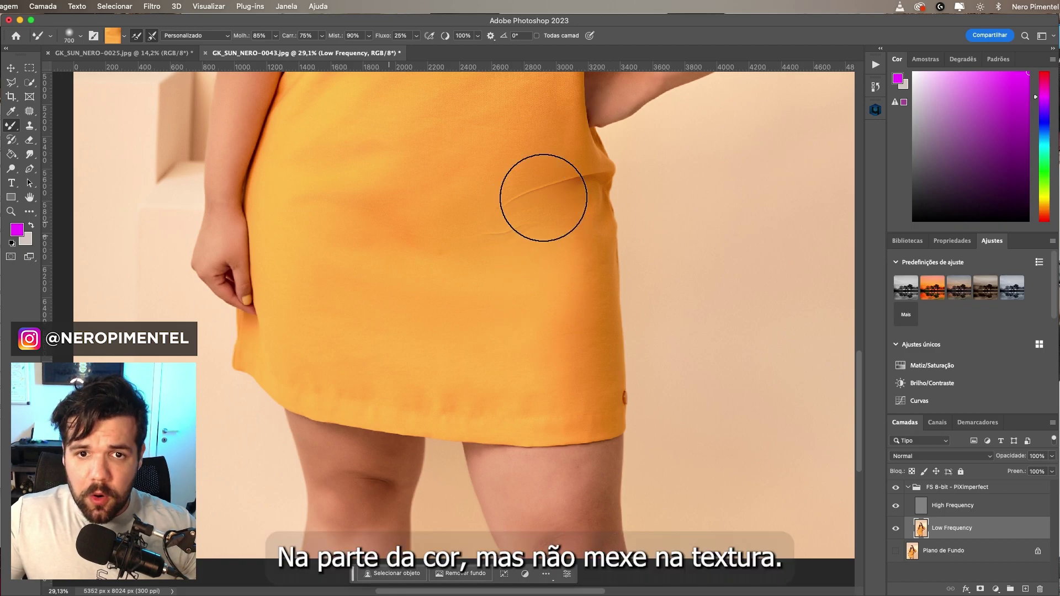
pyautogui.scroll(2, 532, 194)
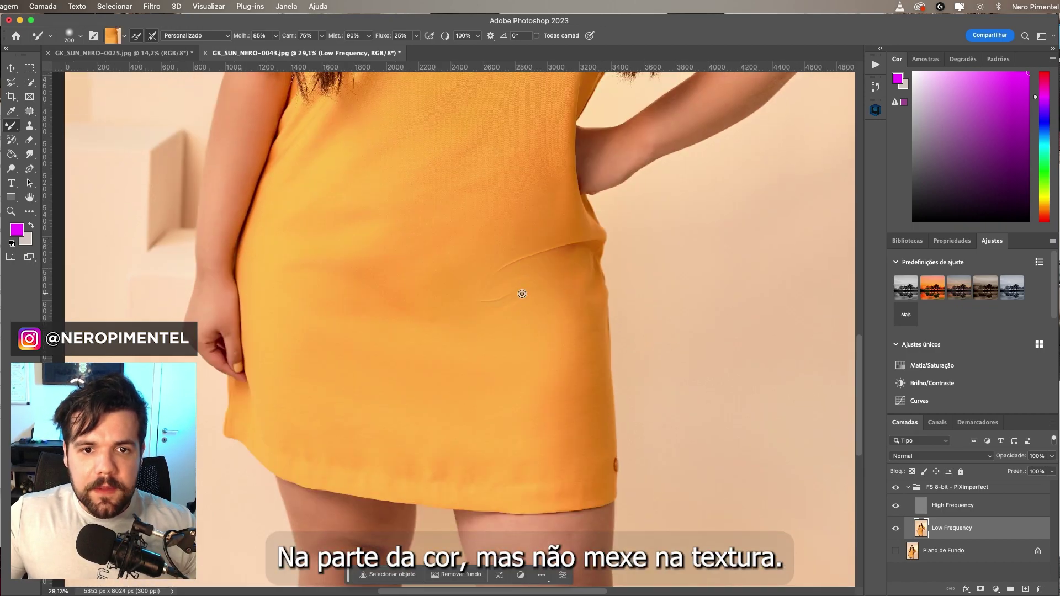
pyautogui.scroll(3, 501, 254)
pyautogui.scroll(5, 520, 263)
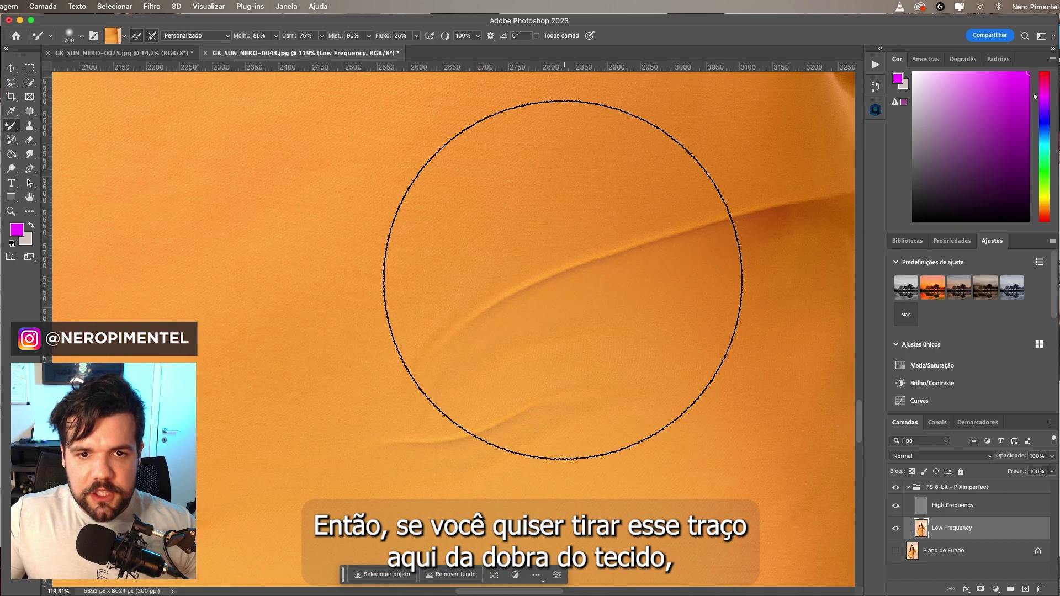
pyautogui.moveTo(615, 261); pyautogui.dragTo(545, 267)
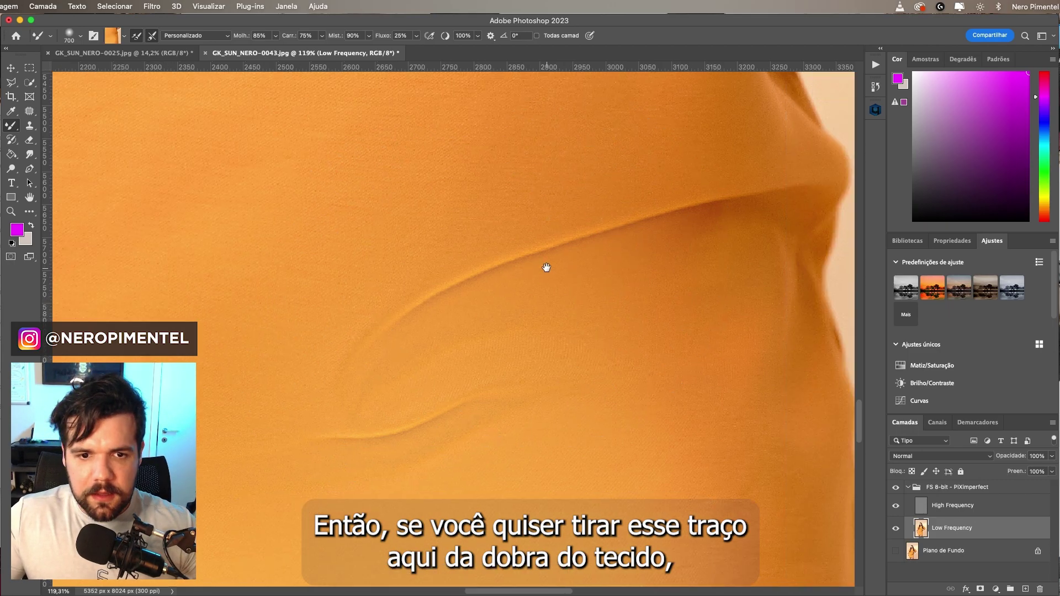
pyautogui.press('super+0')
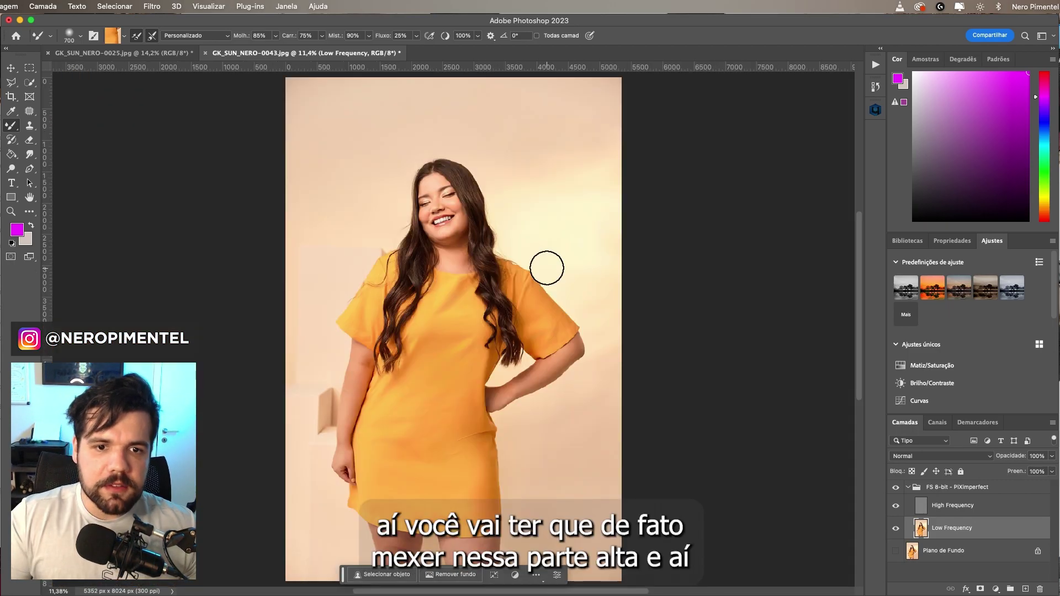
pyautogui.scroll(2, 452, 394)
pyautogui.scroll(-2, 452, 394)
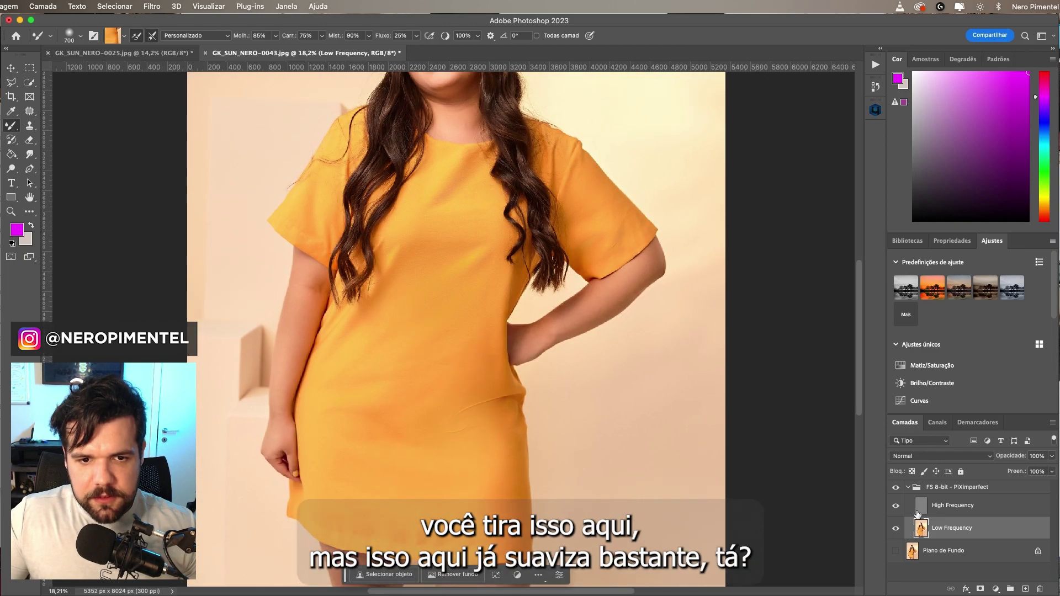
pyautogui.keyDown('alt'); pyautogui.click(462, 466); pyautogui.keyUp('alt')
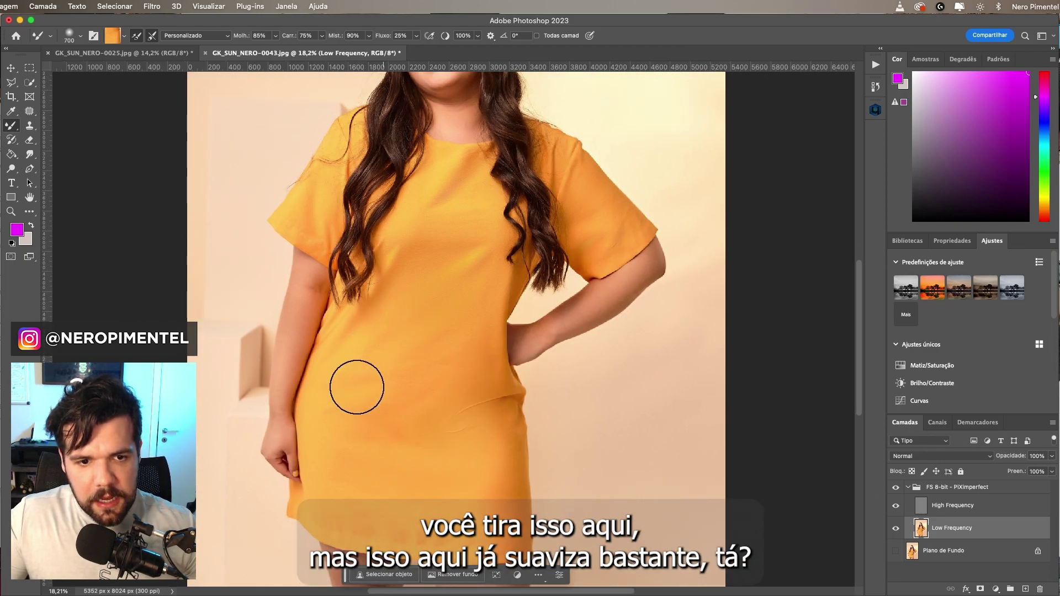
pyautogui.keyDown('alt'); pyautogui.click(338, 398); pyautogui.keyUp('alt')
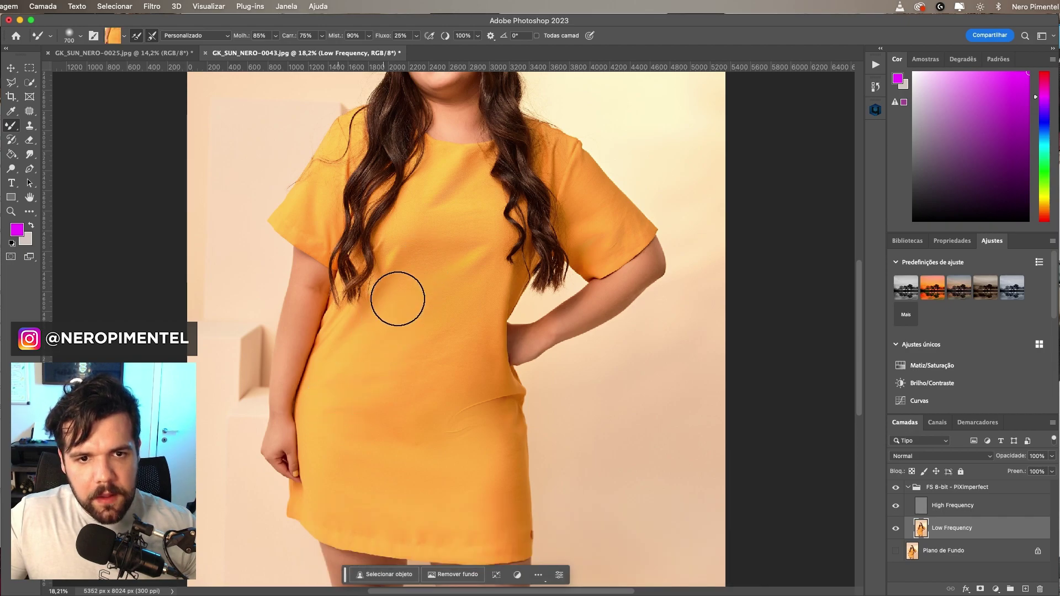
pyautogui.keyDown('alt'); pyautogui.click(458, 317); pyautogui.keyUp('alt')
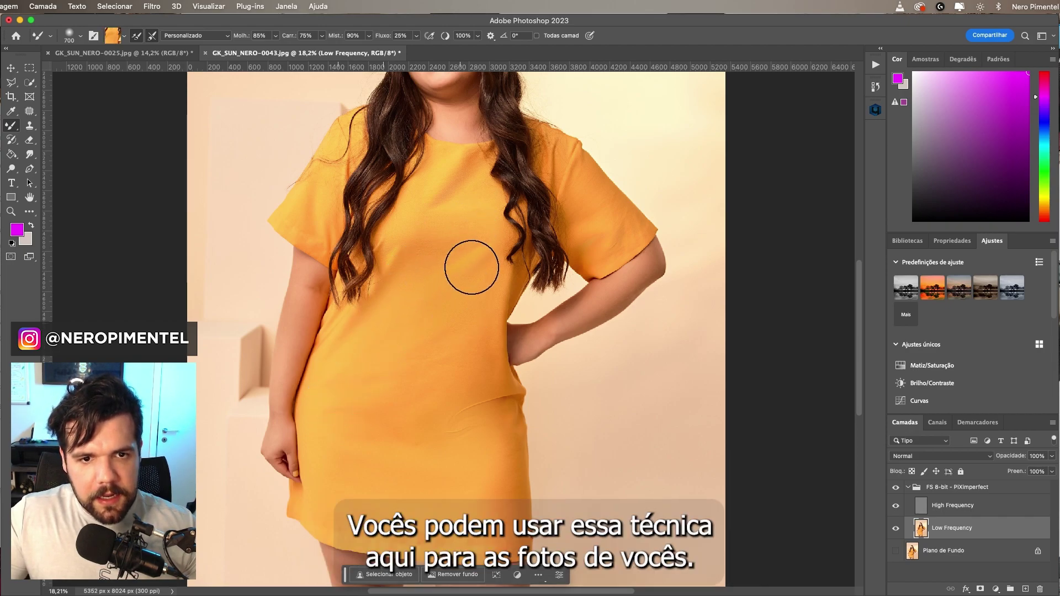
pyautogui.press(']')
pyautogui.press(']')
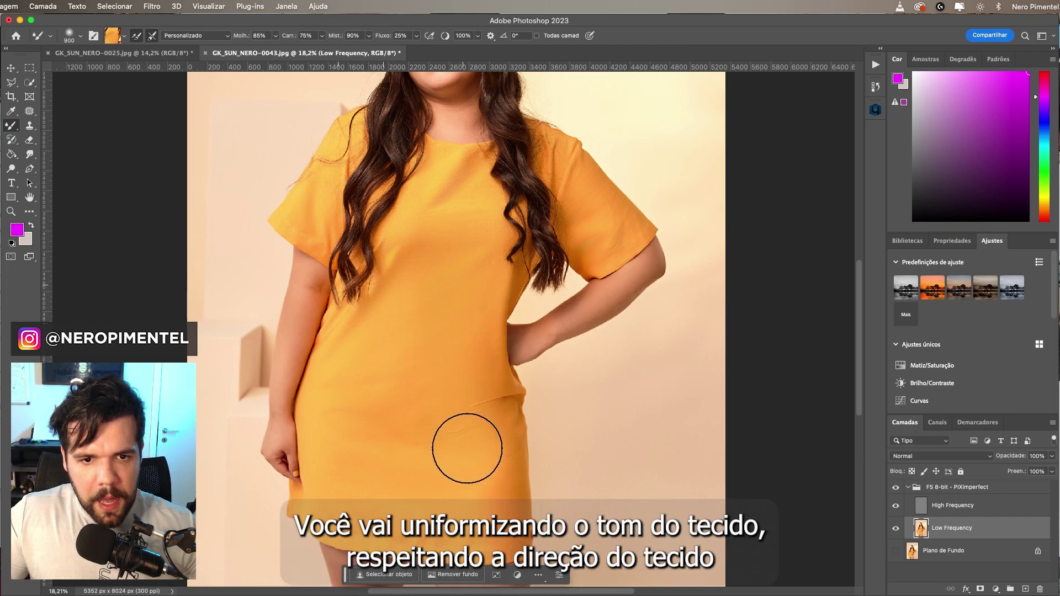
pyautogui.keyDown('alt'); pyautogui.click(469, 413); pyautogui.keyUp('alt')
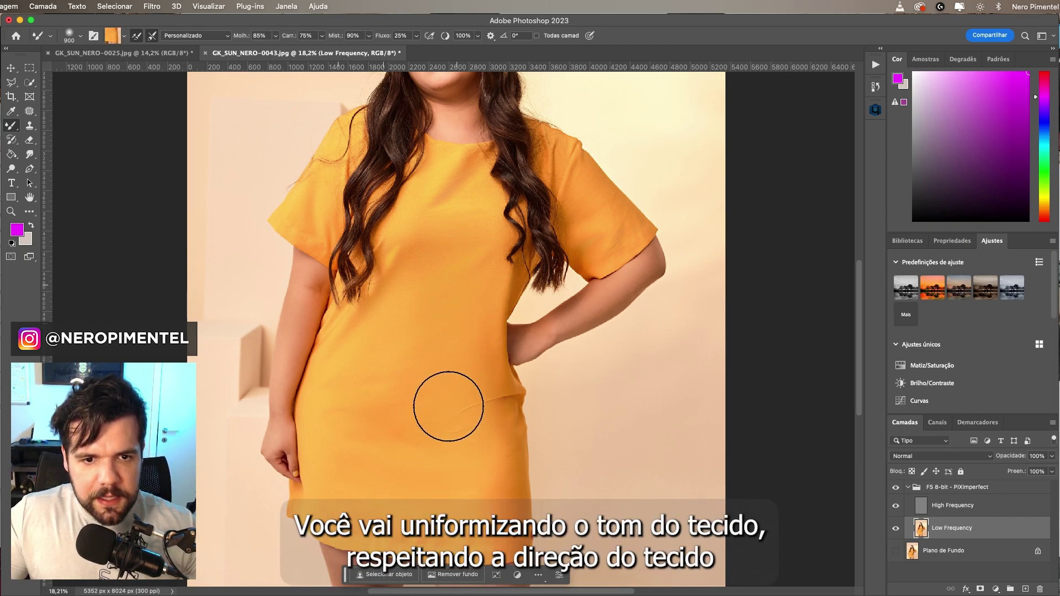
# Smooth the colour ripples and breaks along the skirt hem with resampled fabric colour.
pyautogui.moveTo(447, 403)
pyautogui.mouseDown()
pyautogui.moveTo(493, 133)
pyautogui.moveTo(485, 209)
pyautogui.mouseUp()
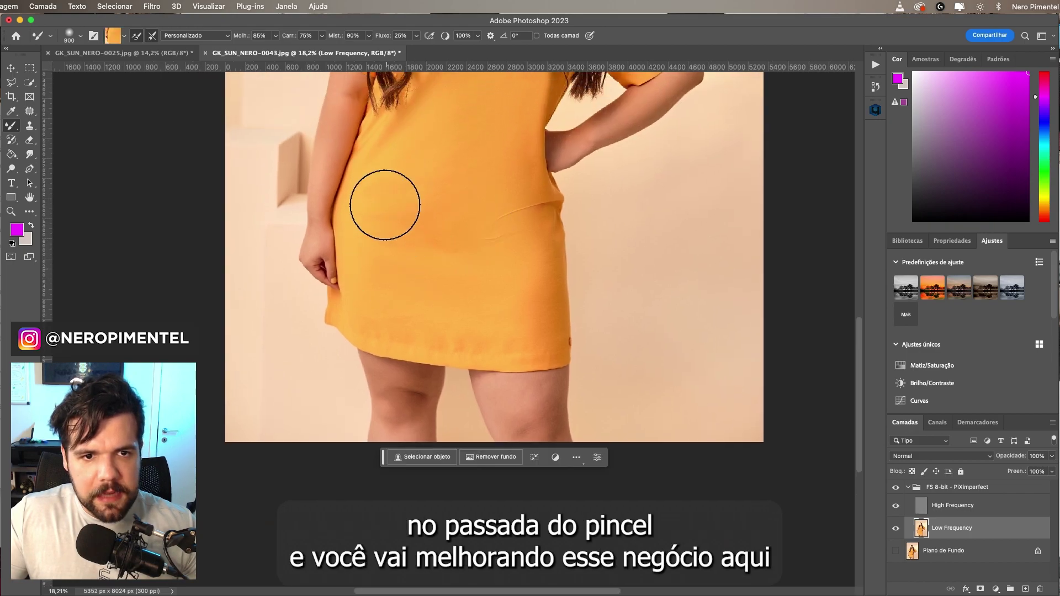
pyautogui.scroll(5, 424, 345)
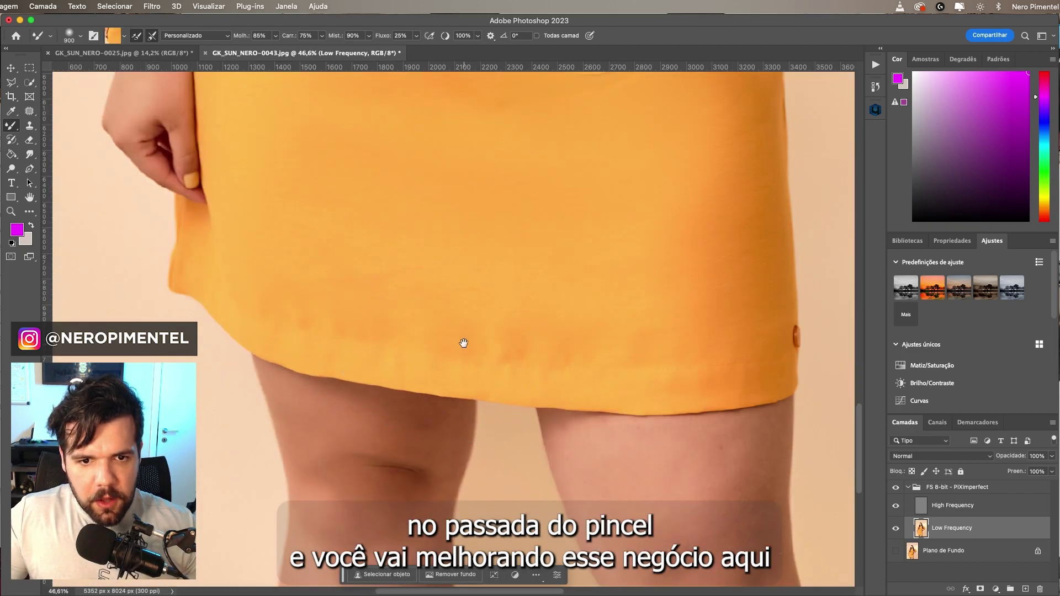
pyautogui.press('[')
pyautogui.press('[')
pyautogui.press('[')
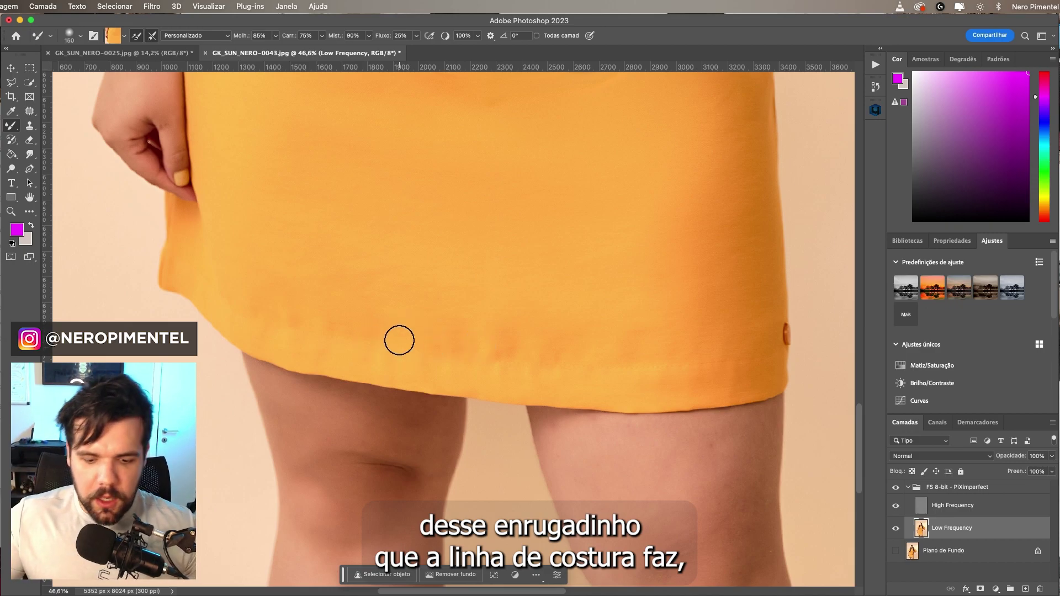
pyautogui.keyDown('alt'); pyautogui.click(375, 327); pyautogui.keyUp('alt')
pyautogui.press(']')
pyautogui.press(']')
pyautogui.press(']')
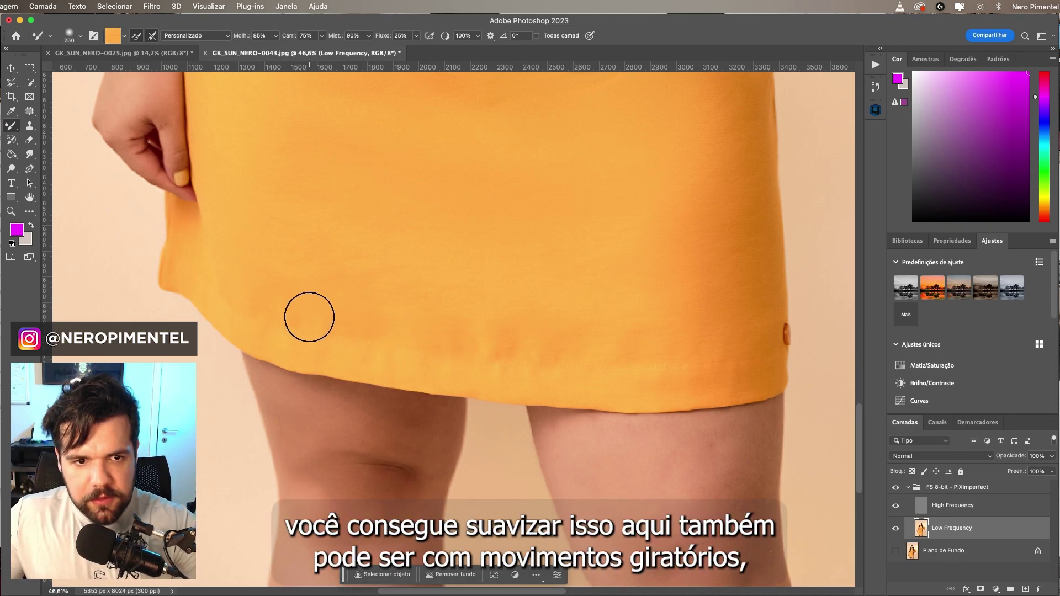
pyautogui.moveTo(311, 300)
pyautogui.mouseDown()
pyautogui.moveTo(480, 327)
pyautogui.moveTo(476, 343)
pyautogui.mouseUp()
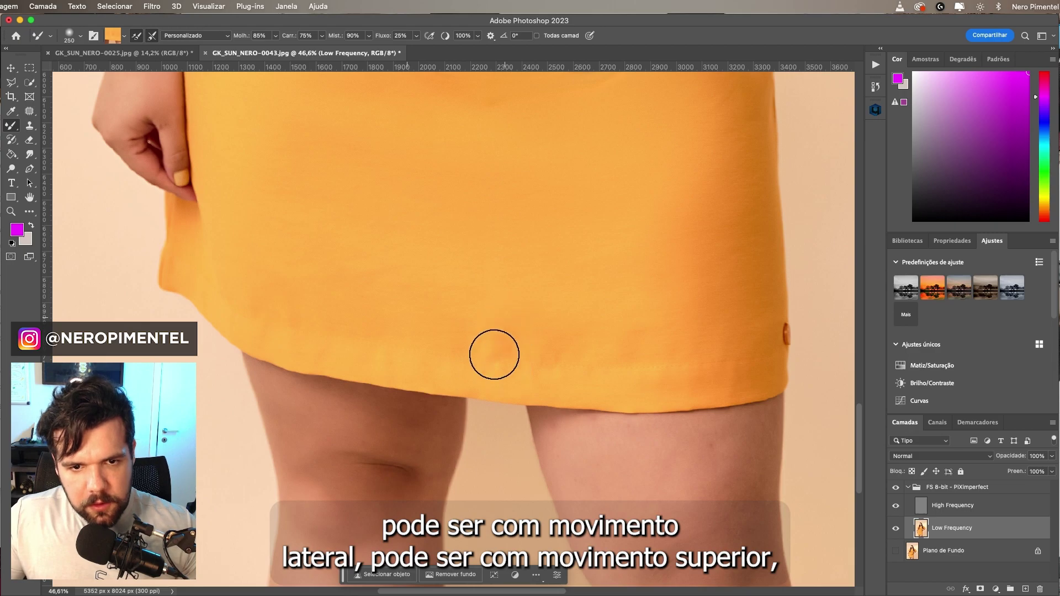
pyautogui.moveTo(534, 354); pyautogui.dragTo(567, 359)
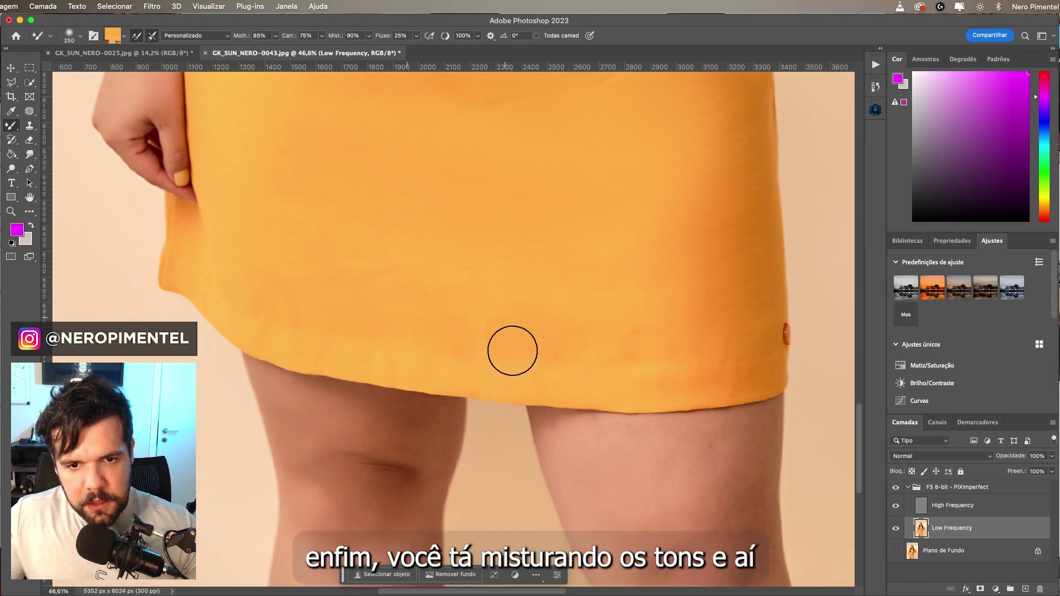
pyautogui.hscroll(2, 554, 379)
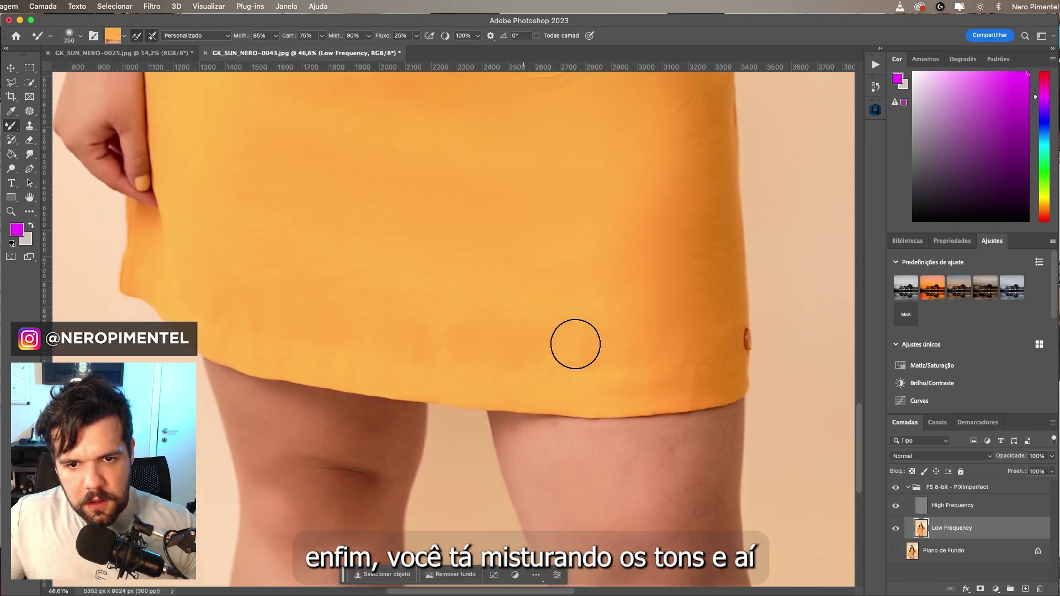
pyautogui.keyDown('alt'); pyautogui.click(570, 371); pyautogui.keyUp('alt')
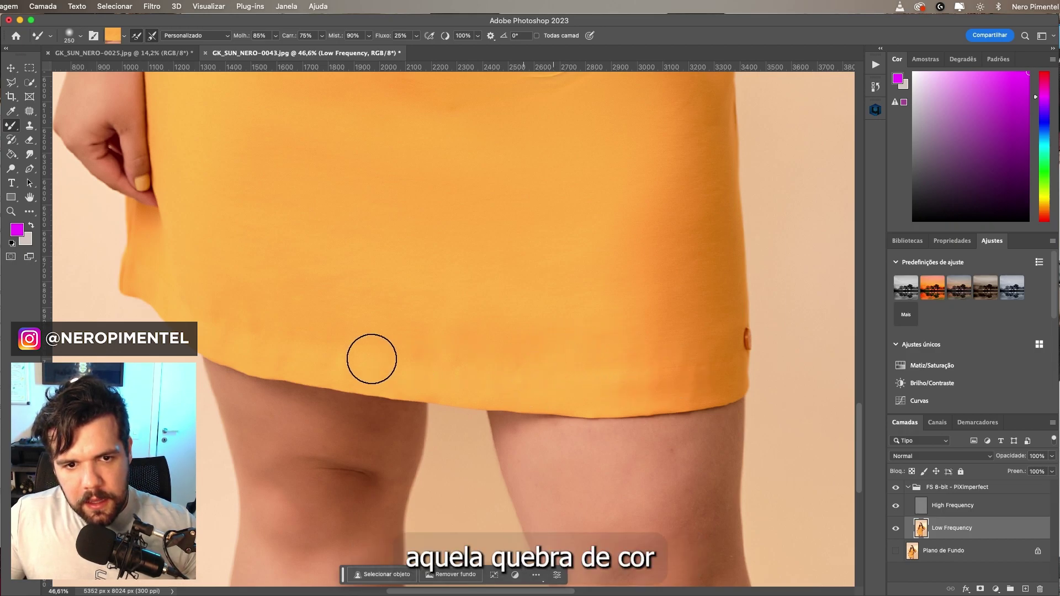
pyautogui.moveTo(372, 359); pyautogui.dragTo(382, 369)
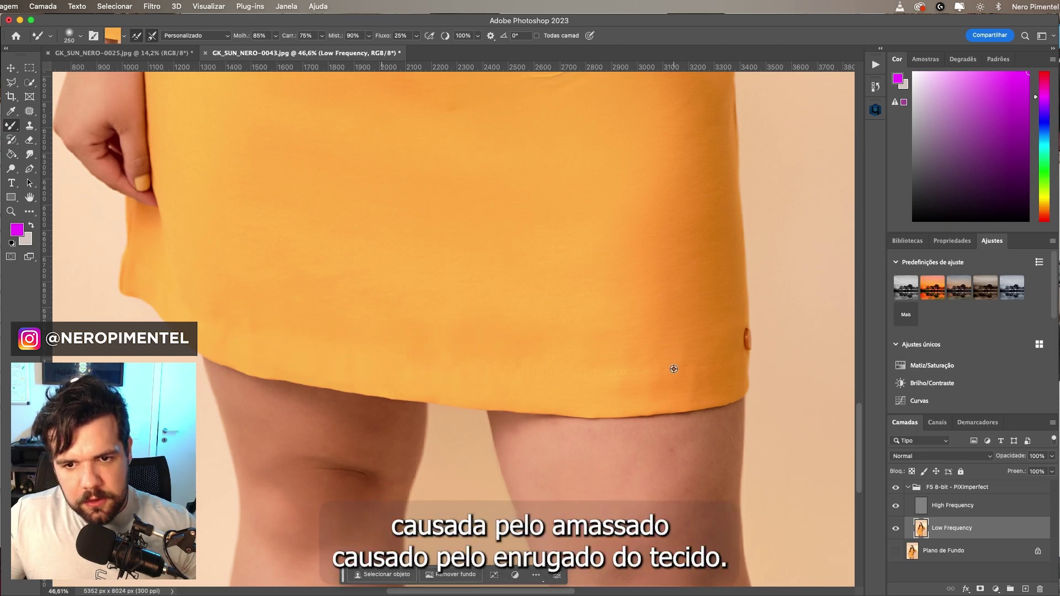
pyautogui.moveTo(672, 367); pyautogui.dragTo(647, 372)
# Pan back over the waist and upper torso, then zoom out to the whole photo.
pyautogui.scroll(3, 608, 331)
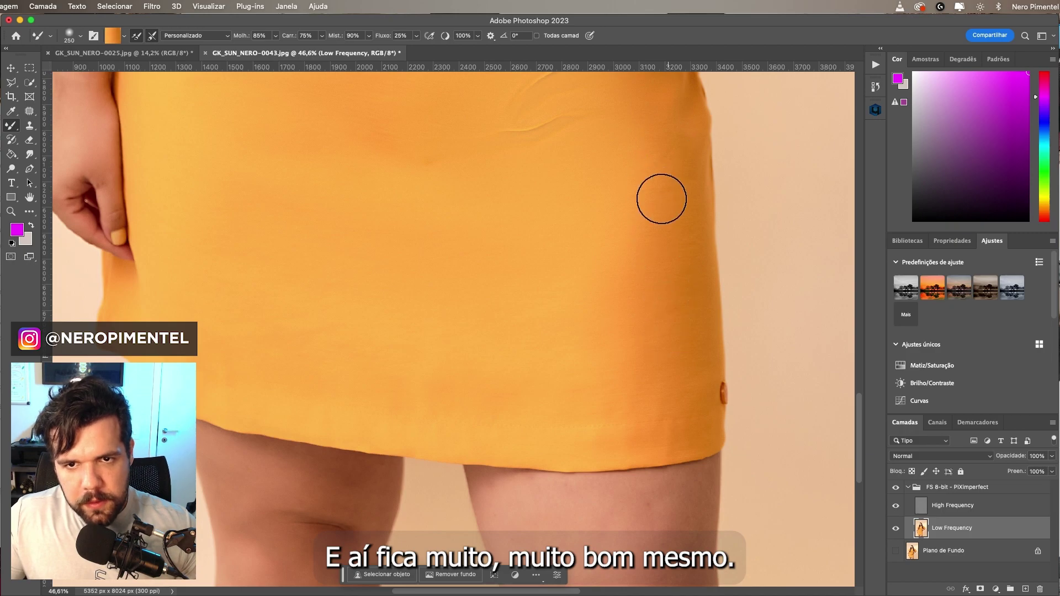
pyautogui.moveTo(556, 208); pyautogui.dragTo(499, 407)
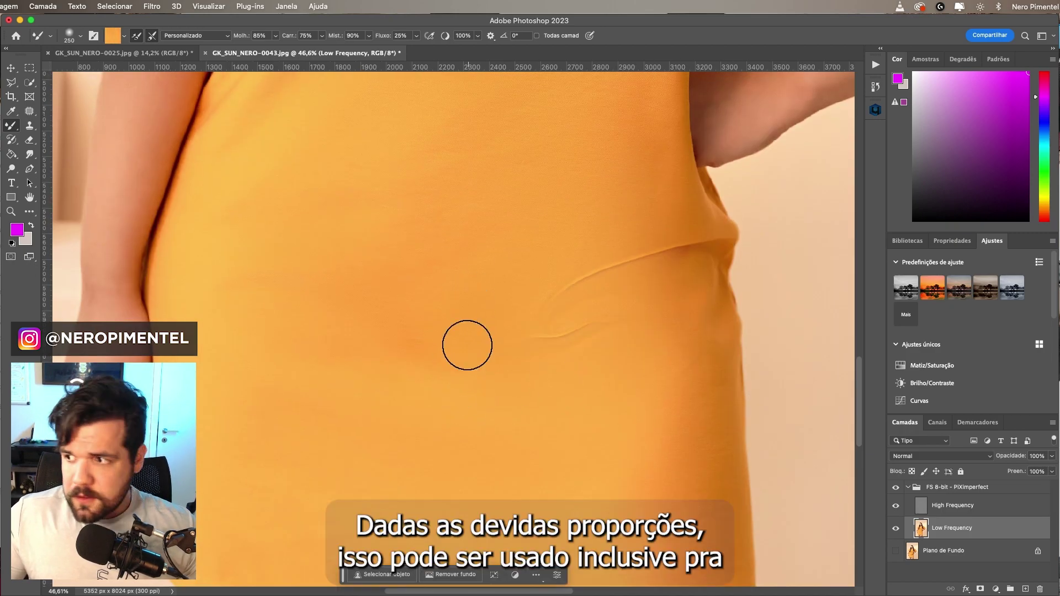
pyautogui.moveTo(450, 324); pyautogui.dragTo(497, 367)
pyautogui.moveTo(313, 372); pyautogui.dragTo(329, 394)
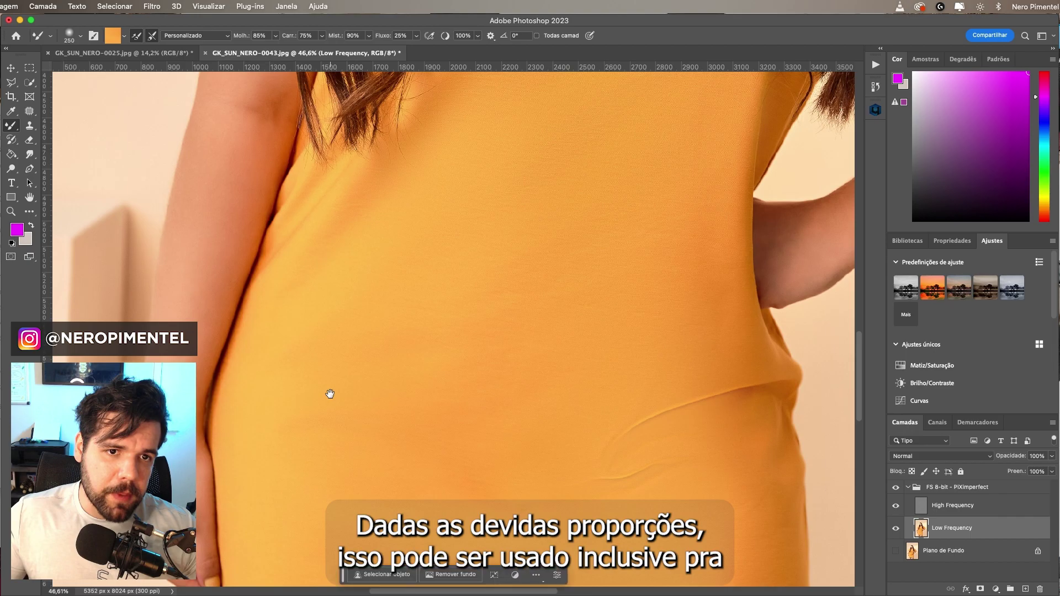
pyautogui.moveTo(464, 362); pyautogui.dragTo(412, 237)
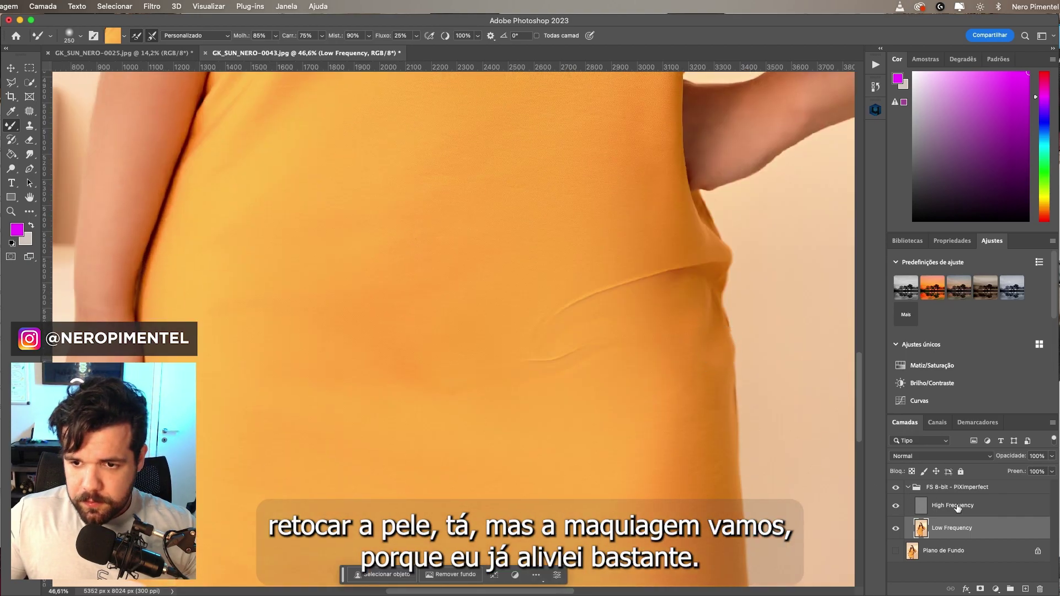
pyautogui.hotkey('ctrl', '-')
pyautogui.hotkey('ctrl', '-')
# Toggle the frequency-separation group off and on to compare before and after.
pyautogui.hotkey('ctrl', '0')
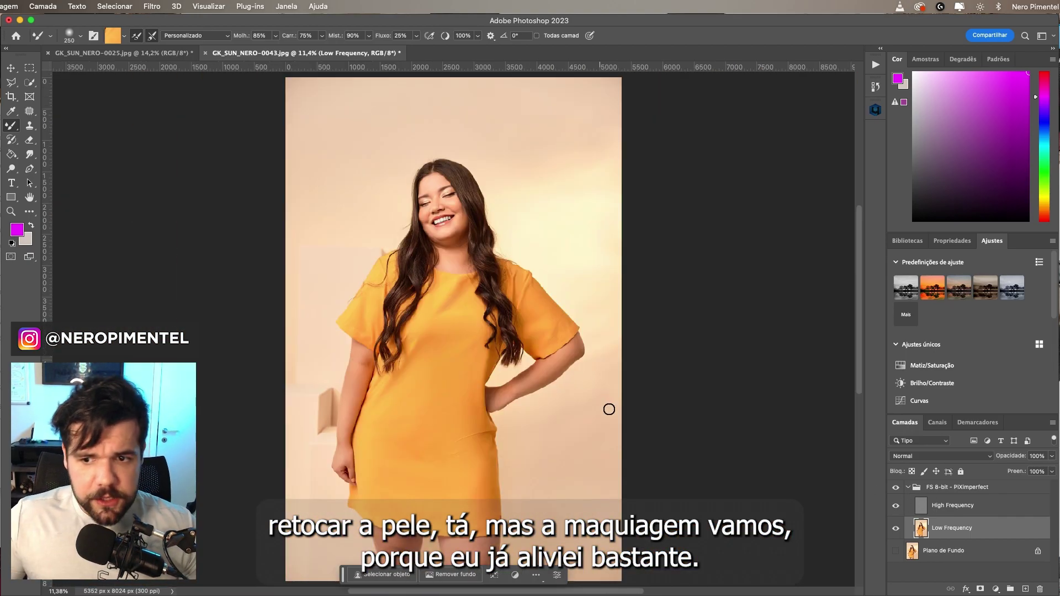
pyautogui.click(897, 548)
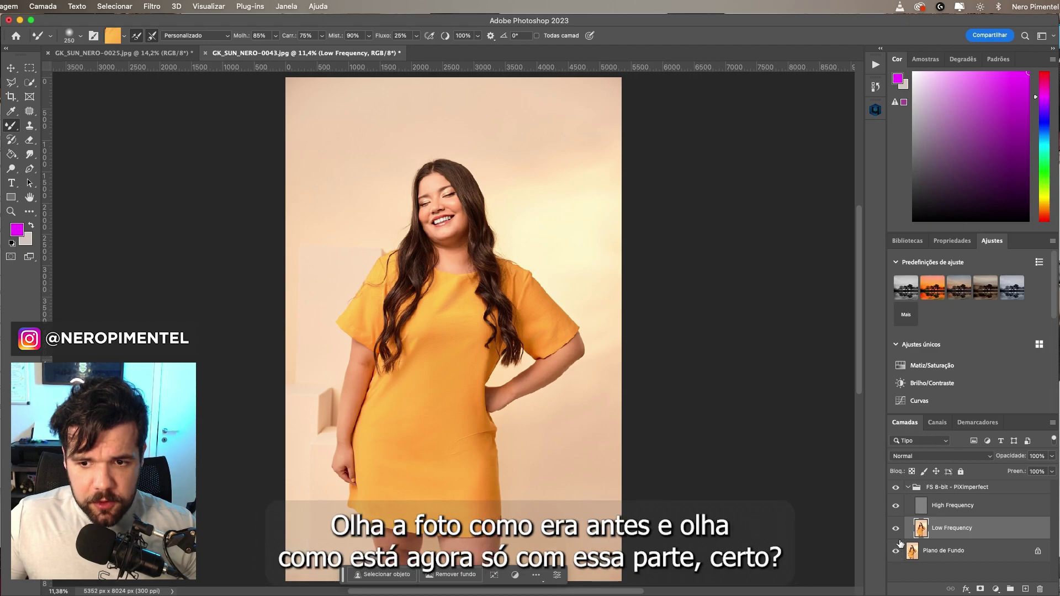
pyautogui.click(896, 487)
pyautogui.click(897, 487)
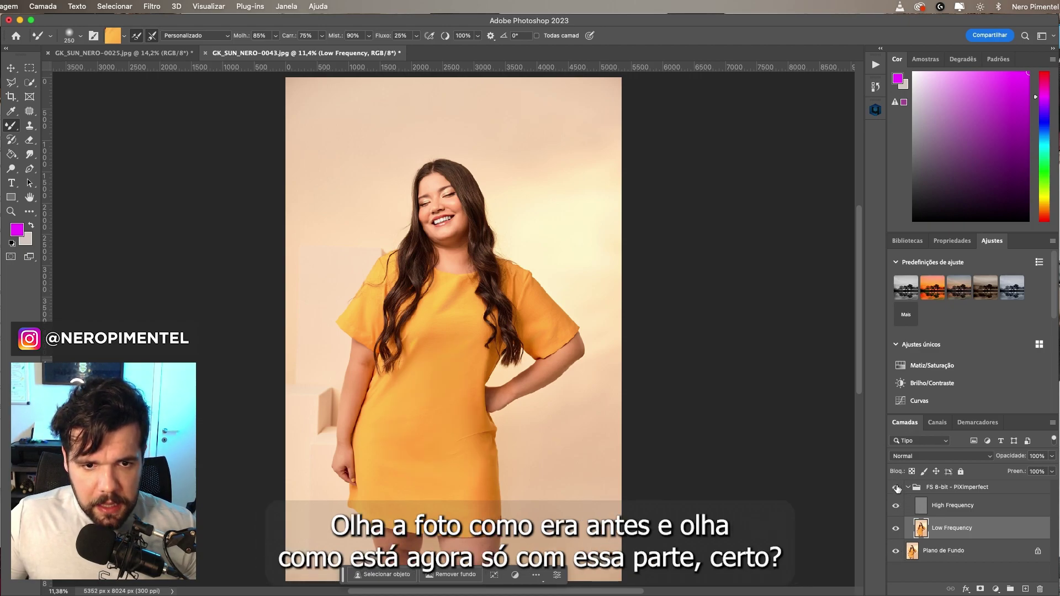
pyautogui.click(897, 487)
pyautogui.click(896, 487)
pyautogui.click(897, 488)
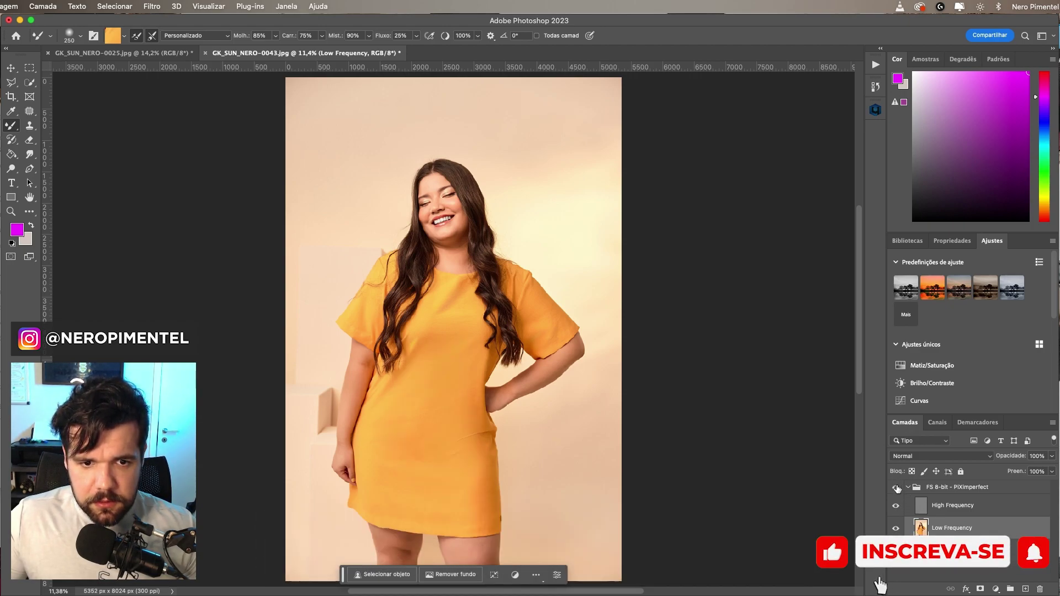
# Zoom into the waist crease and select the High Frequency layer.
pyautogui.scroll(3, 568, 369)
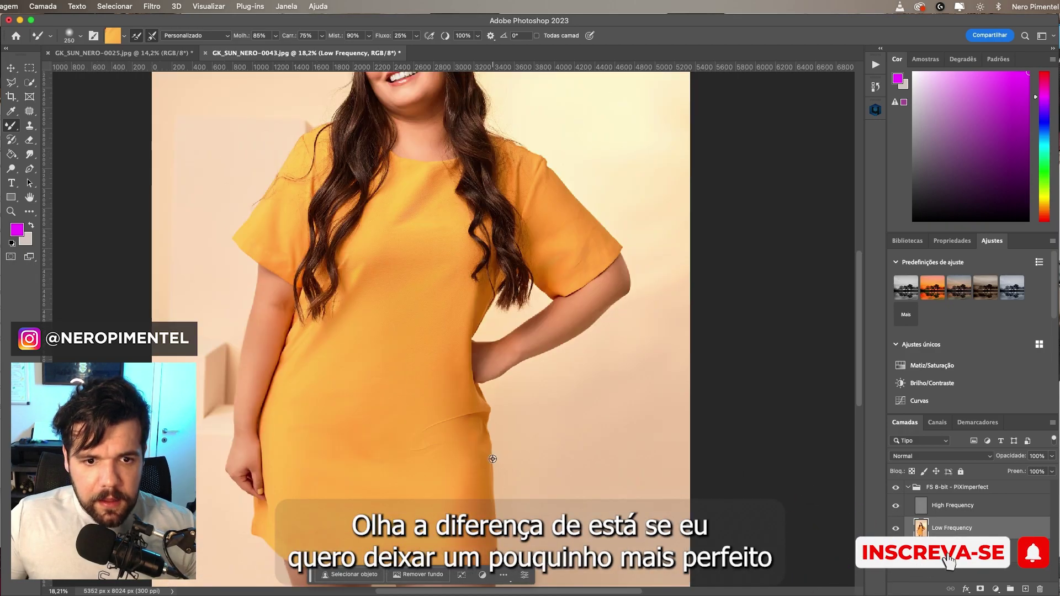
pyautogui.scroll(3, 568, 369)
pyautogui.scroll(3, 568, 368)
pyautogui.scroll(3, 559, 305)
pyautogui.click(937, 503)
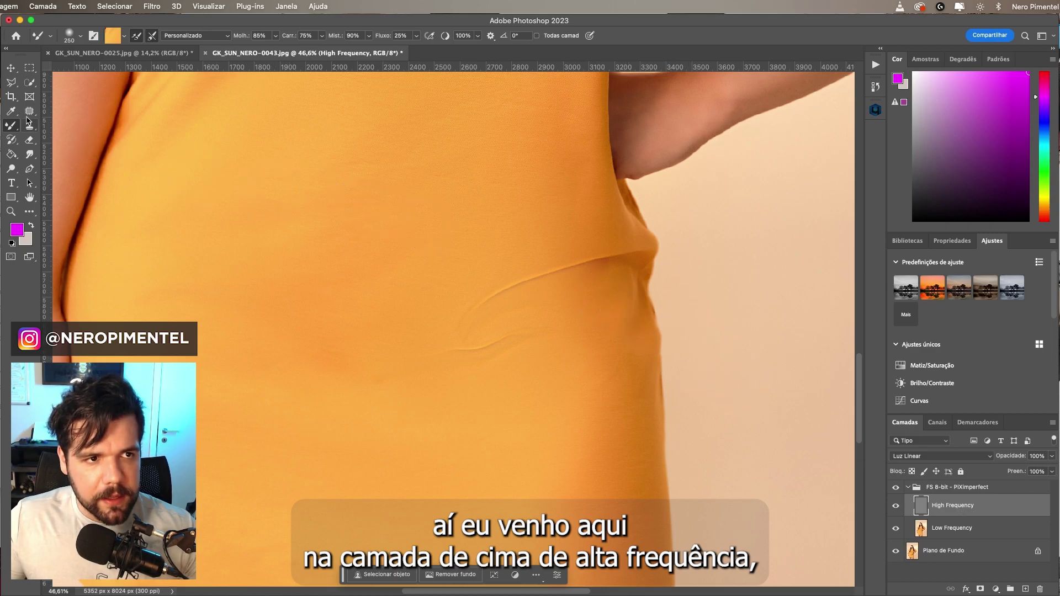
# Patch out the waist creases on the High Frequency layer by dragging them onto smooth fabric.
pyautogui.click(29, 111)
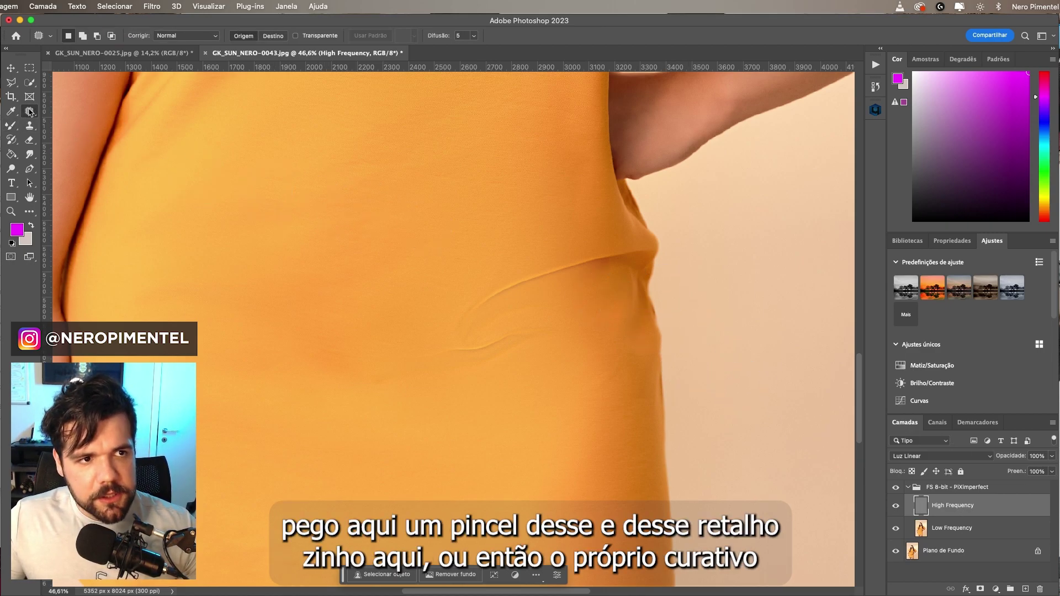
pyautogui.rightClick(29, 111)
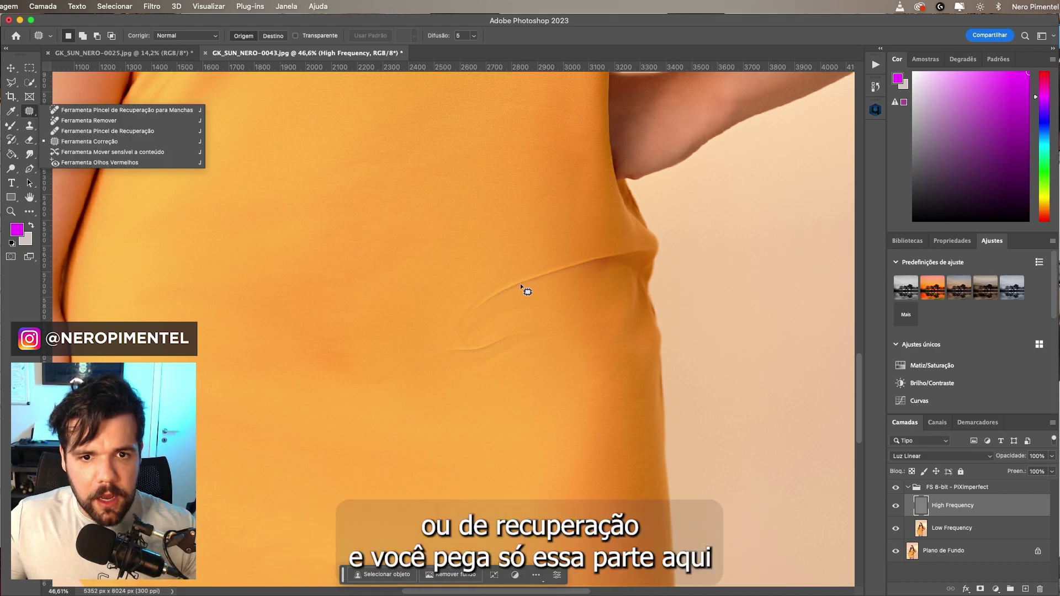
pyautogui.click(532, 299)
pyautogui.moveTo(531, 298); pyautogui.dragTo(602, 273)
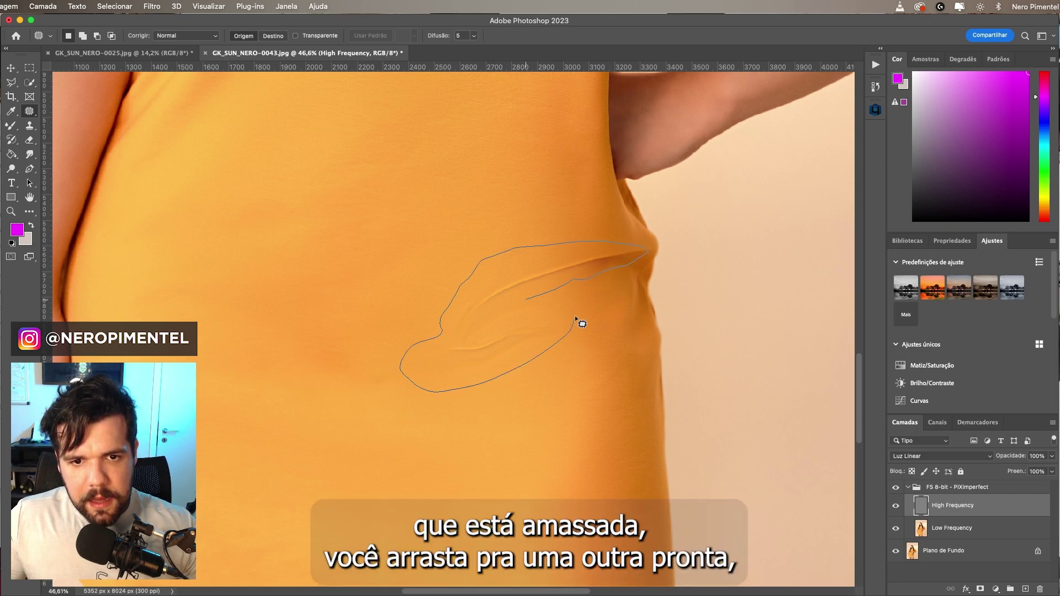
pyautogui.moveTo(437, 347)
pyautogui.mouseDown()
pyautogui.moveTo(577, 320)
pyautogui.moveTo(490, 372)
pyautogui.mouseUp()
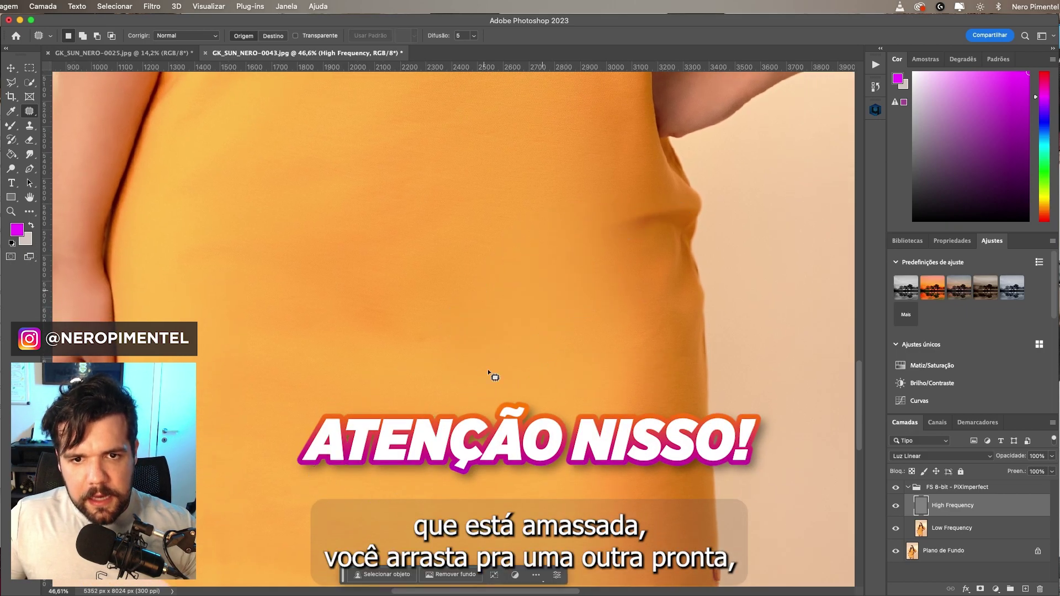
pyautogui.hscroll(2, 509, 351)
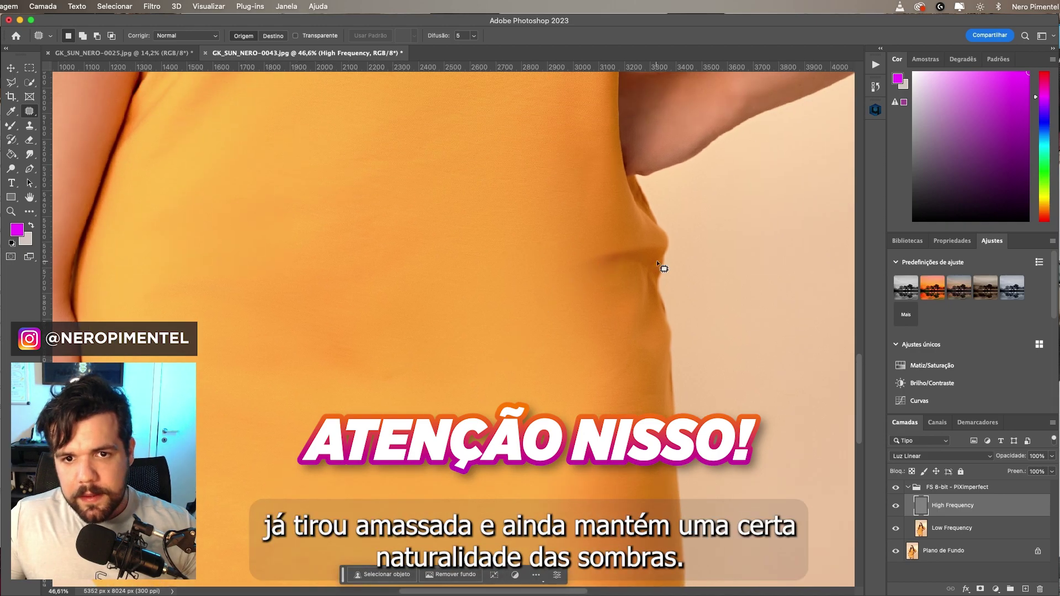
pyautogui.moveTo(379, 332); pyautogui.dragTo(344, 354)
pyautogui.moveTo(434, 374); pyautogui.dragTo(380, 333)
pyautogui.moveTo(412, 364); pyautogui.dragTo(422, 308)
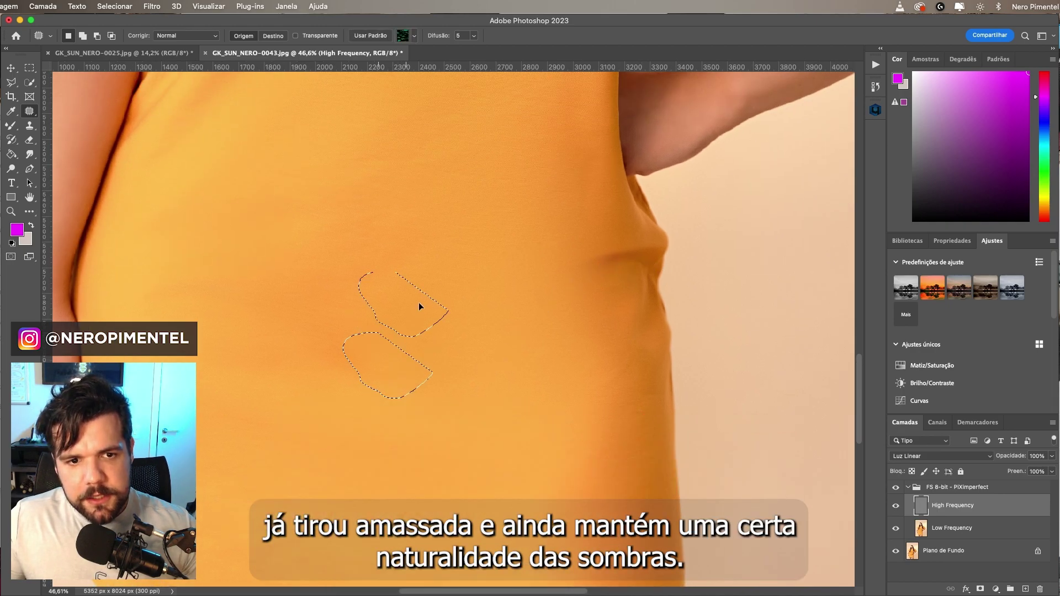
pyautogui.hotkey('ctrl', 'd')
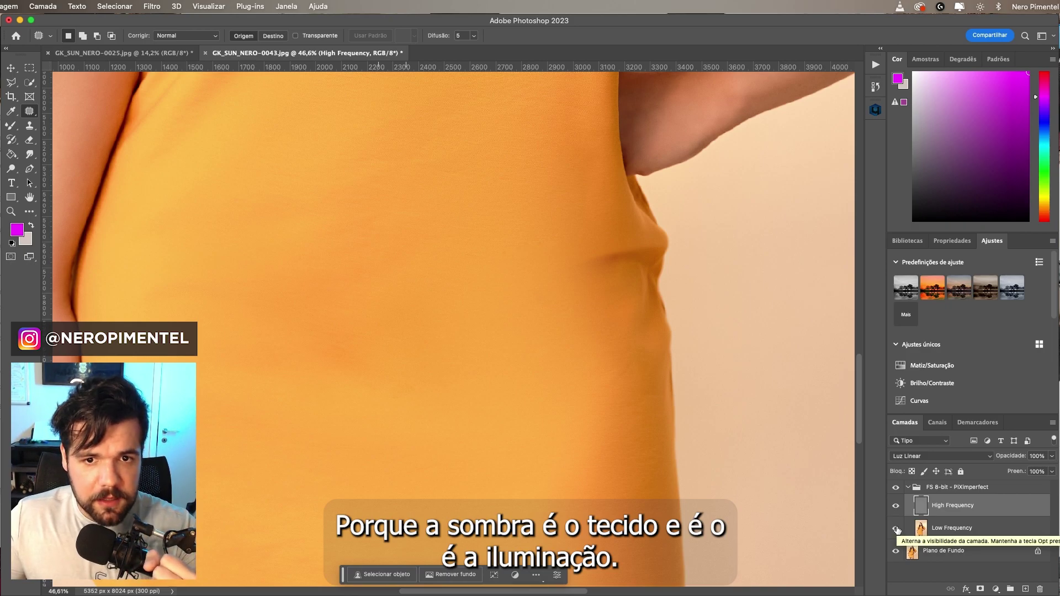
# Toggle the Low Frequency layer and the whole retouch to check the shading, ending on Low Frequency.
pyautogui.click(897, 529)
pyautogui.click(898, 529)
pyautogui.click(898, 529)
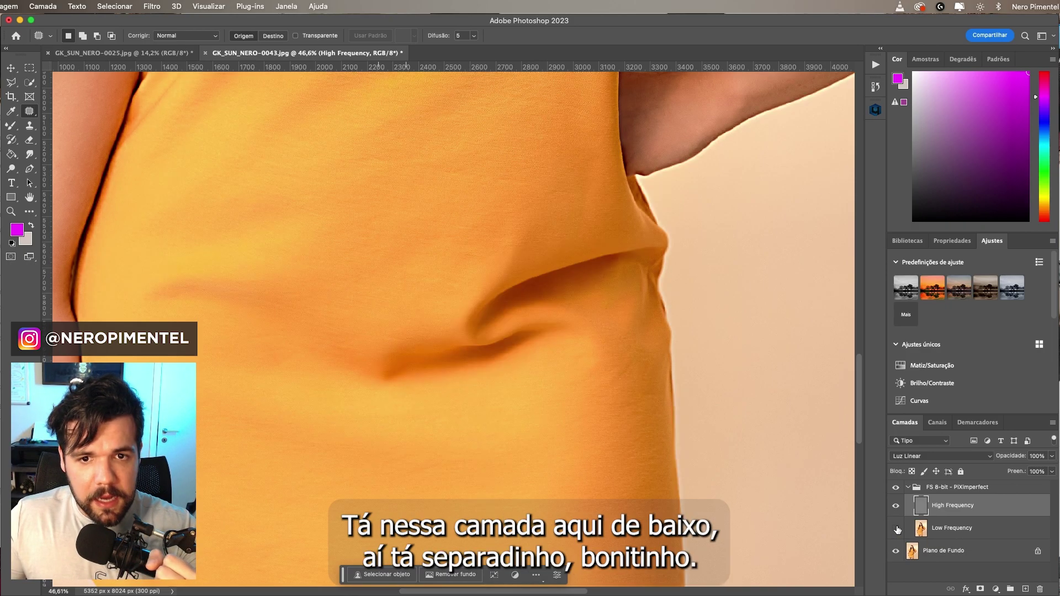
pyautogui.click(941, 527)
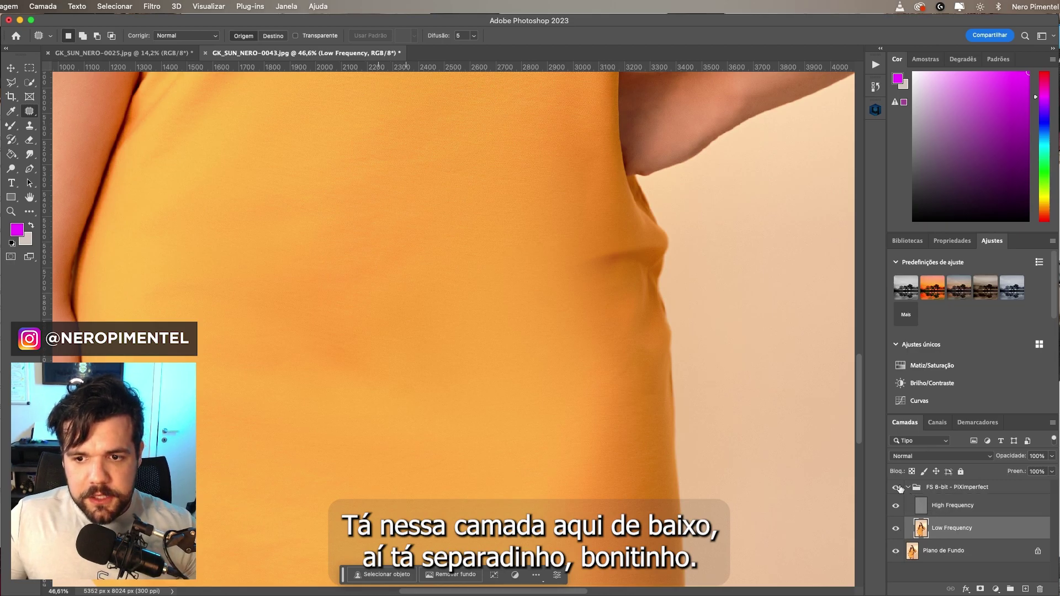
pyautogui.click(900, 488)
# Compare the retouch, then merge the FS 8-bit frequency-separation group into one layer.
pyautogui.scroll(-3, 638, 381)
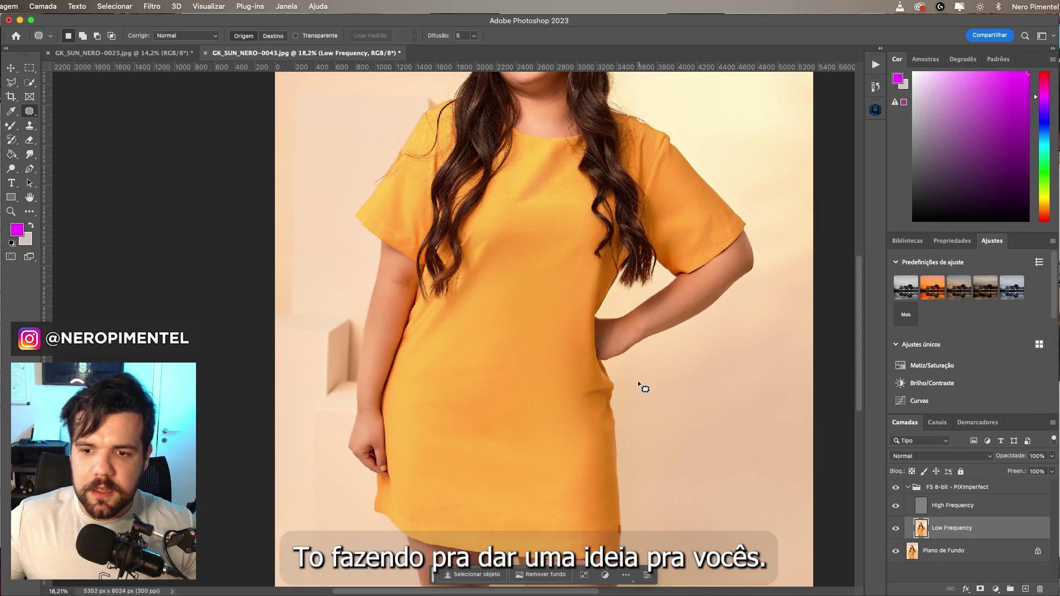
pyautogui.scroll(-2, 467, 358)
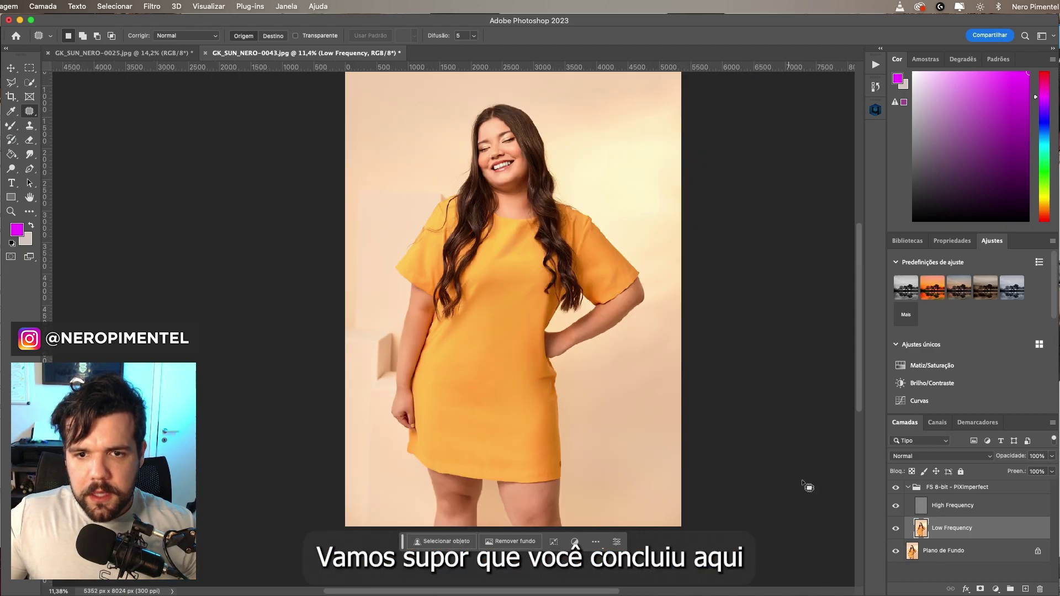
pyautogui.click(895, 488)
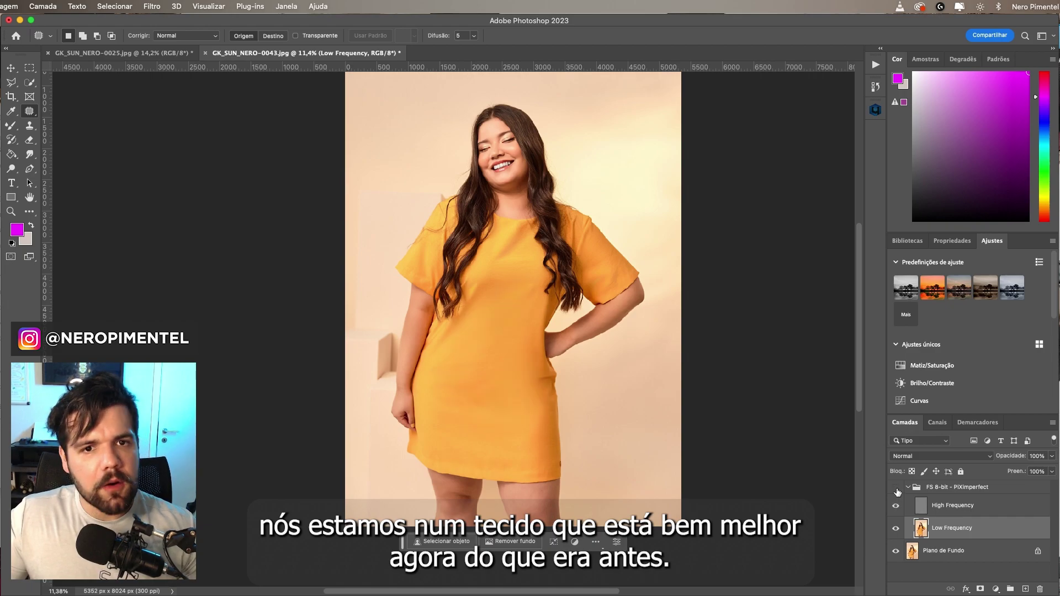
pyautogui.click(961, 491)
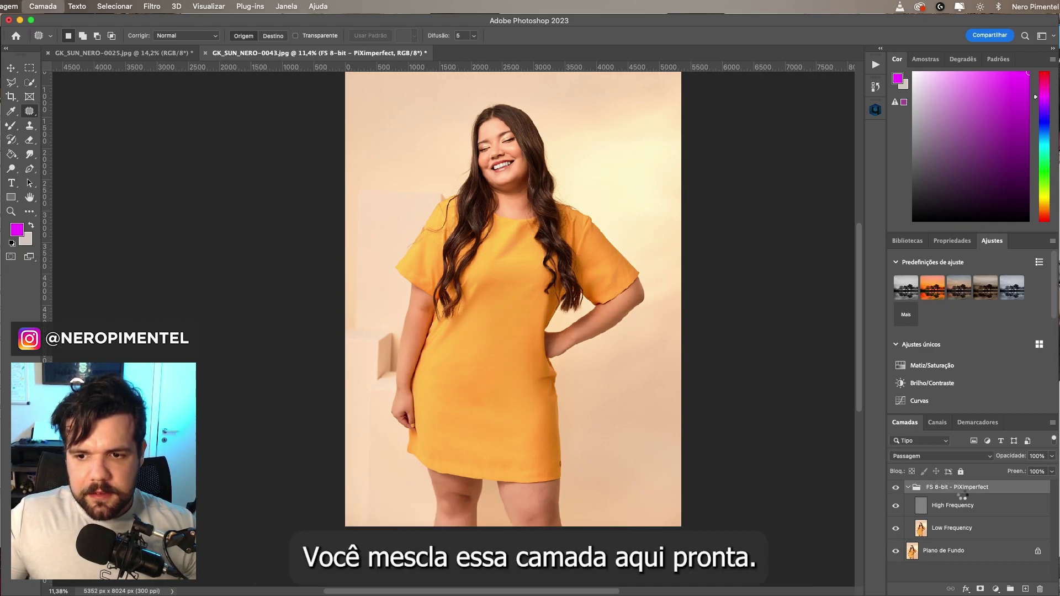
pyautogui.hotkey('ctrl', 'e')
# Toggle the merged FS 8-bit - PIXimperfect layer off and on to compare with the original.
pyautogui.click(901, 493)
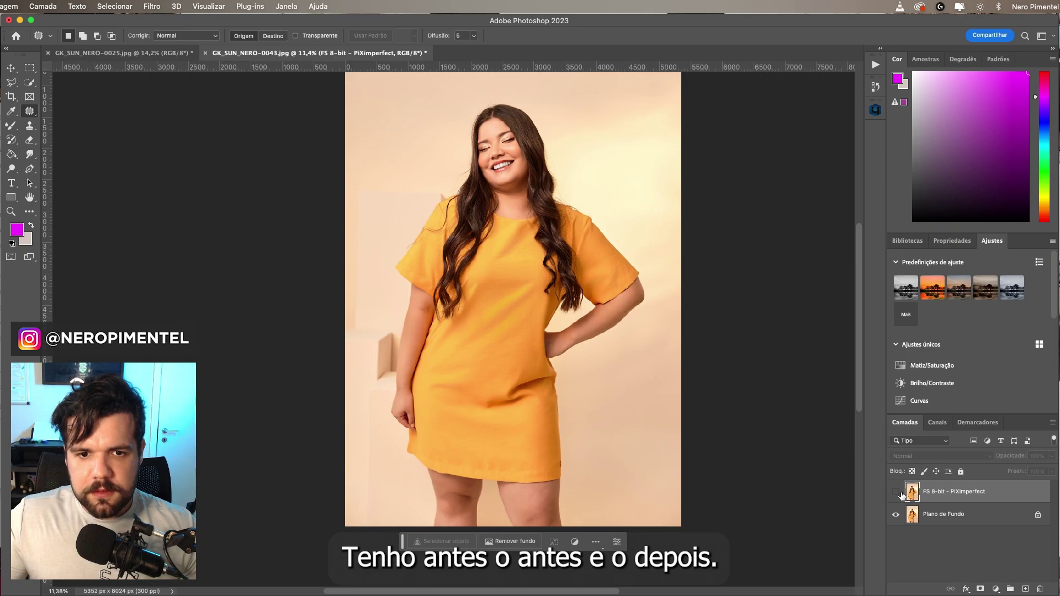
pyautogui.click(902, 493)
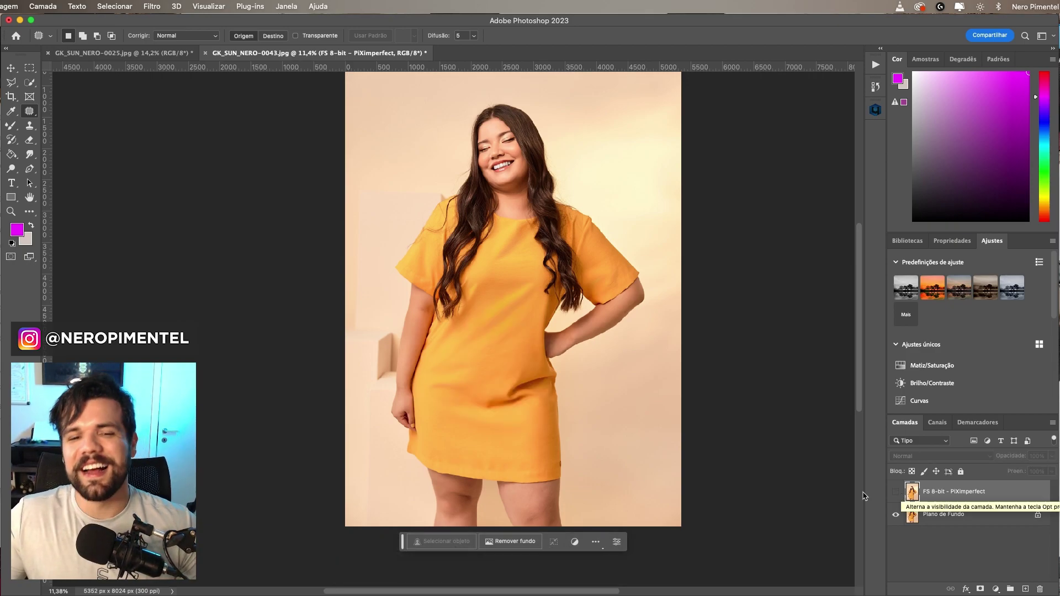
pyautogui.scroll(3, 622, 427)
pyautogui.click(895, 492)
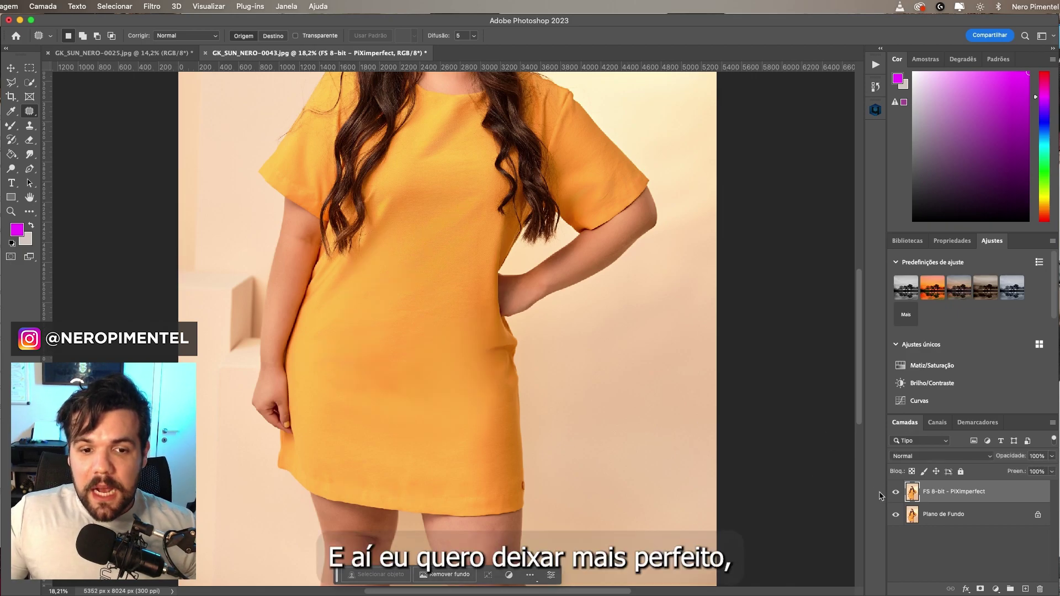
pyautogui.scroll(3, 526, 370)
# Circle the waist bulge in magenta with the Brush, then undo the marking.
pyautogui.press('b')
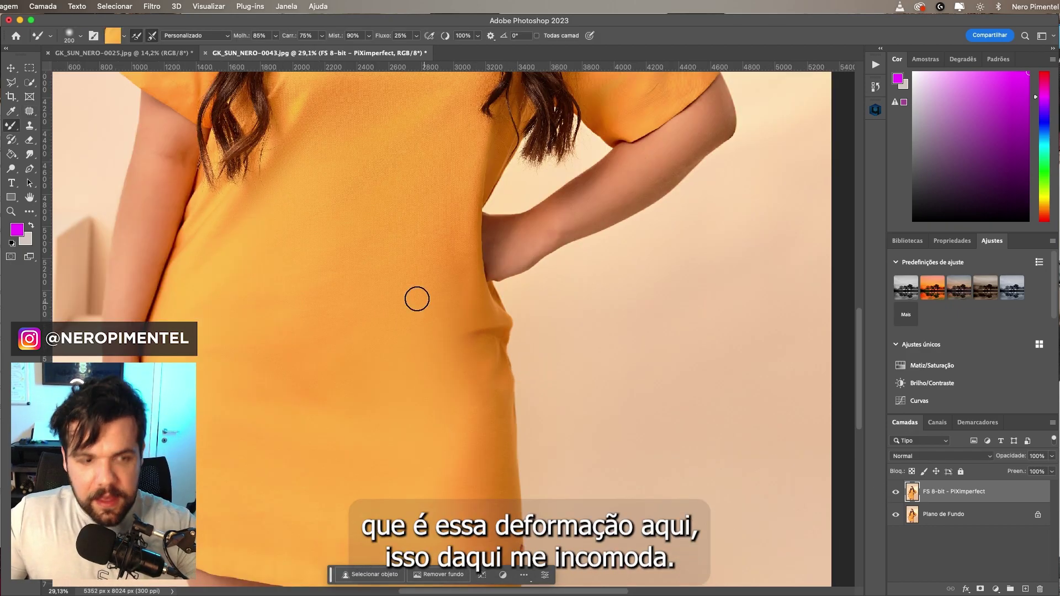
pyautogui.click(25, 125)
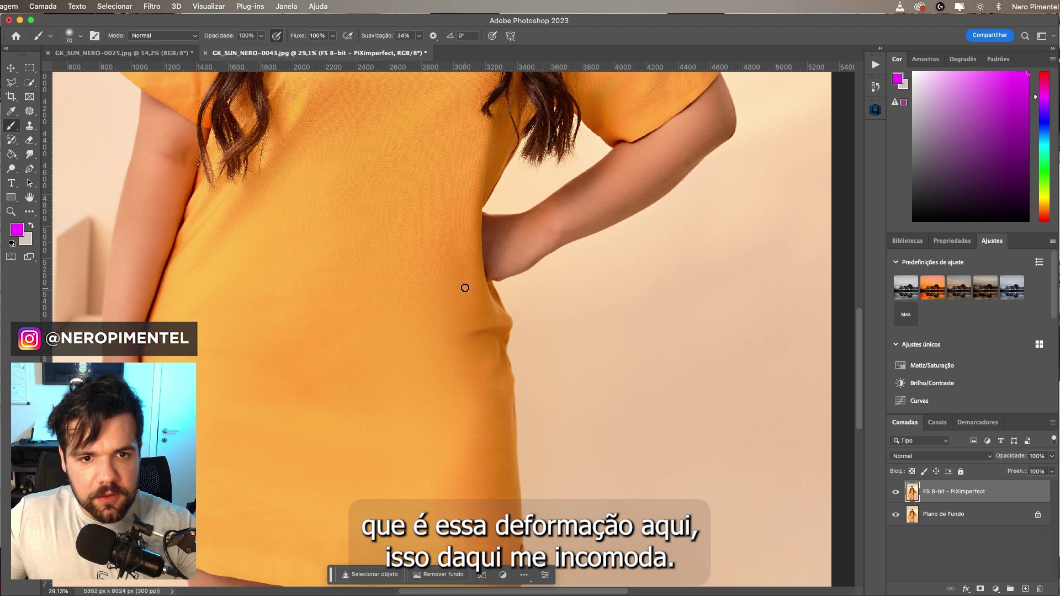
pyautogui.moveTo(408, 286); pyautogui.dragTo(528, 359)
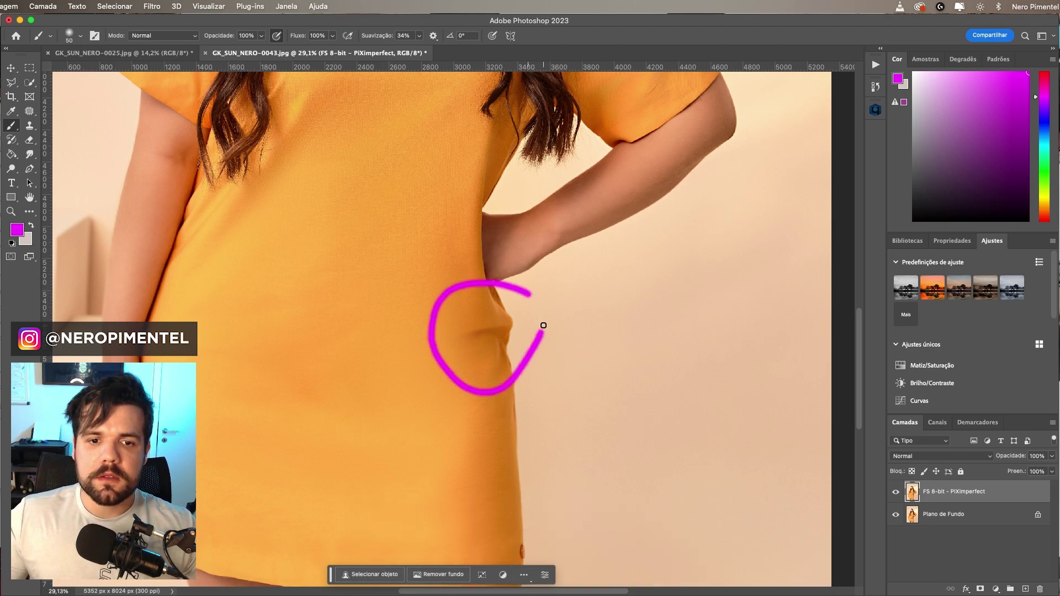
pyautogui.hotkey('ctrl', 'z')
pyautogui.scroll(-2, 587, 329)
pyautogui.scroll(-2, 580, 327)
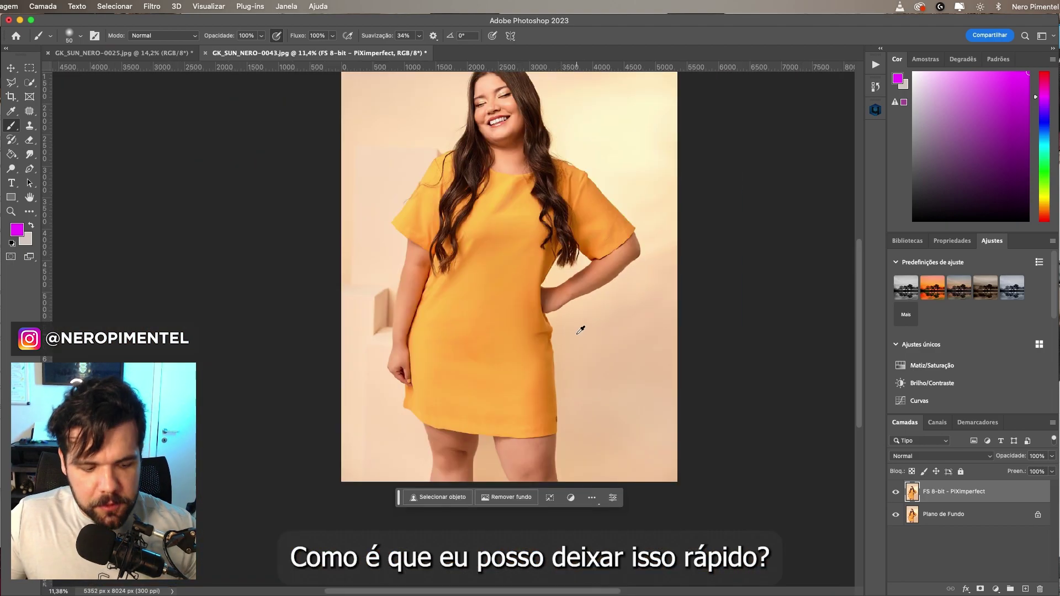
pyautogui.scroll(2, 579, 326)
pyautogui.press('ctrl')
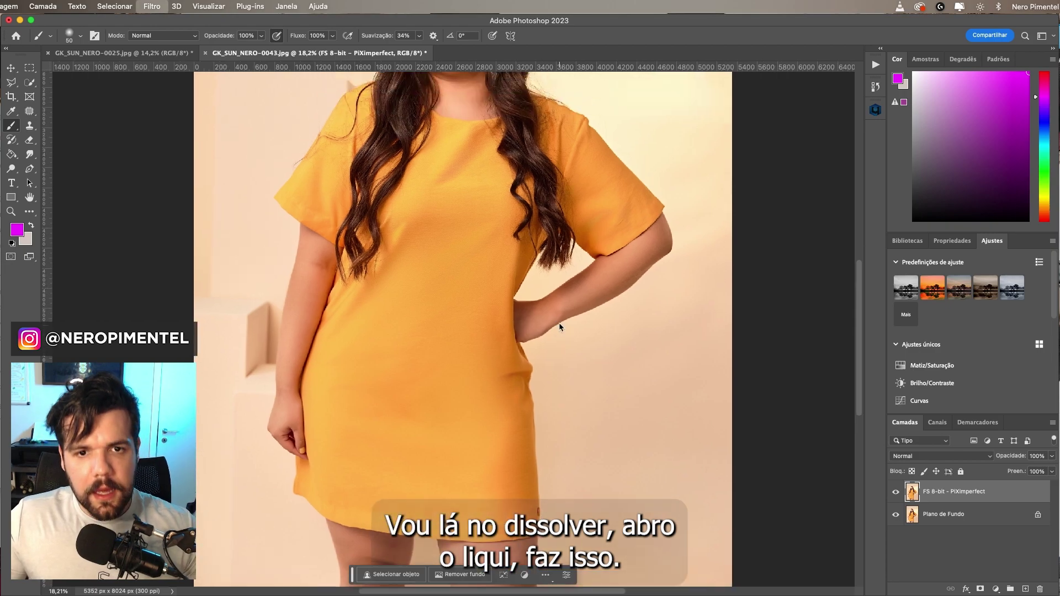
pyautogui.hotkey('ctrl', 'shift', 'x')
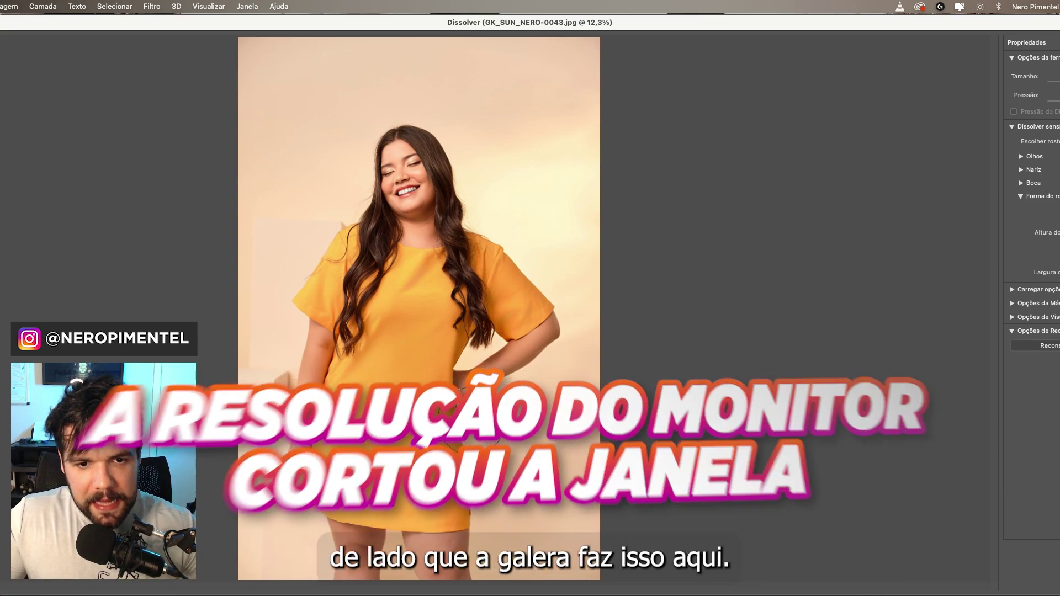
pyautogui.moveTo(491, 437); pyautogui.dragTo(386, 422)
pyautogui.hotkey('ctrl', 'z')
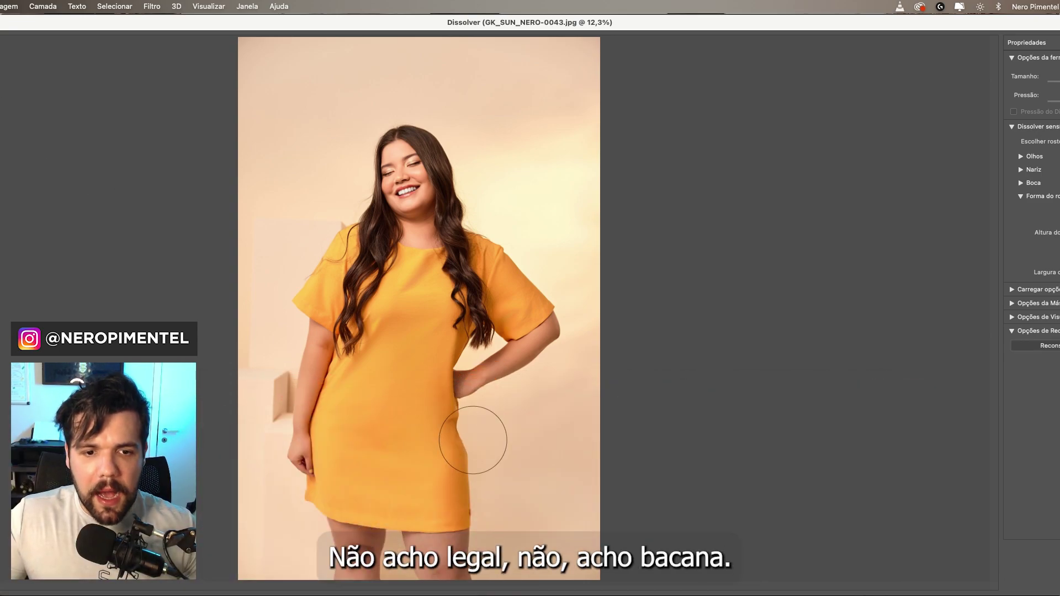
pyautogui.moveTo(451, 431)
pyautogui.mouseDown()
pyautogui.moveTo(528, 433)
pyautogui.moveTo(528, 230)
pyautogui.mouseUp()
pyautogui.scroll(2, 532, 308)
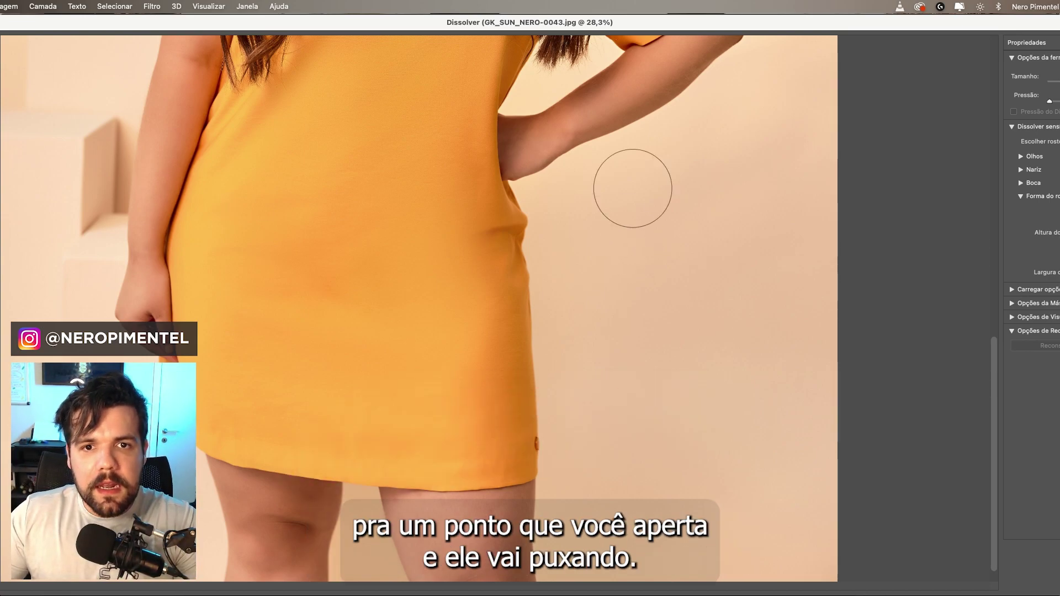
pyautogui.press(']')
pyautogui.press(']')
pyautogui.press(']')
pyautogui.moveTo(604, 166); pyautogui.dragTo(591, 119)
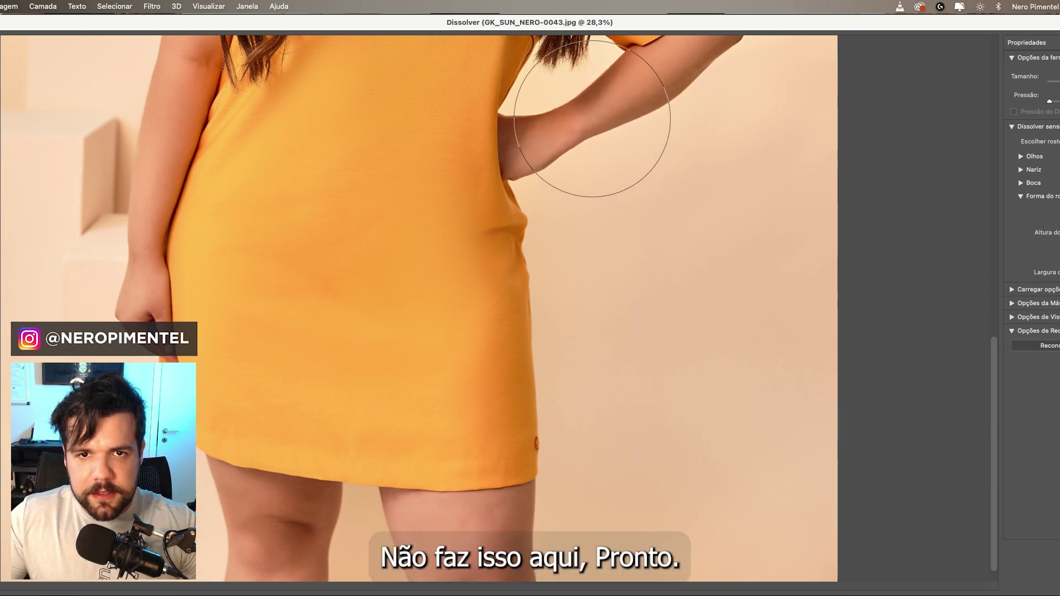
pyautogui.scroll(2, 622, 206)
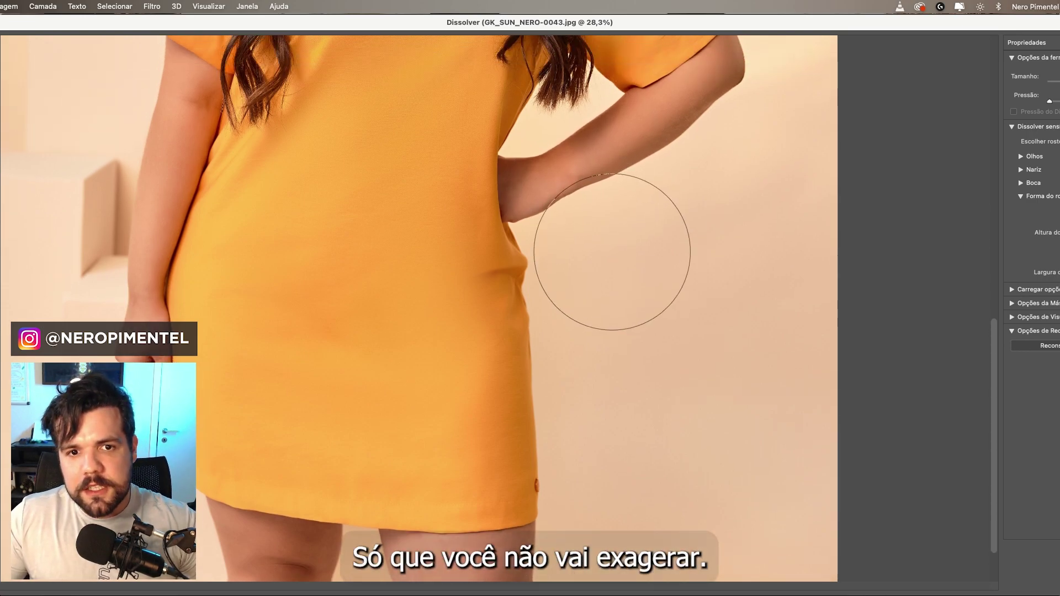
pyautogui.press('Escape')
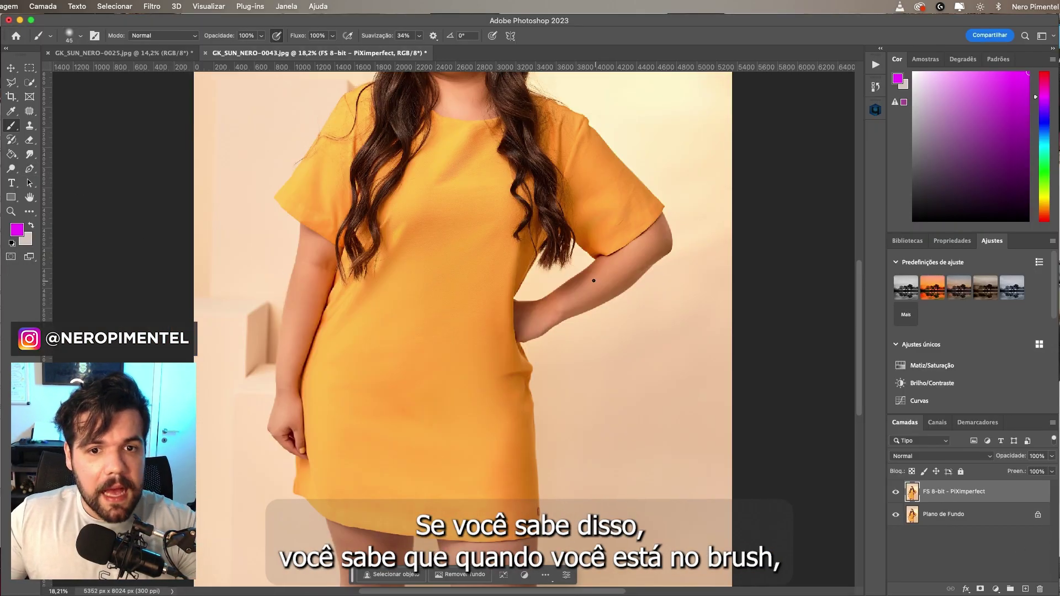
pyautogui.press(']')
pyautogui.press(']')
pyautogui.press(']')
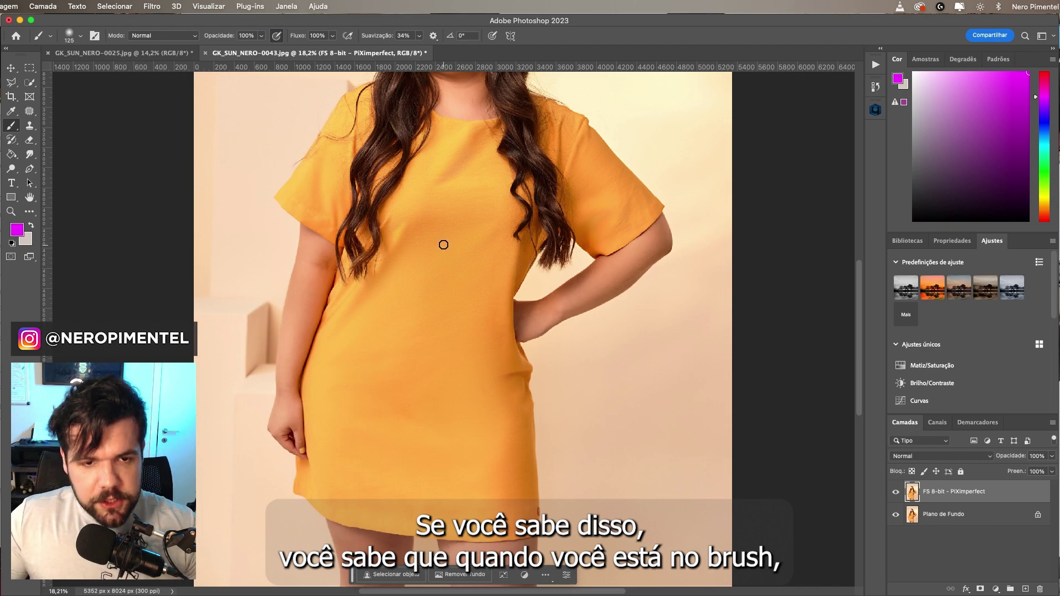
pyautogui.moveTo(429, 208); pyautogui.dragTo(476, 438)
pyautogui.hotkey('ctrl', 'z')
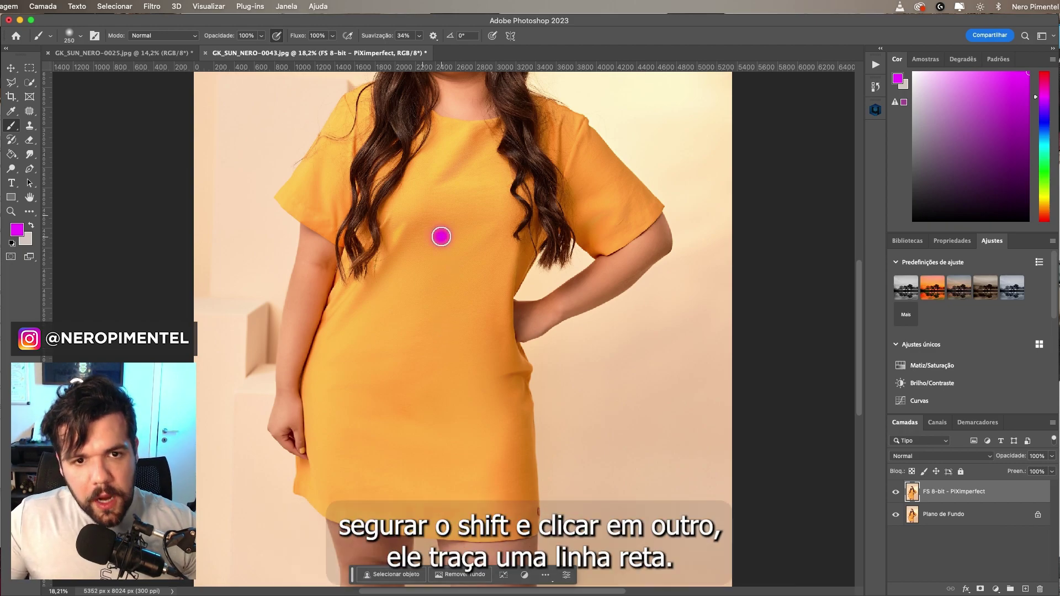
pyautogui.keyDown('shift'); pyautogui.click(434, 415); pyautogui.keyUp('shift')
pyautogui.keyDown('shift'); pyautogui.click(608, 396); pyautogui.keyUp('shift')
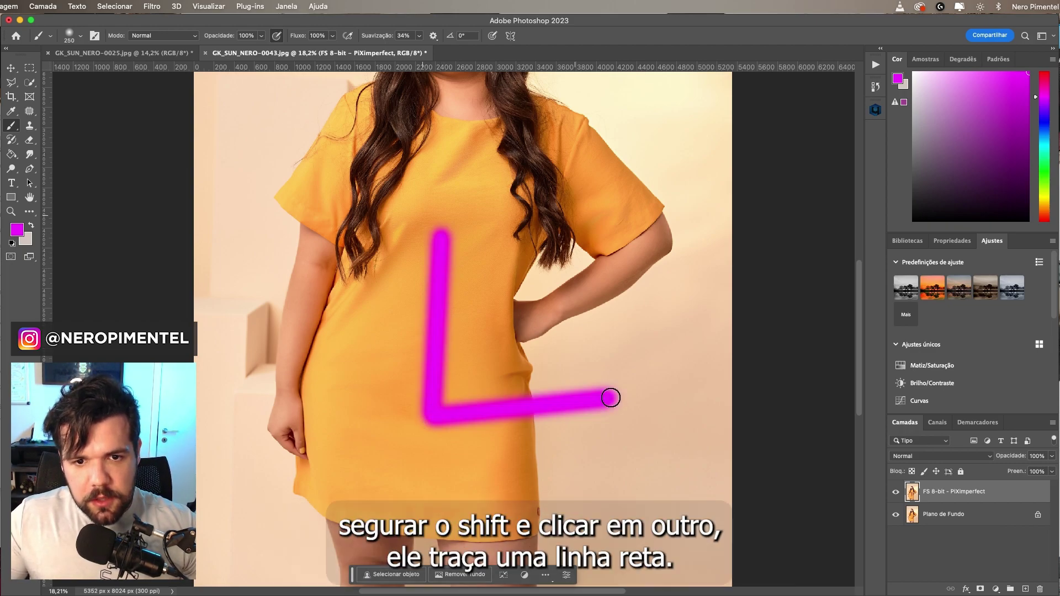
pyautogui.keyDown('shift'); pyautogui.click(569, 305); pyautogui.keyUp('shift')
pyautogui.keyDown('shift'); pyautogui.click(501, 354); pyautogui.keyUp('shift')
pyautogui.keyDown('shift'); pyautogui.click(529, 264); pyautogui.keyUp('shift')
pyautogui.keyDown('shift'); pyautogui.click(643, 231); pyautogui.keyUp('shift')
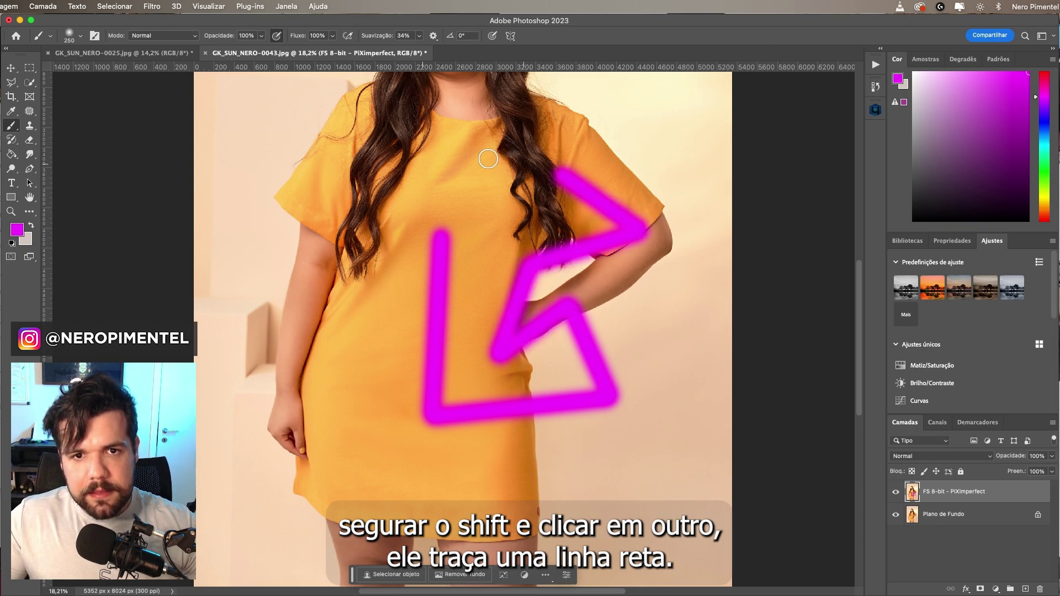
pyautogui.keyDown('shift'); pyautogui.click(409, 141); pyautogui.keyUp('shift')
pyautogui.keyDown('shift'); pyautogui.click(282, 177); pyautogui.keyUp('shift')
pyautogui.keyDown('shift'); pyautogui.click(293, 326); pyautogui.keyUp('shift')
pyautogui.keyDown('shift'); pyautogui.click(363, 358); pyautogui.keyUp('shift')
pyautogui.moveTo(363, 358); pyautogui.dragTo(414, 189)
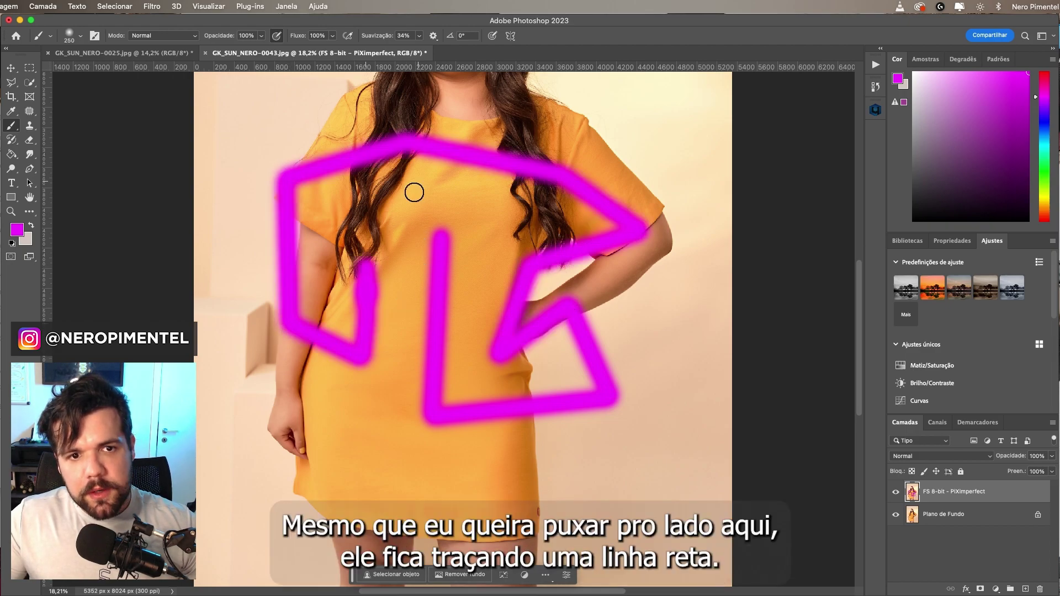
pyautogui.keyDown('shift'); pyautogui.click(366, 470); pyautogui.keyUp('shift')
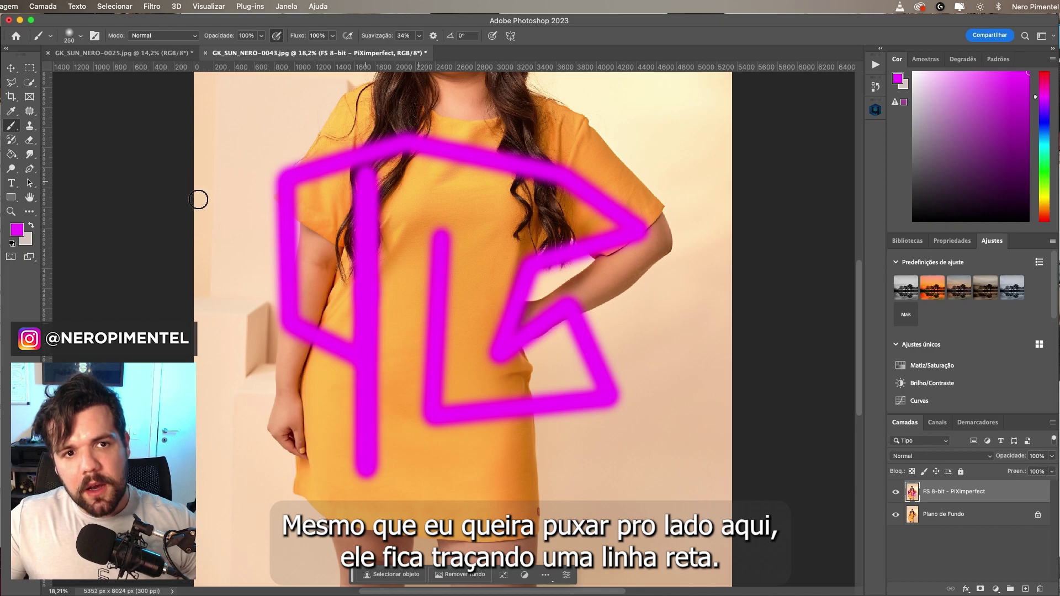
pyautogui.moveTo(366, 469); pyautogui.dragTo(387, 491)
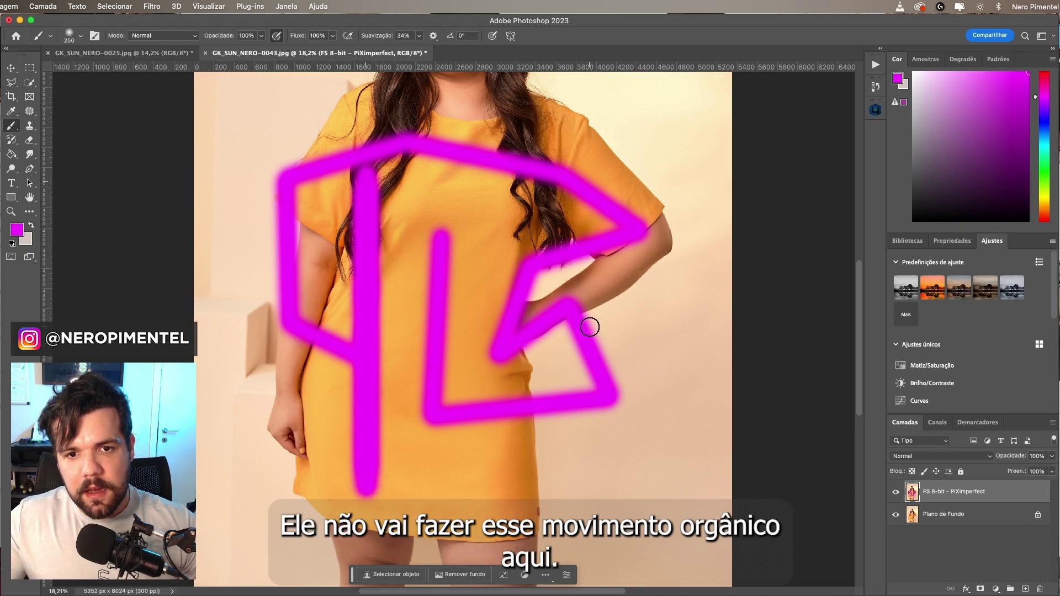
pyautogui.moveTo(647, 251)
pyautogui.mouseDown()
pyautogui.moveTo(463, 500)
pyautogui.moveTo(469, 141)
pyautogui.moveTo(433, 307)
pyautogui.mouseUp()
pyautogui.moveTo(602, 320); pyautogui.dragTo(389, 331)
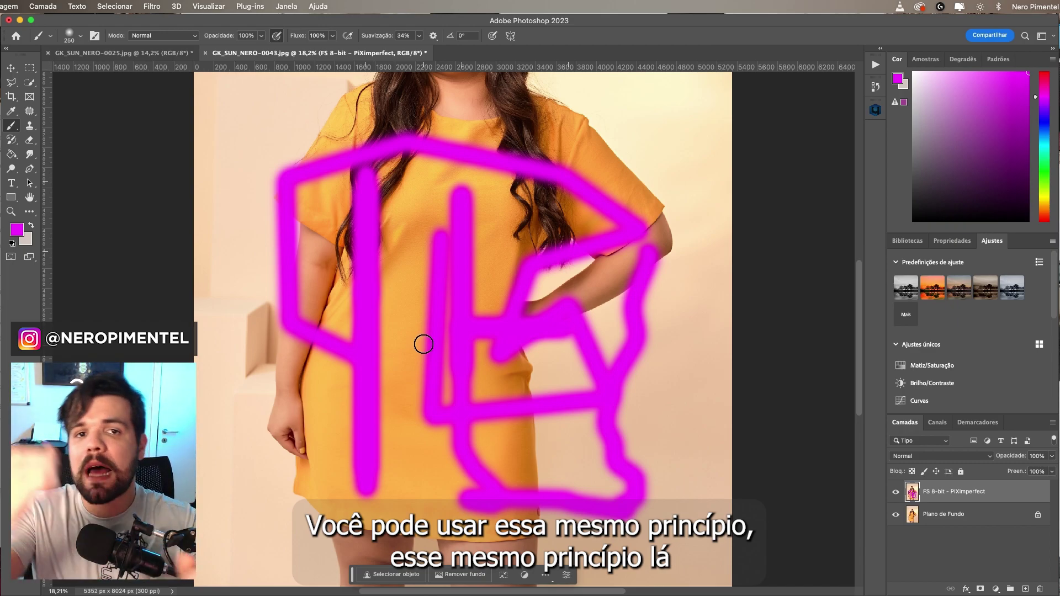
pyautogui.hotkey('ctrl', 'z')
pyautogui.hotkey('ctrl', 'z')
pyautogui.hotkey('ctrl', 'z')
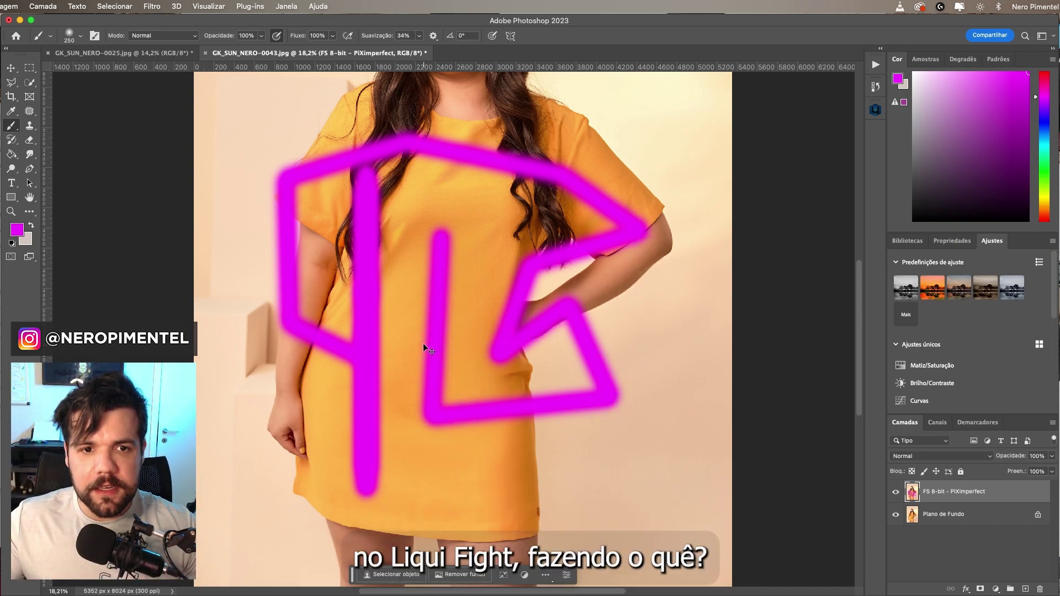
pyautogui.hotkey('ctrl', 'z')
pyautogui.hotkey('ctrl', 'z')
pyautogui.hotkey('ctrl', 'z')
pyautogui.hotkey('ctrl', 'z')
pyautogui.hotkey('ctrl', 'z')
pyautogui.hotkey('ctrl', 'z')
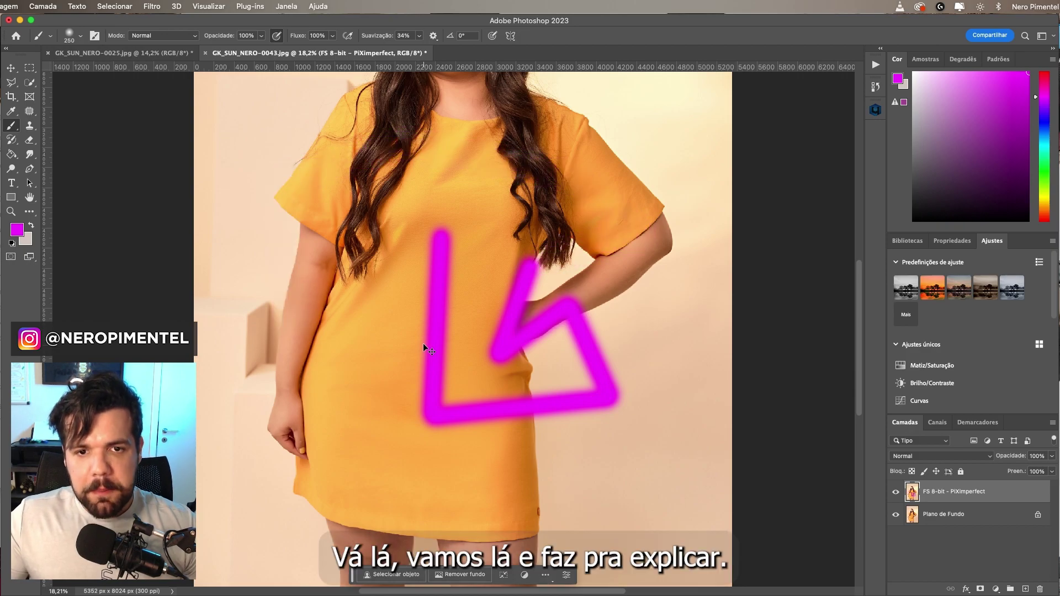
pyautogui.hotkey('ctrl', 'z')
pyautogui.hotkey('ctrl', 'z')
pyautogui.hotkey('ctrl', 'z')
pyautogui.hotkey('ctrl', 'z')
pyautogui.hotkey('ctrl', 'z')
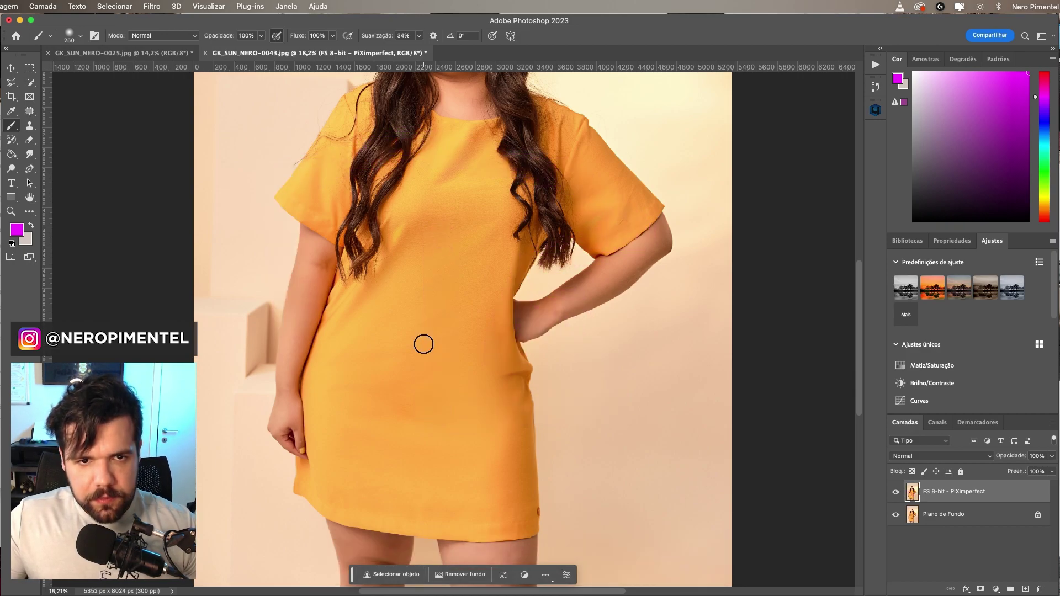
# Open Liquify on the dress photo, zoom in and shrink the Forward Warp brush.
pyautogui.hotkey('ctrl', 'shift', 'x')
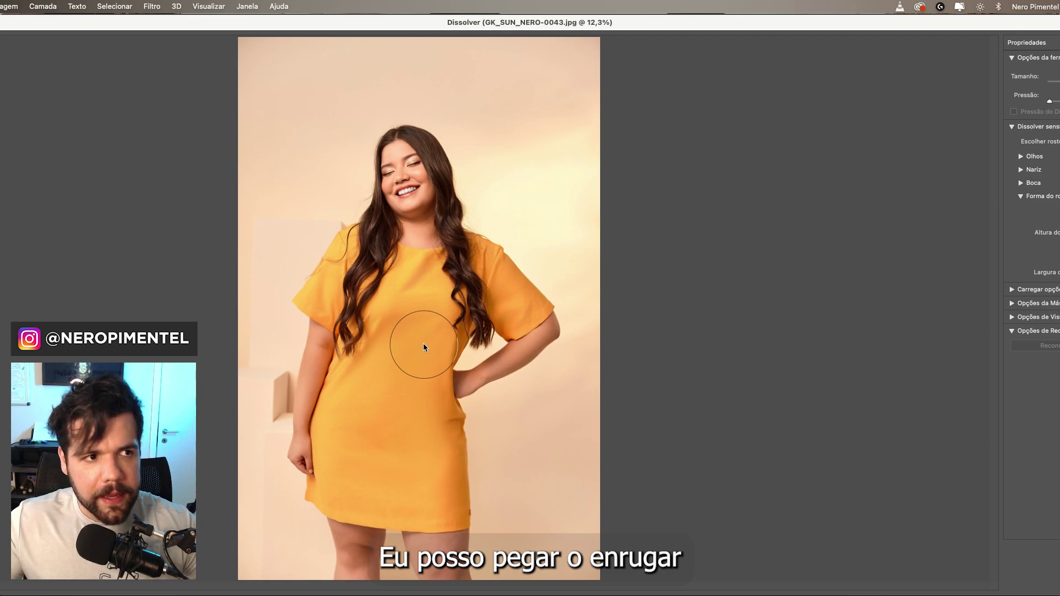
pyautogui.scroll(3, 414, 420)
pyautogui.scroll(-2, 470, 454)
pyautogui.scroll(1, 486, 386)
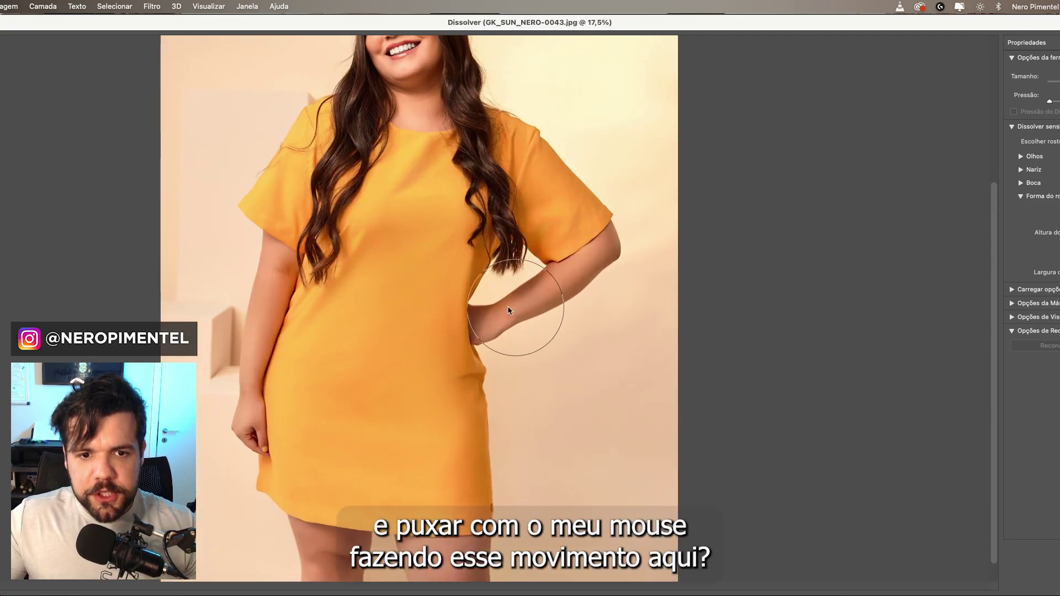
pyautogui.scroll(1, 508, 306)
pyautogui.scroll(-1, 502, 265)
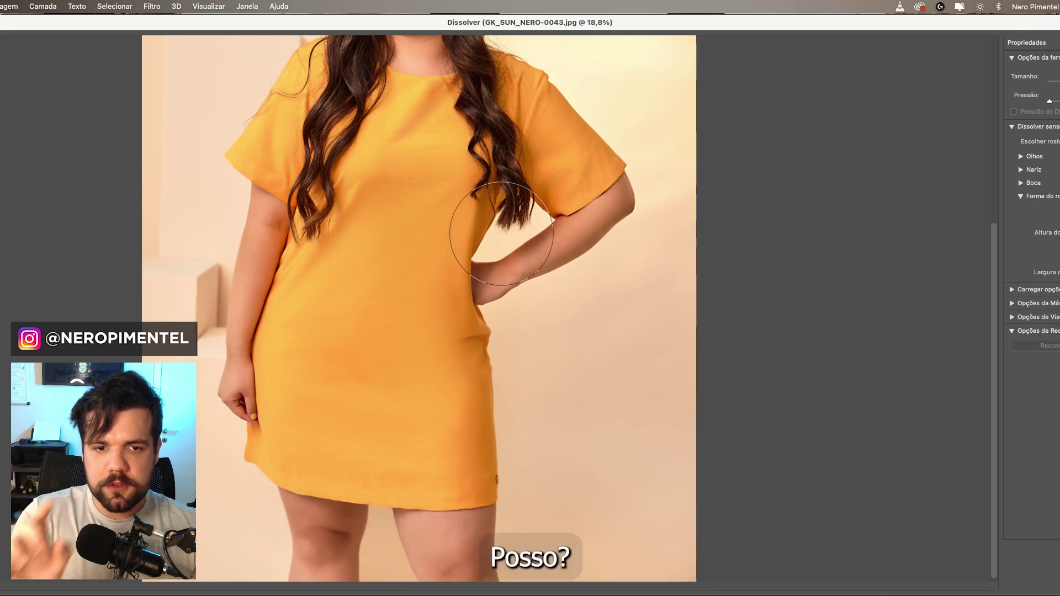
pyautogui.press('[')
pyautogui.press('[')
pyautogui.press('[')
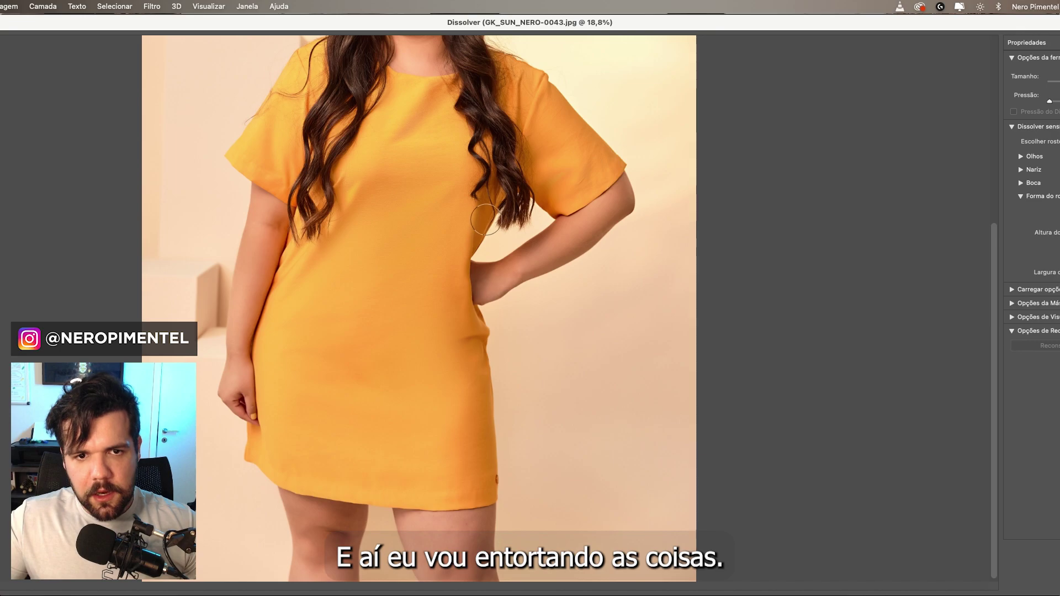
pyautogui.scroll(5, 501, 379)
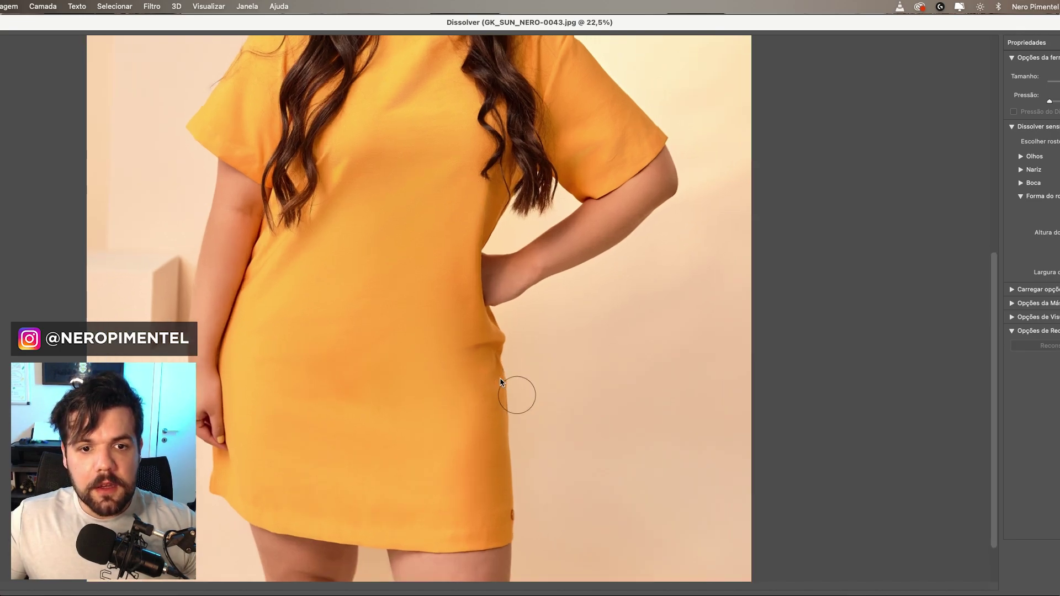
pyautogui.scroll(1, 527, 290)
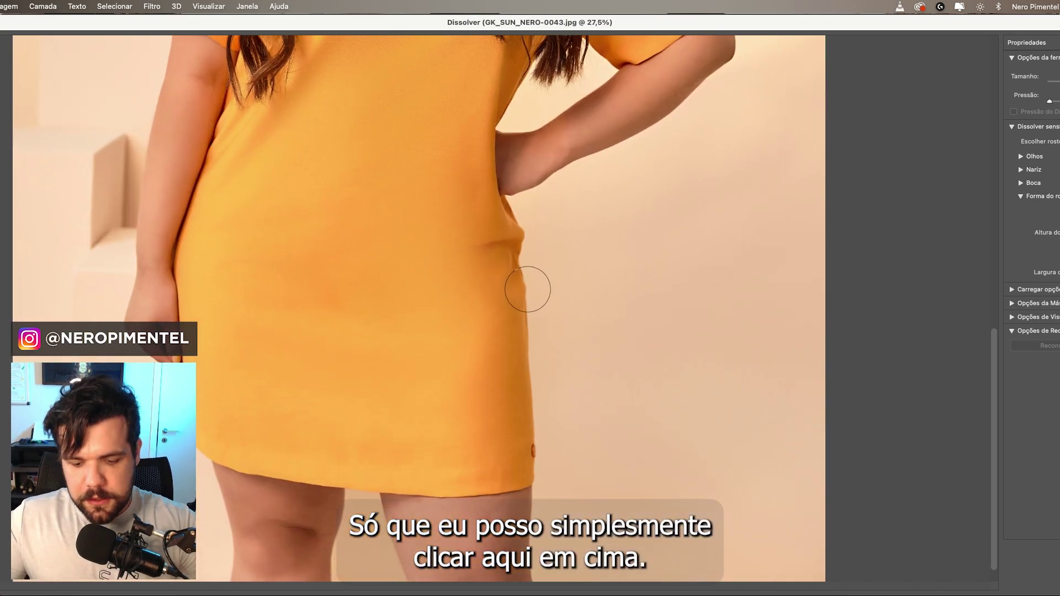
pyautogui.press('[')
pyautogui.press('[')
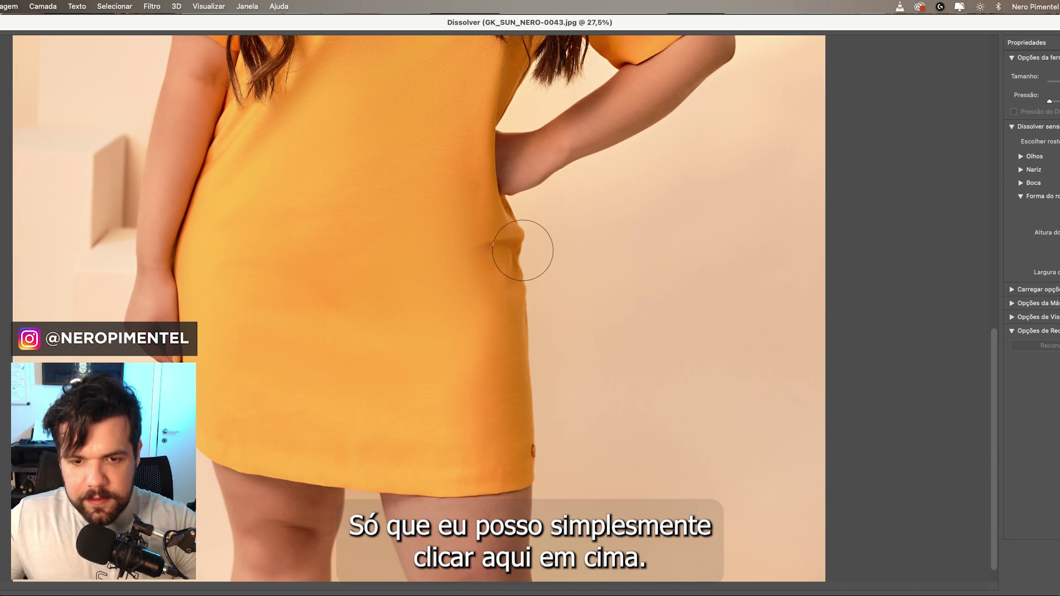
pyautogui.press('[')
pyautogui.press('[')
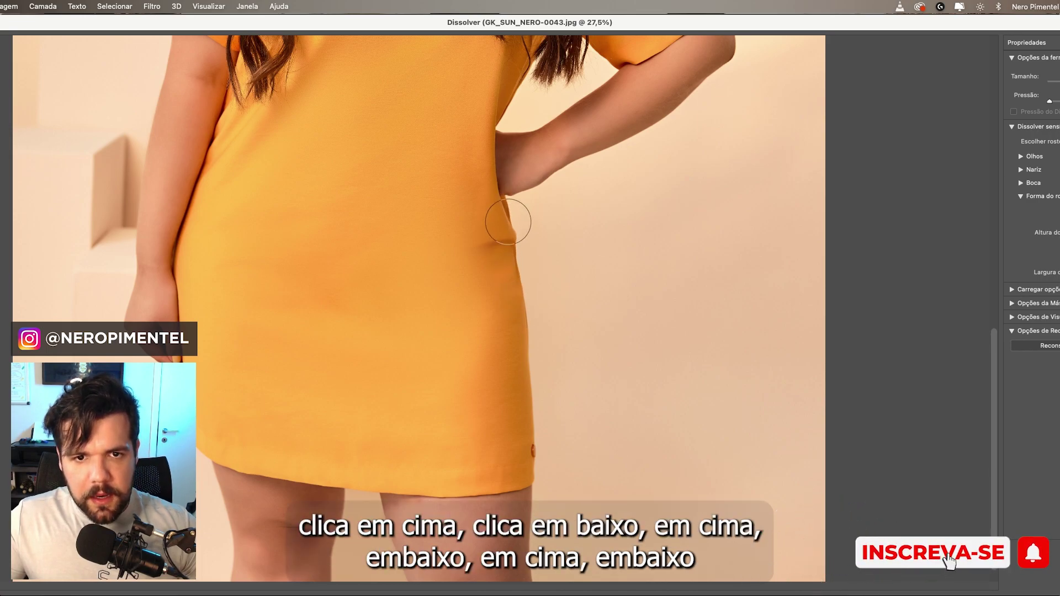
# Push the bulging waist edge inward and compare it with the original shape.
pyautogui.moveTo(504, 221); pyautogui.dragTo(511, 240)
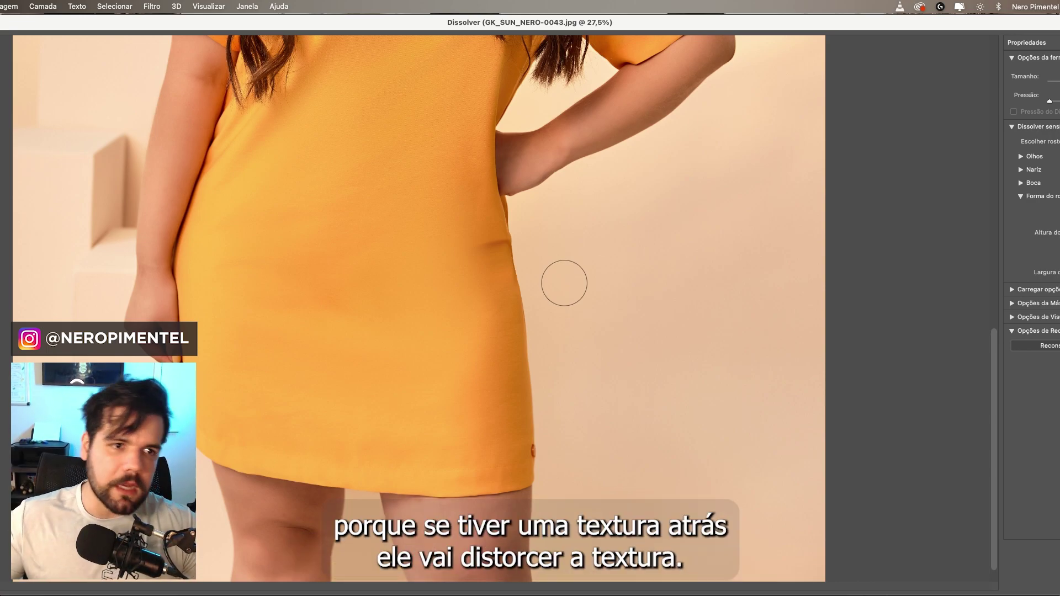
pyautogui.scroll(2, 578, 258)
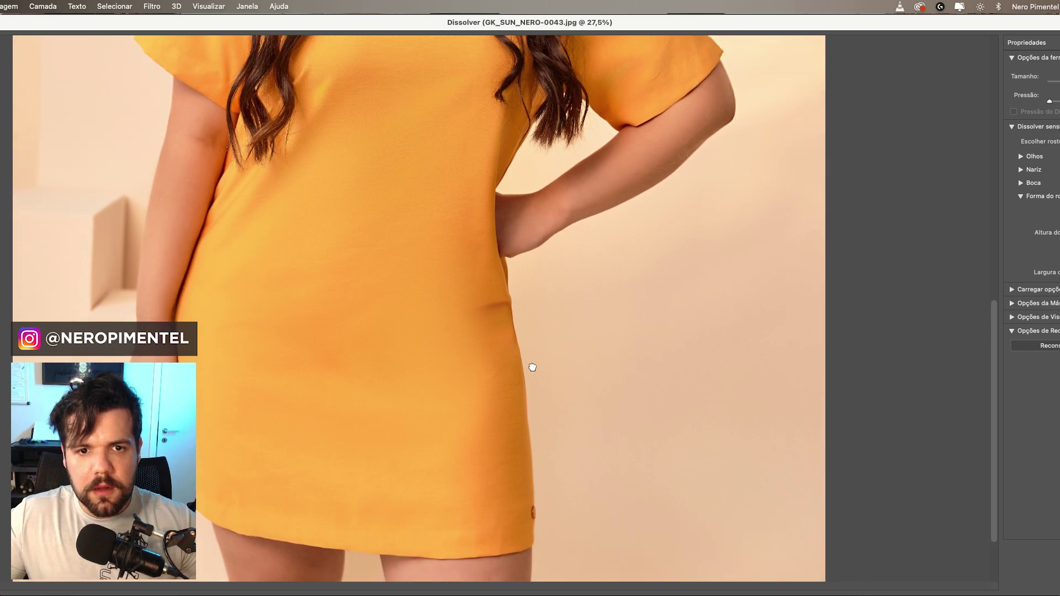
pyautogui.scroll(3, 530, 367)
pyautogui.press('p')
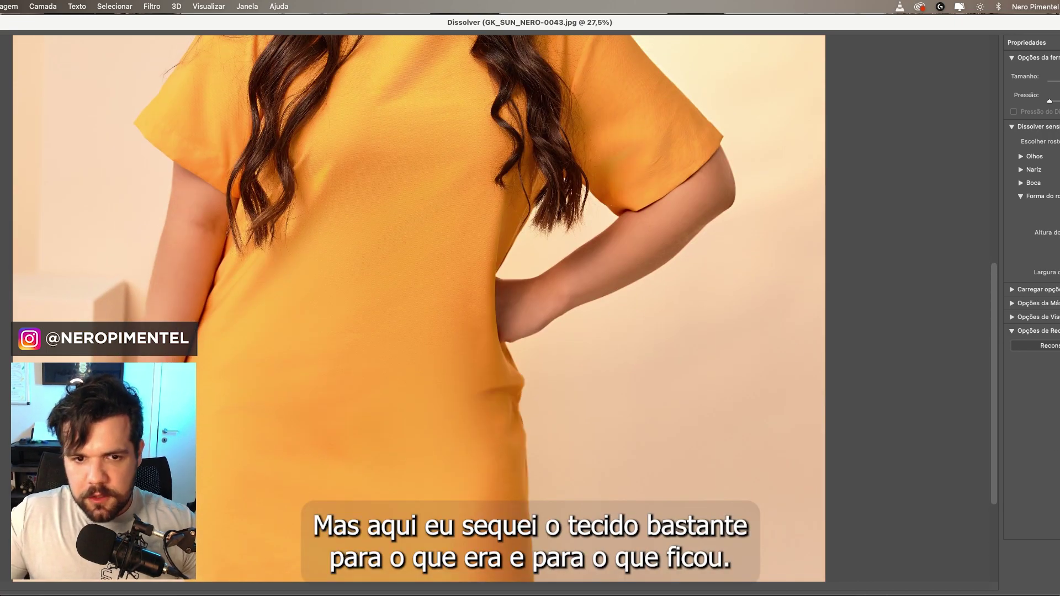
pyautogui.press('p')
pyautogui.press('p')
pyautogui.press('p')
pyautogui.press('p')
pyautogui.press('p')
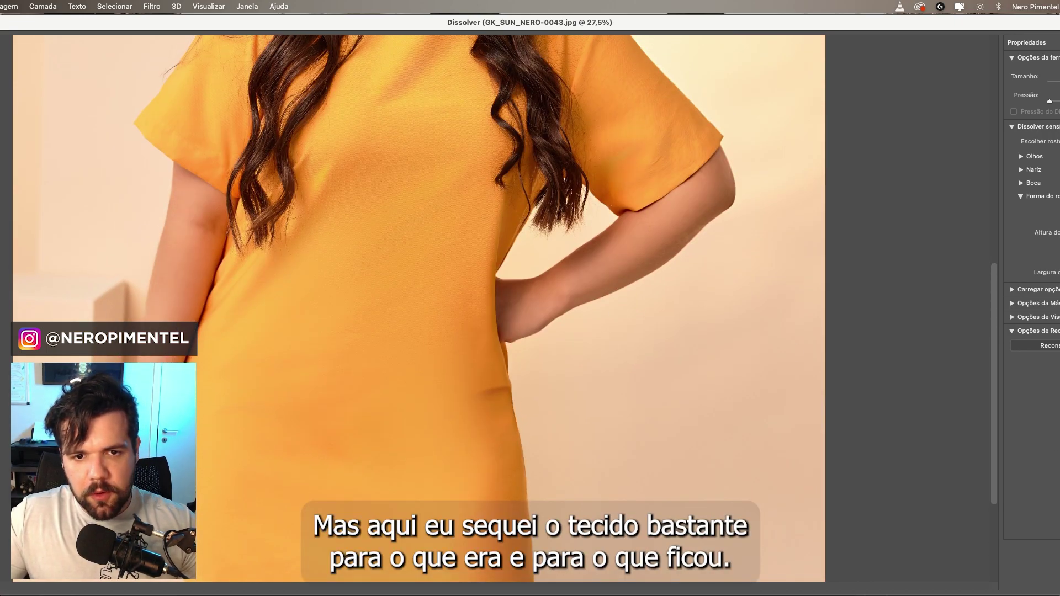
pyautogui.press('p')
pyautogui.press('p')
pyautogui.press('p')
pyautogui.press('p')
pyautogui.press('p')
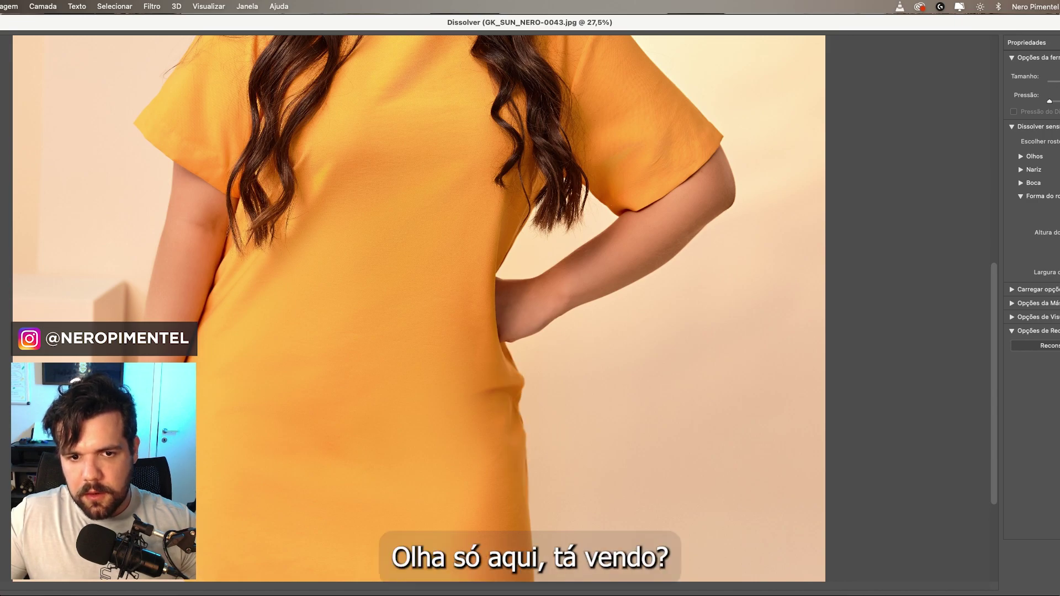
pyautogui.press('p')
pyautogui.scroll(3, 686, 300)
pyautogui.scroll(2, 602, 209)
# Pan the Liquify preview up to the model's shoulder before applying the reshaping.
pyautogui.scroll(1, 602, 209)
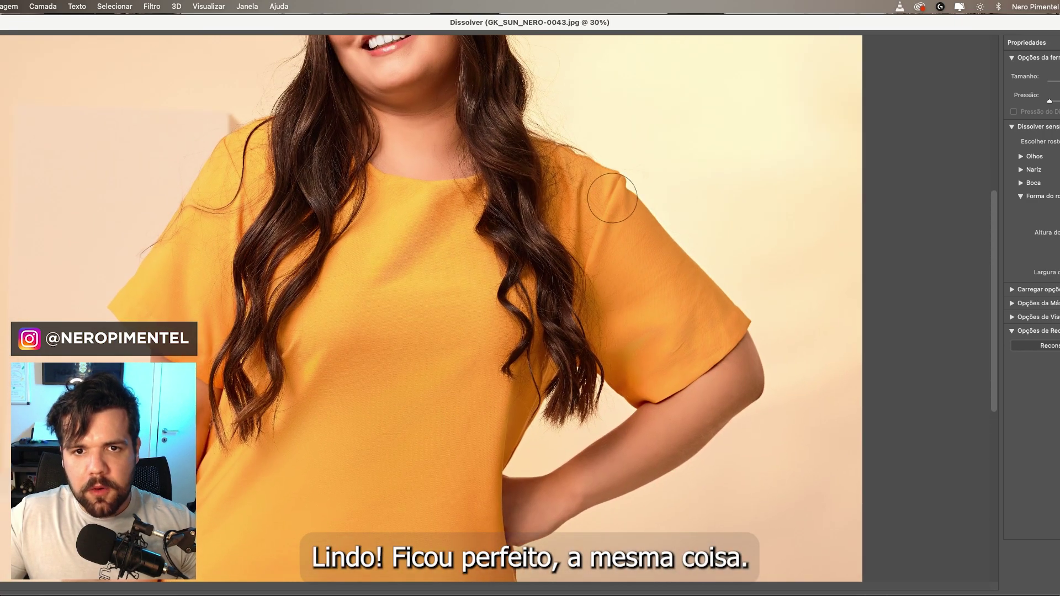
pyautogui.scroll(1, 602, 204)
pyautogui.scroll(1, 602, 200)
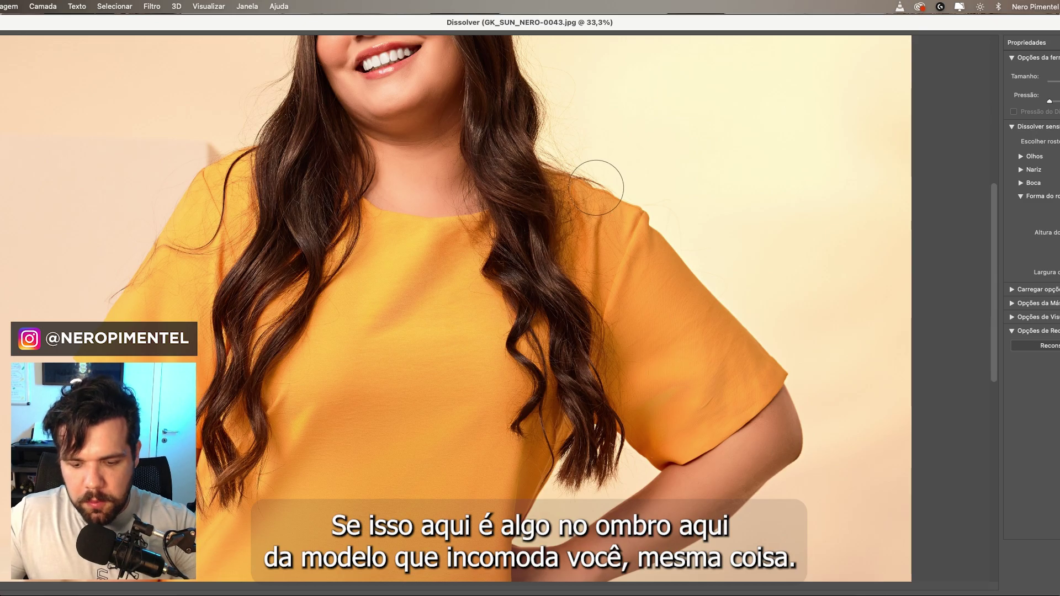
pyautogui.scroll(3, 643, 154)
pyautogui.moveTo(678, 173)
pyautogui.mouseDown()
pyautogui.moveTo(772, 173)
pyautogui.moveTo(678, 245)
pyautogui.mouseUp()
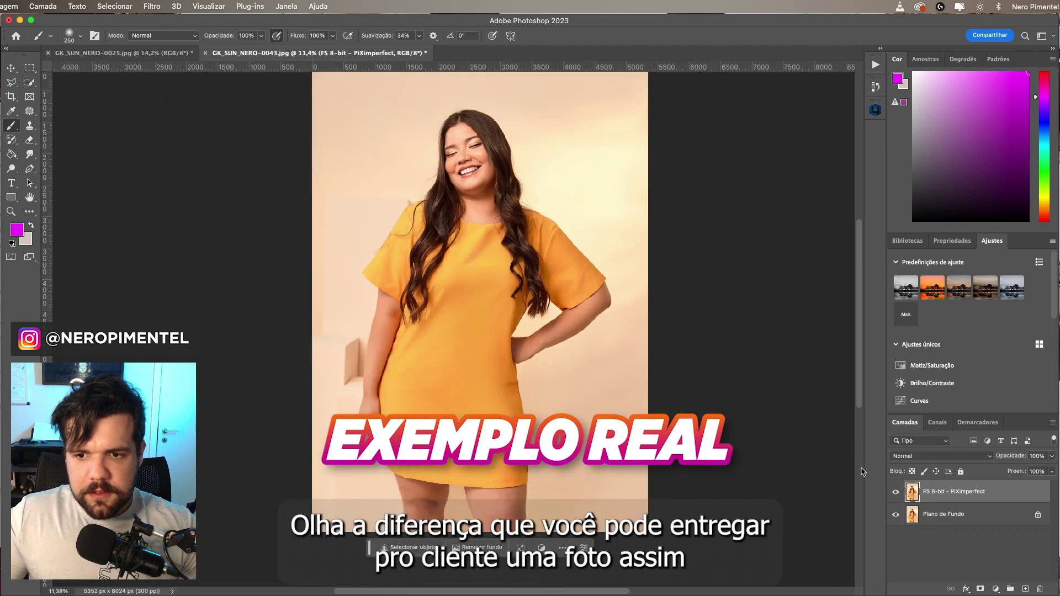
pyautogui.click(896, 492)
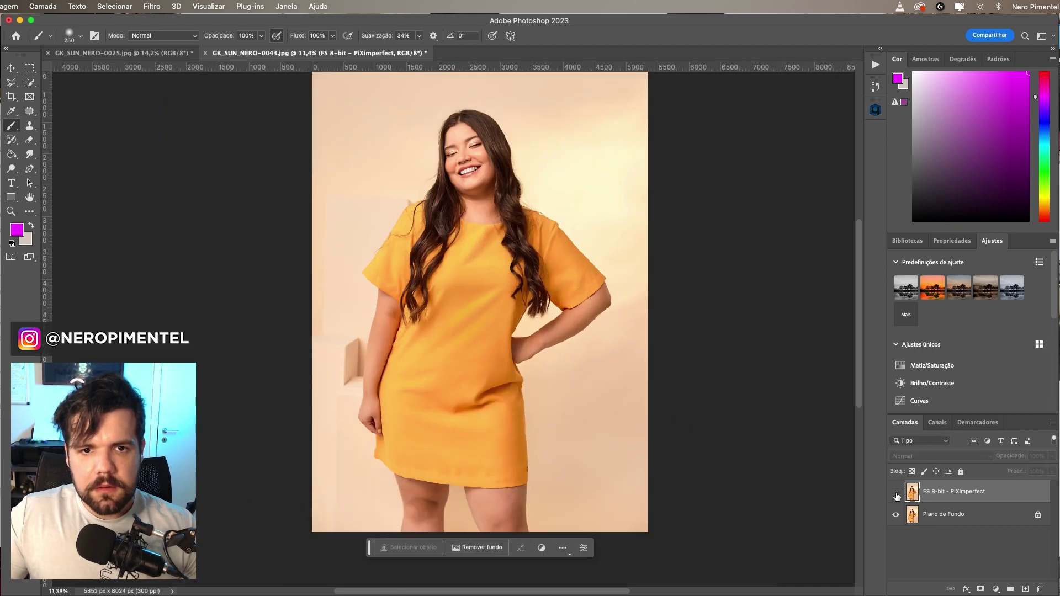
pyautogui.click(896, 492)
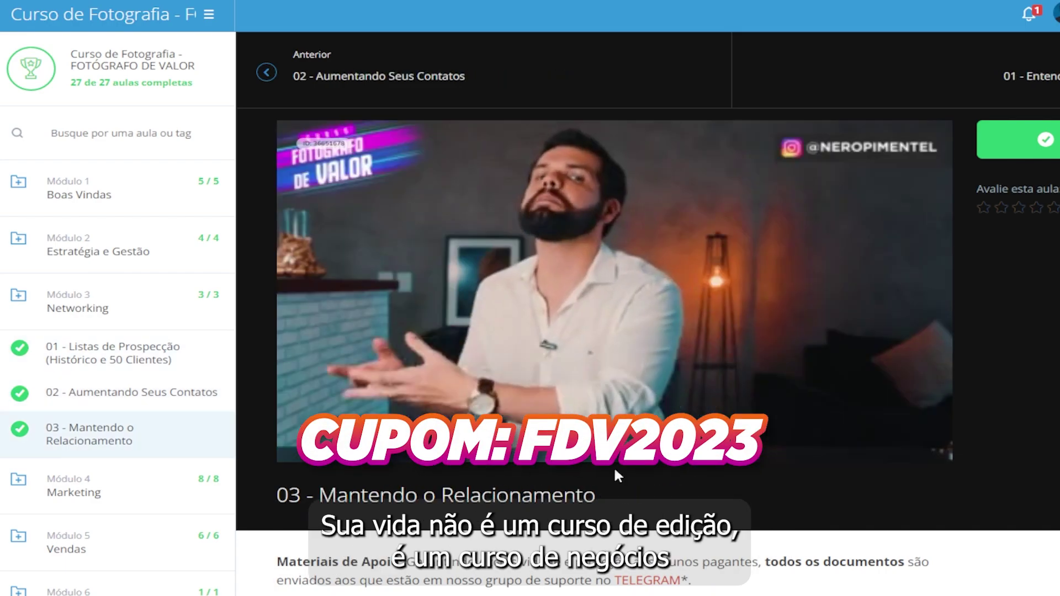
# Follow the next-lesson link at the top of the page to Entendendo o Mundo Real.
pyautogui.click(1019, 91)
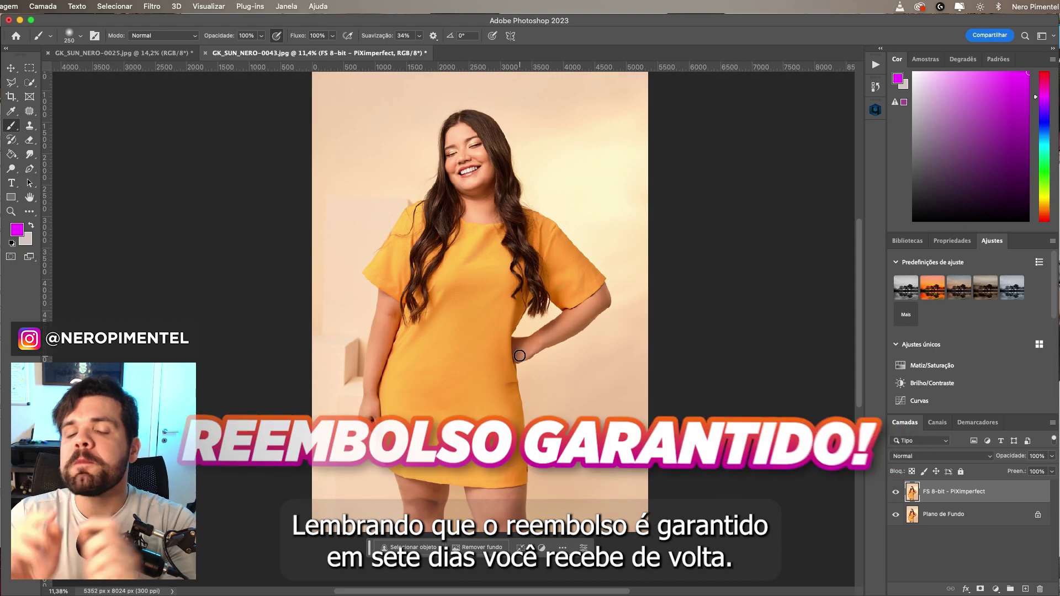
pyautogui.scroll(5, 522, 355)
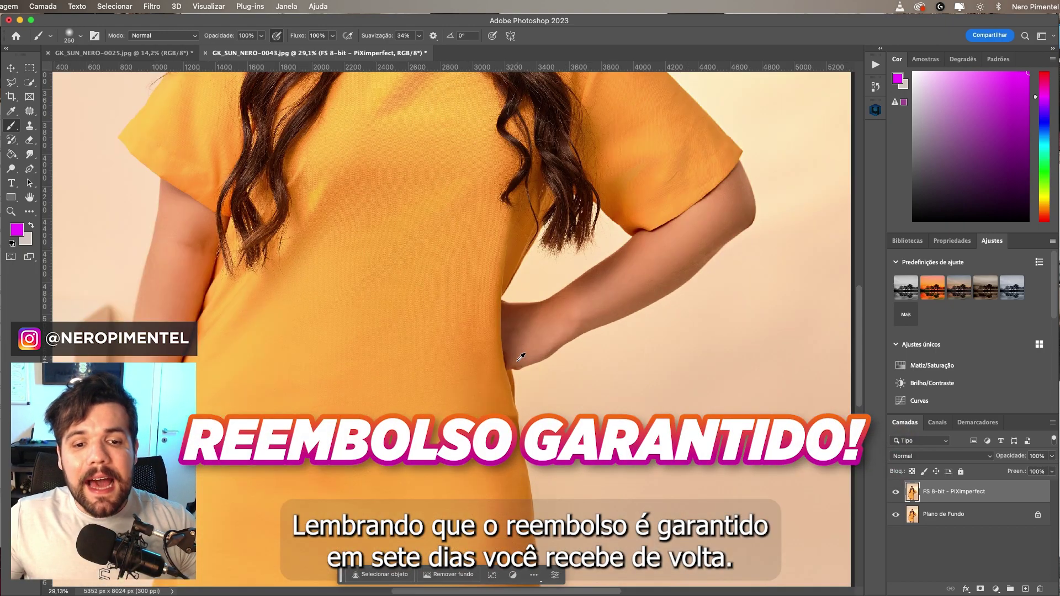